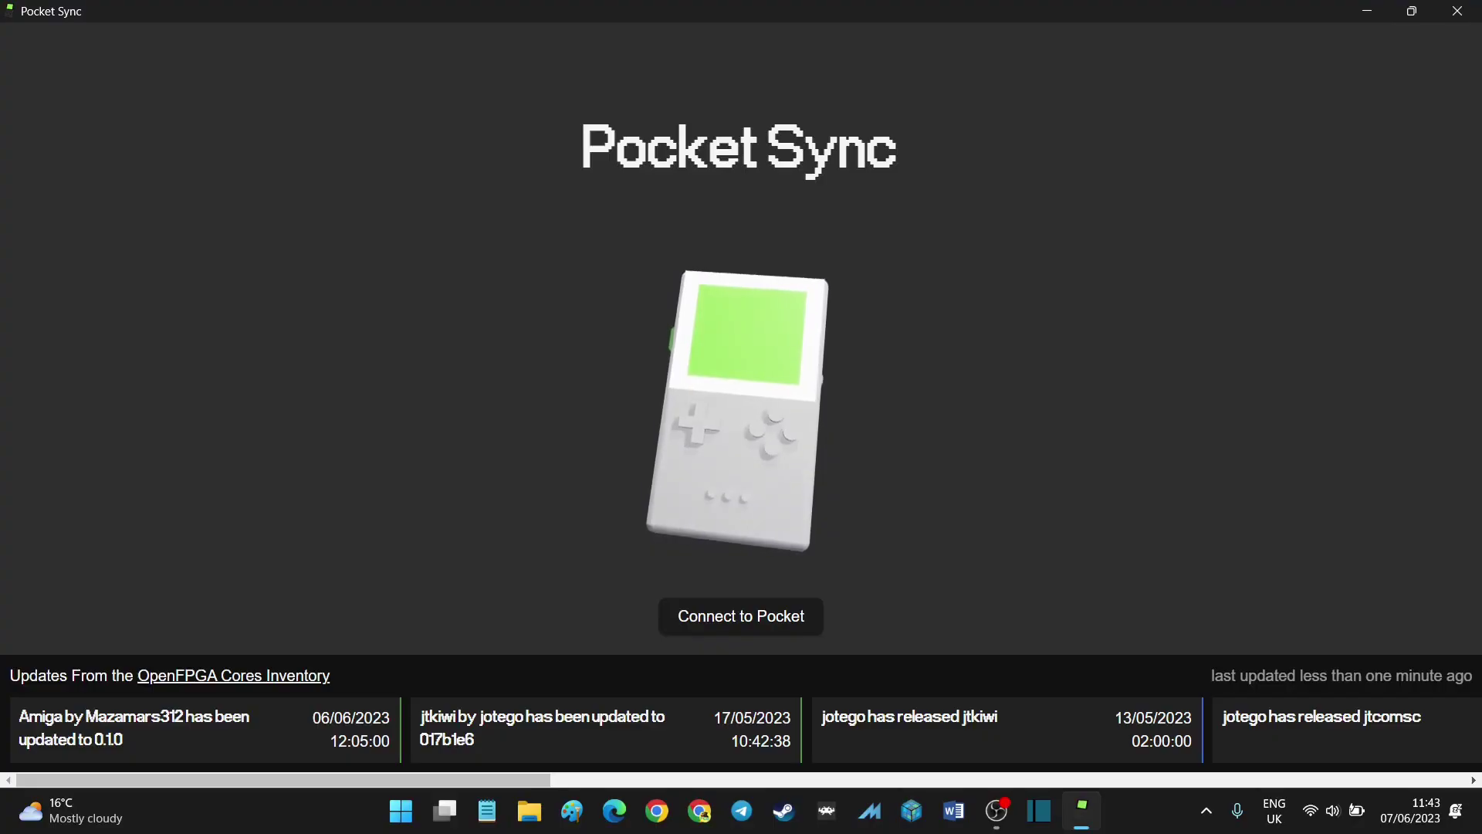
Connect Pocket Sync to the Pocket's SD card by selecting USB Drive (F:) as the folder
{"action": "left_click", "coordinate": [753, 628]}
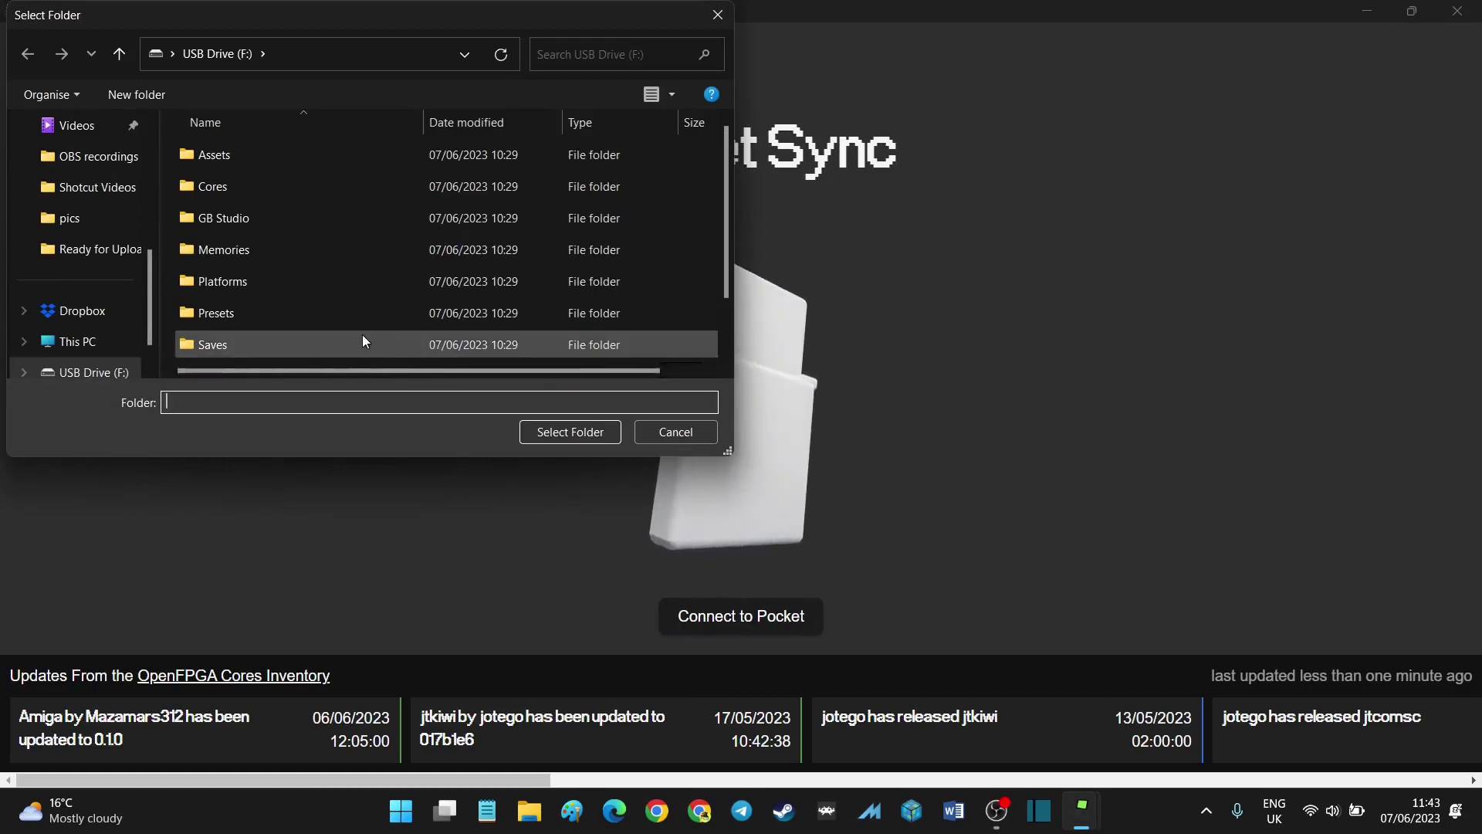
{"action": "left_click", "coordinate": [97, 373]}
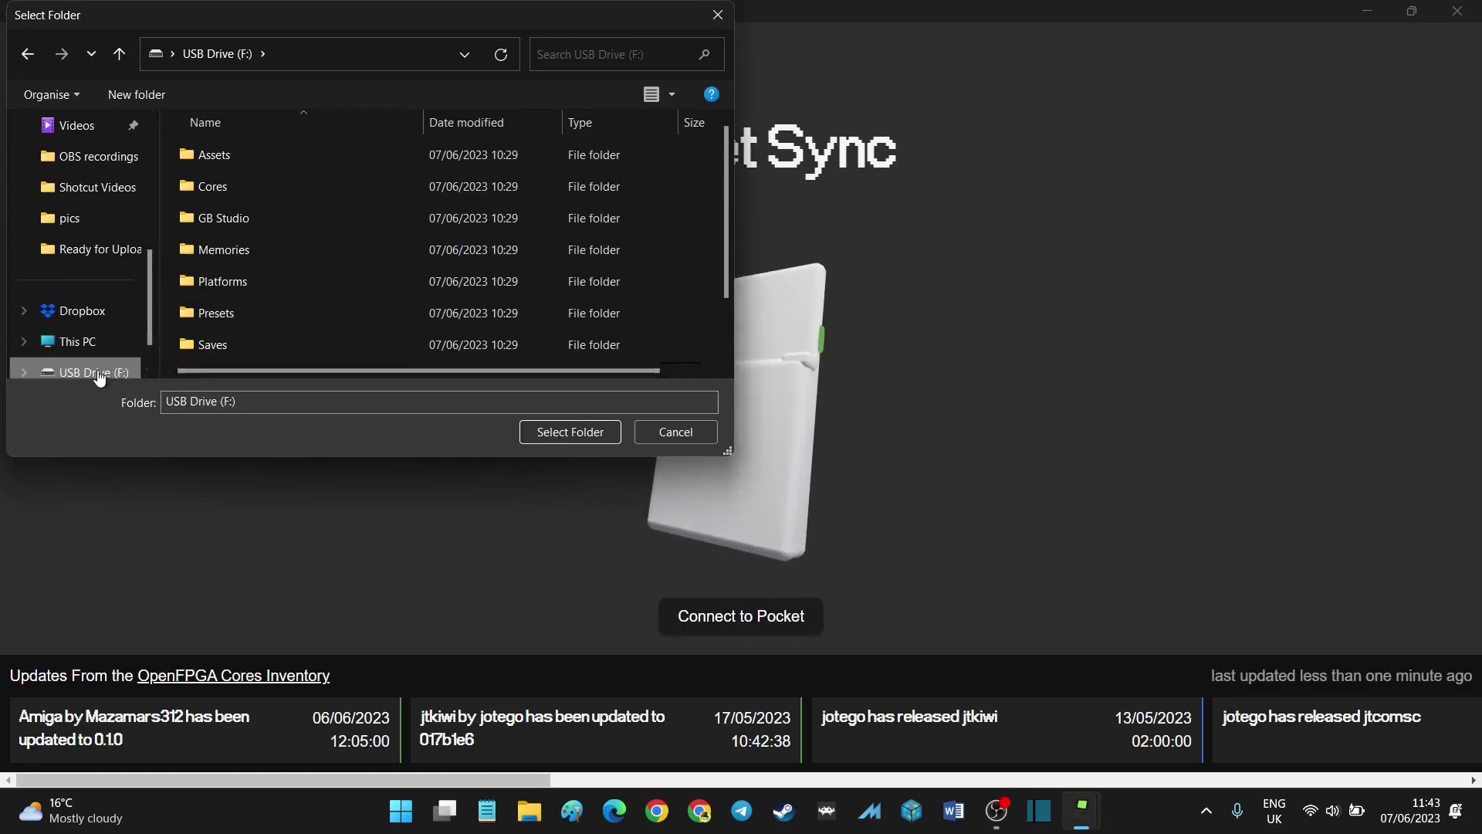
{"action": "left_click", "coordinate": [569, 432]}
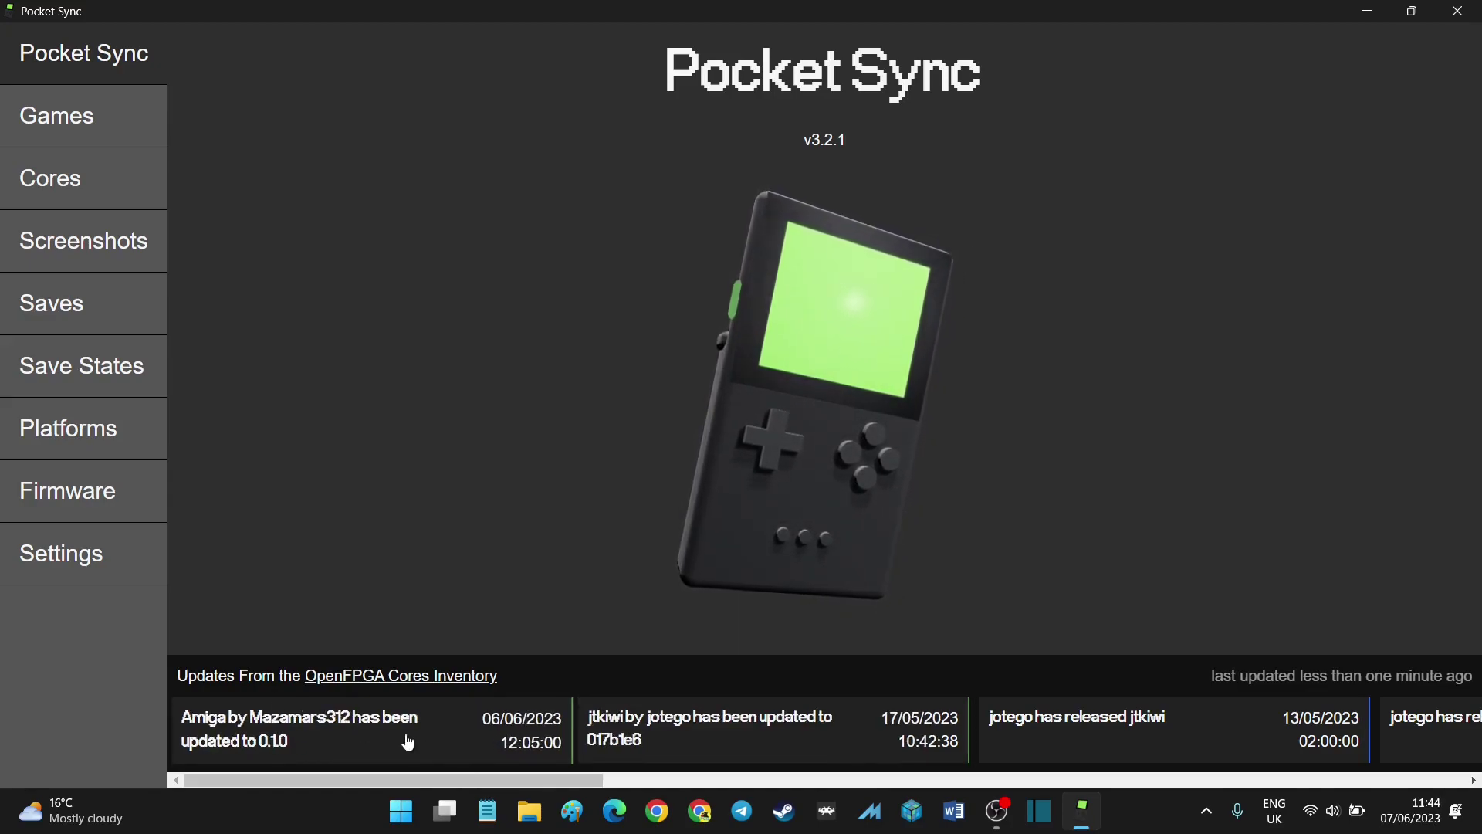
Search the Cores list for 'amiga' and open the amiga core's detail page
{"action": "left_click", "coordinate": [55, 182]}
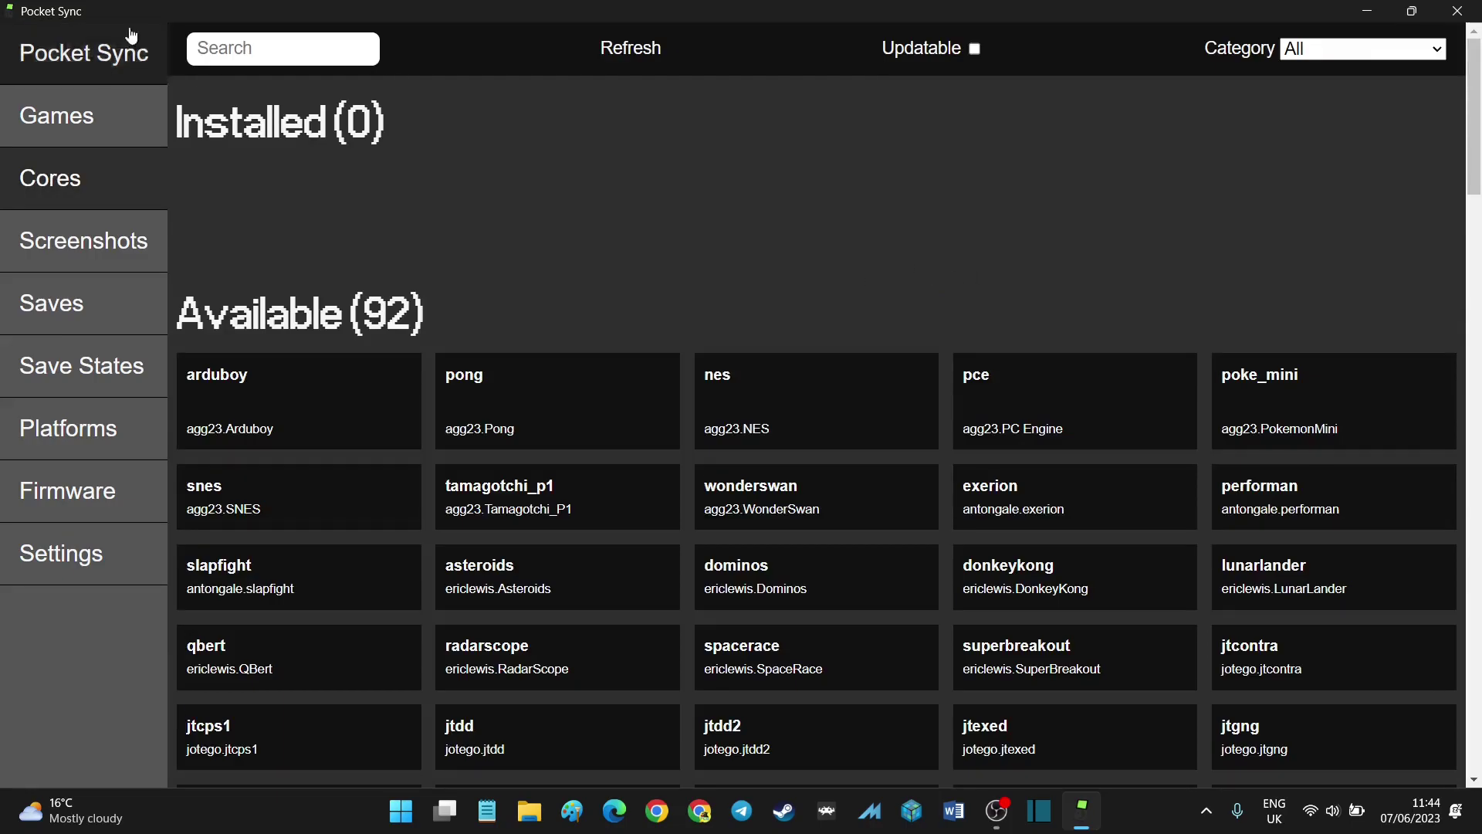
{"action": "left_click", "coordinate": [285, 47]}
{"action": "type", "text": "amiga"}
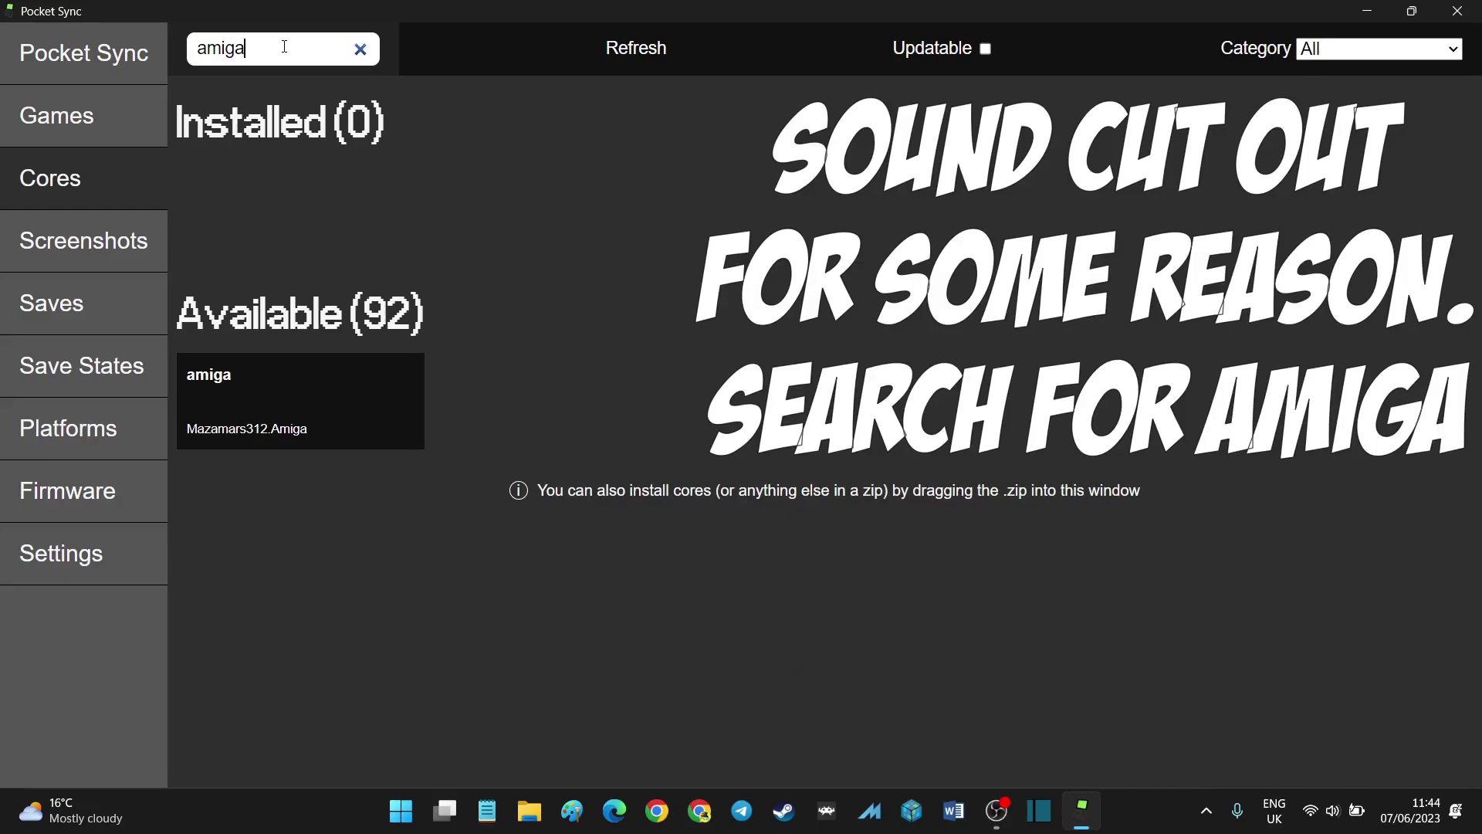
{"action": "left_click", "coordinate": [321, 406]}
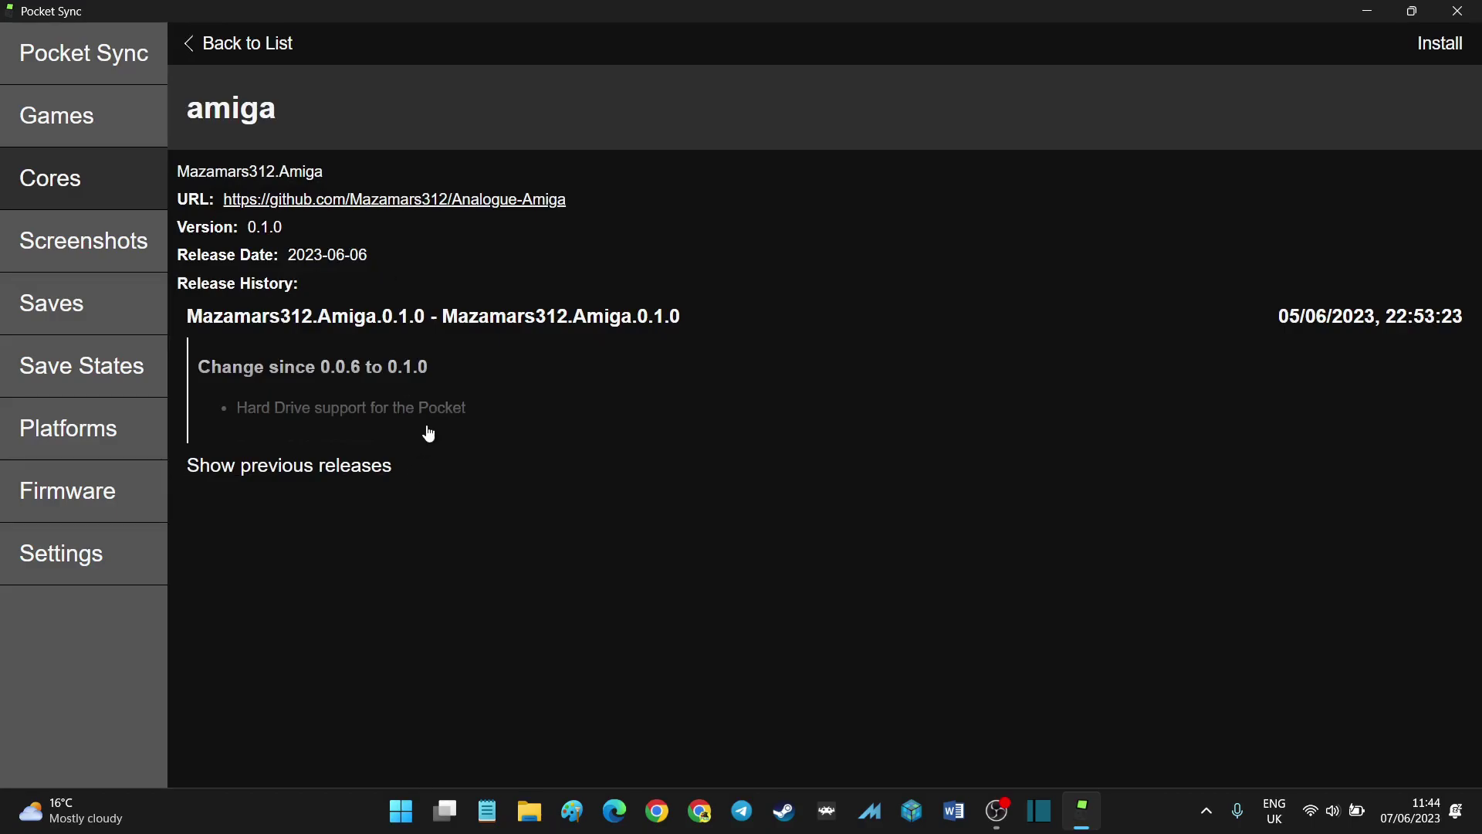
Reveal the amiga core's previous releases and install the core, confirming the Install Core dialog
{"action": "left_click", "coordinate": [318, 468]}
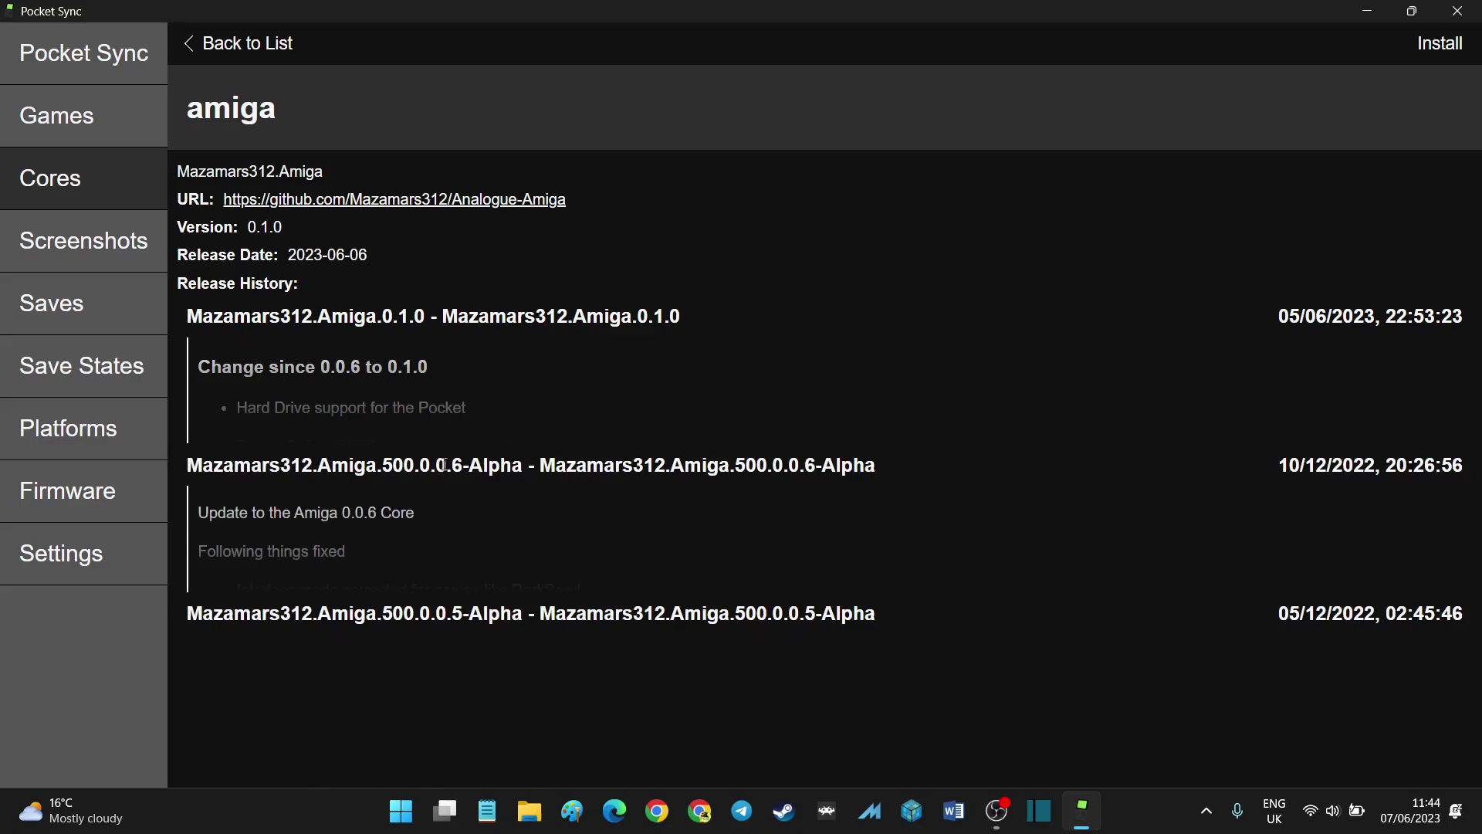
{"action": "left_click", "coordinate": [1453, 53]}
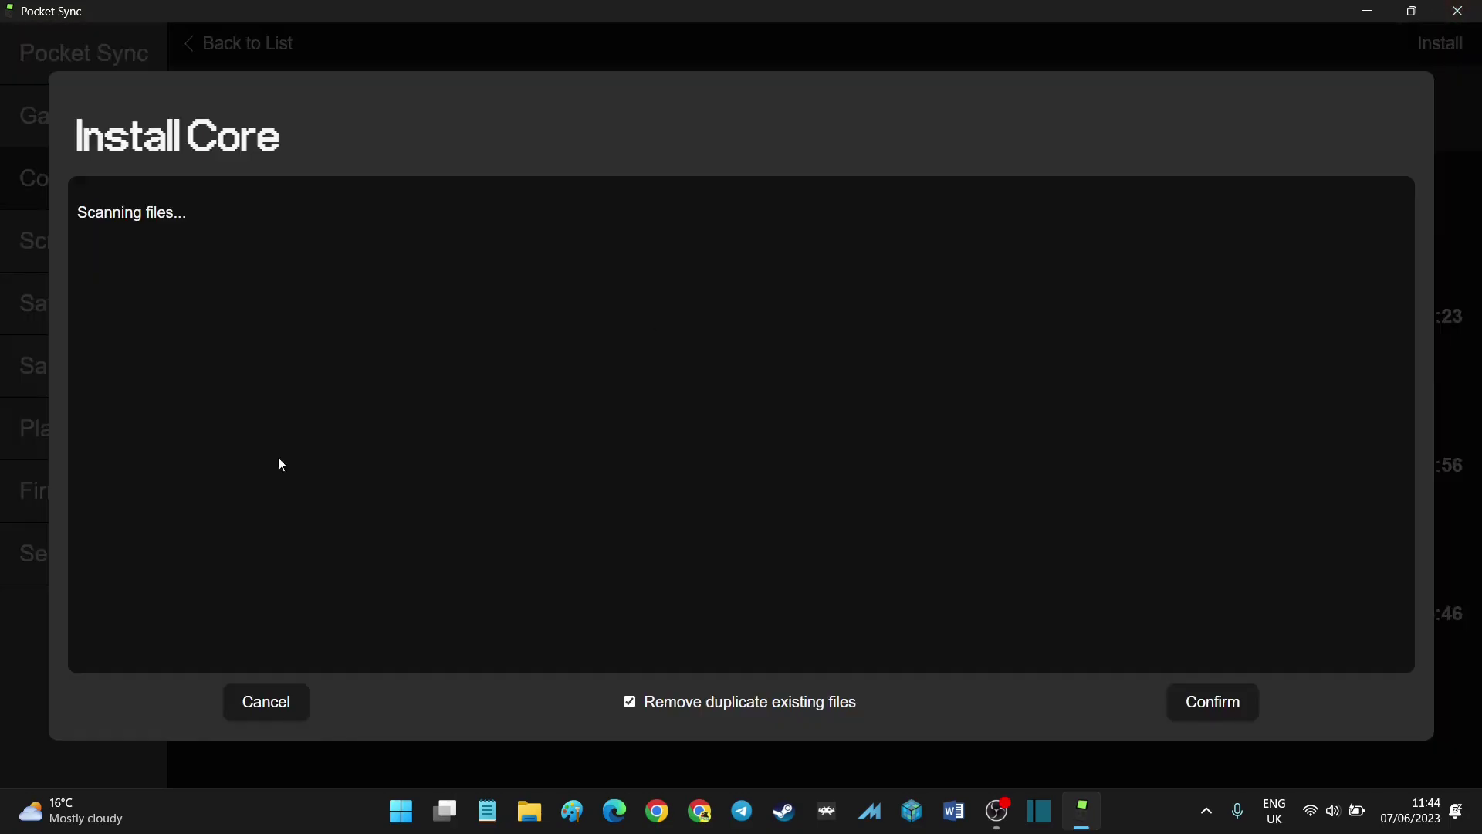
{"action": "left_click", "coordinate": [1233, 704]}
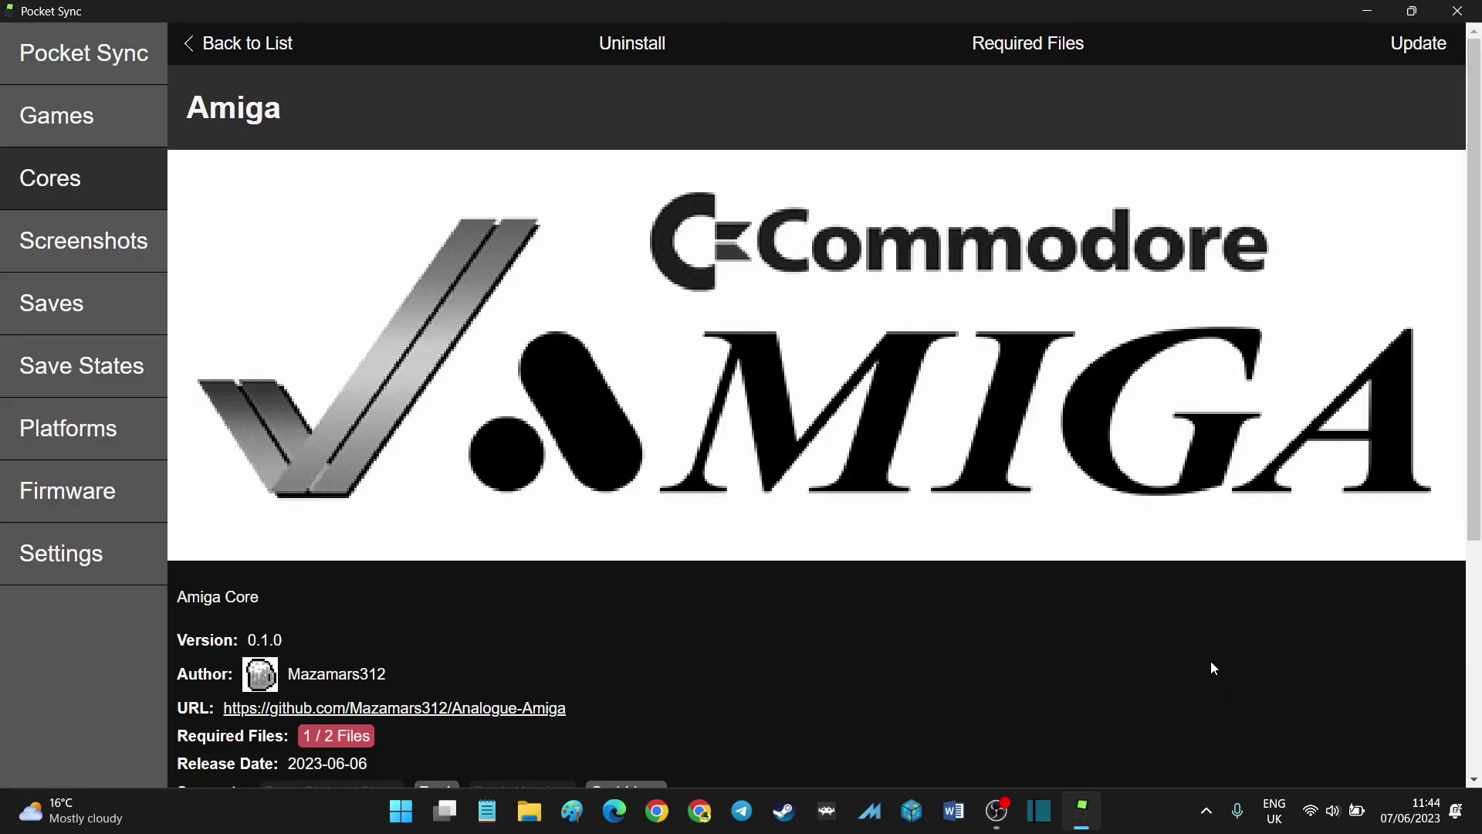
Scroll through the installed Amiga core page to review its details
{"action": "scroll", "coordinate": [1211, 667], "scroll_direction": "down", "scroll_amount": 1}
{"action": "scroll", "coordinate": [1211, 668], "scroll_direction": "down", "scroll_amount": 1}
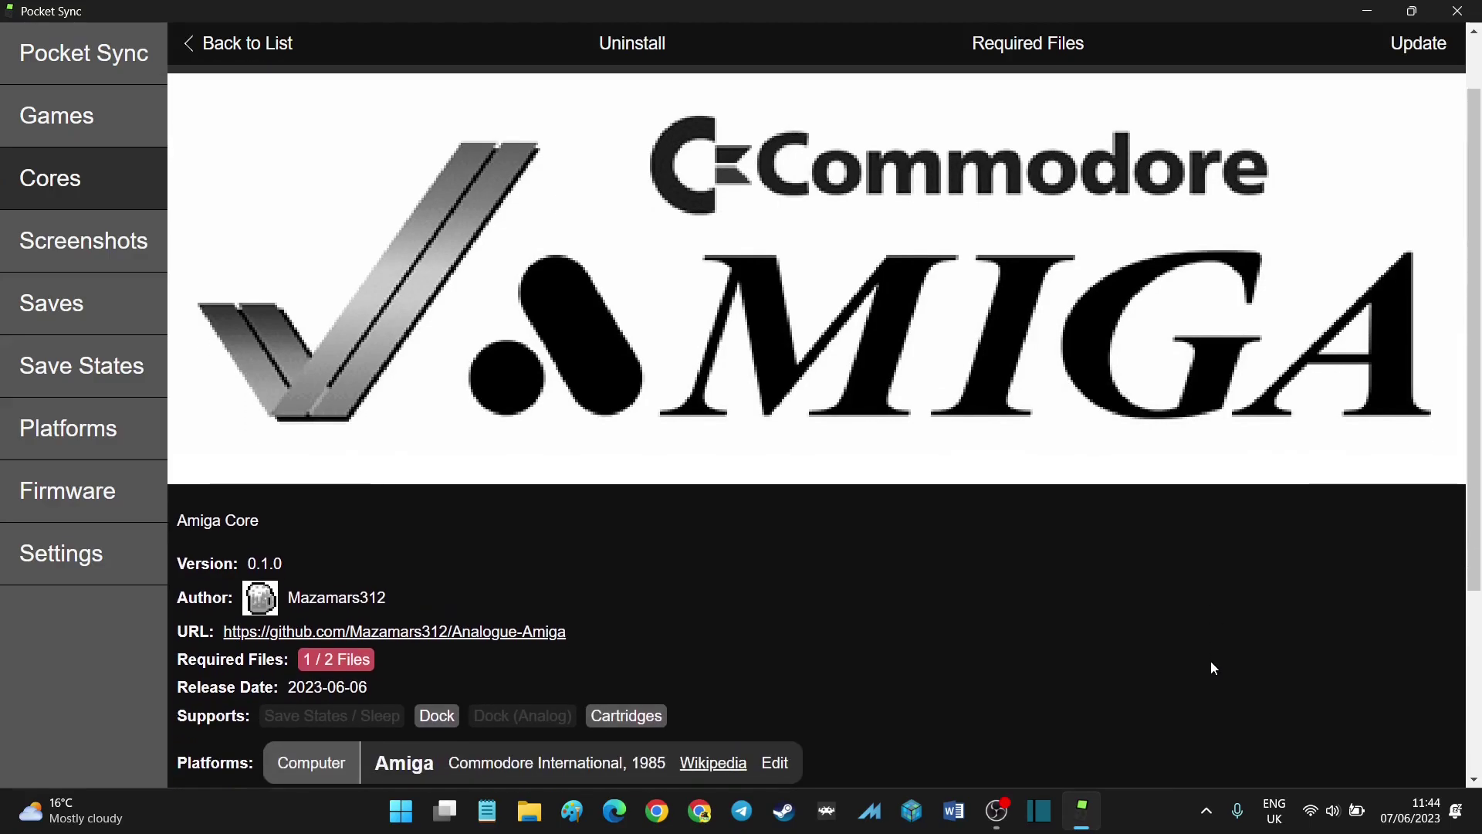
{"action": "scroll", "coordinate": [1211, 662], "scroll_direction": "down", "scroll_amount": 2}
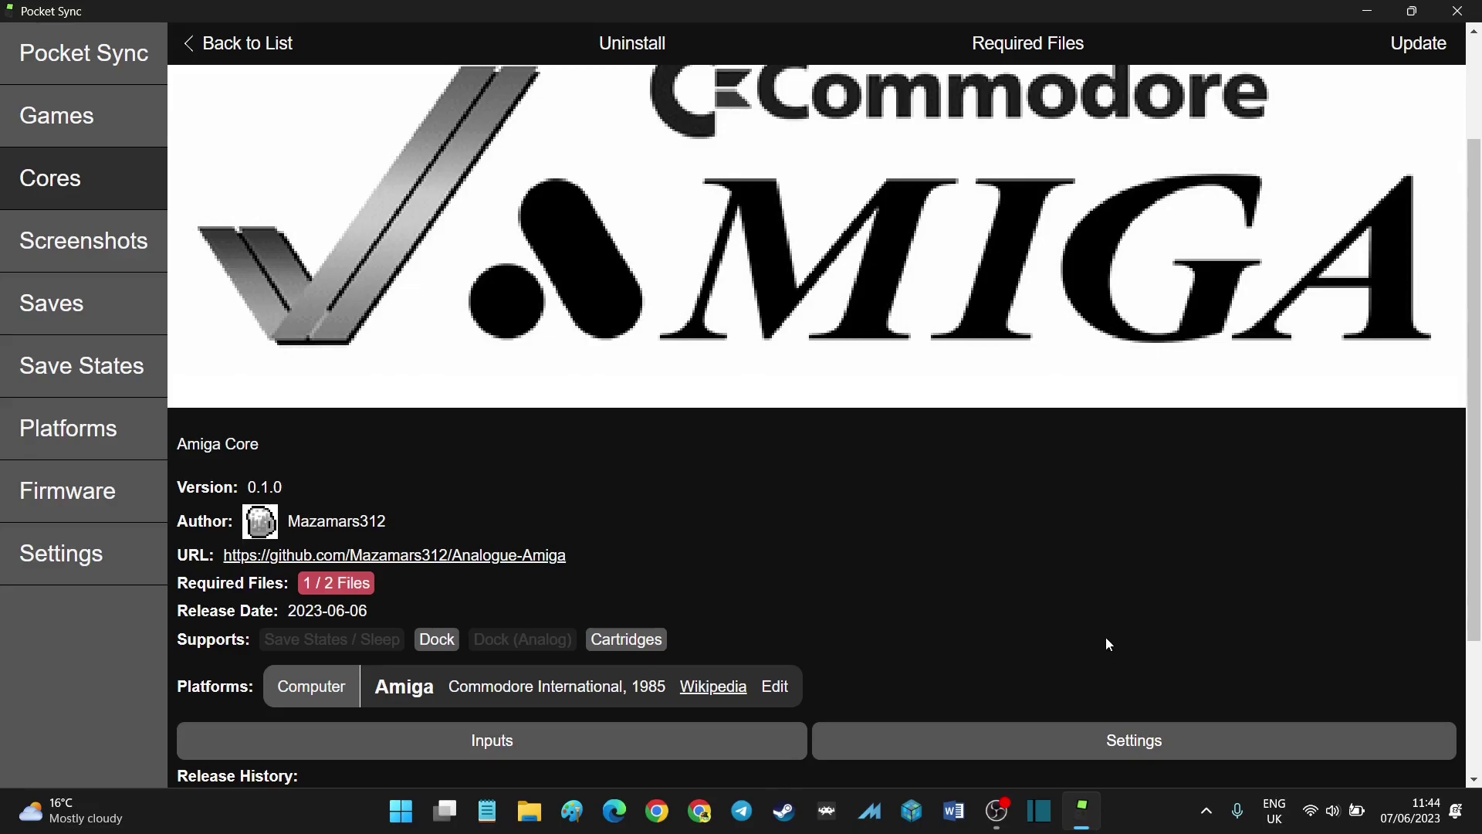
{"action": "scroll", "coordinate": [1107, 635], "scroll_direction": "up", "scroll_amount": 2}
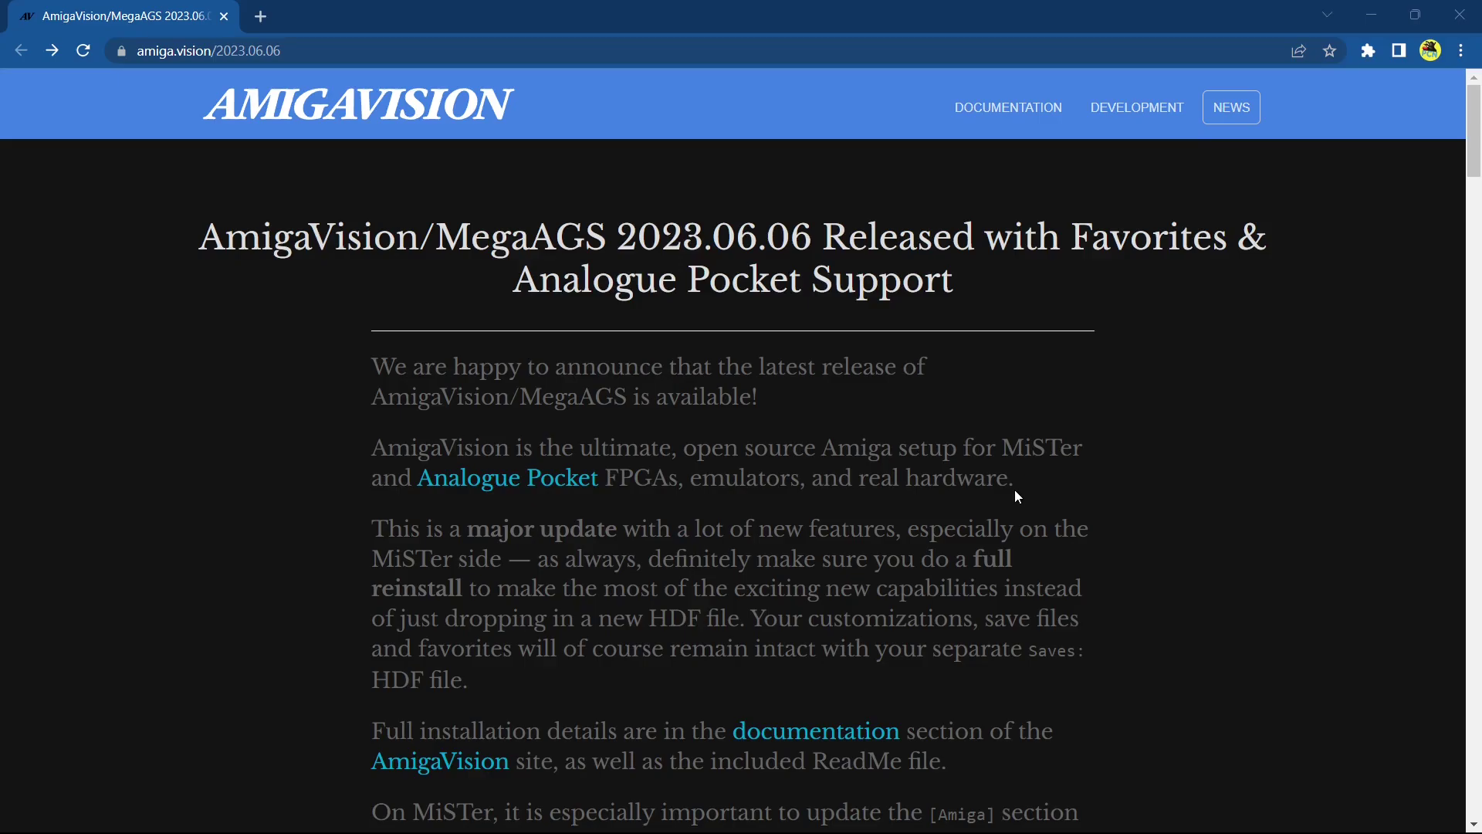
Scroll the amiga.vision/2023.06.06 announcement down to the Analogue Pocket FPGA Support section
{"action": "scroll", "coordinate": [1014, 487], "scroll_direction": "down", "scroll_amount": 3}
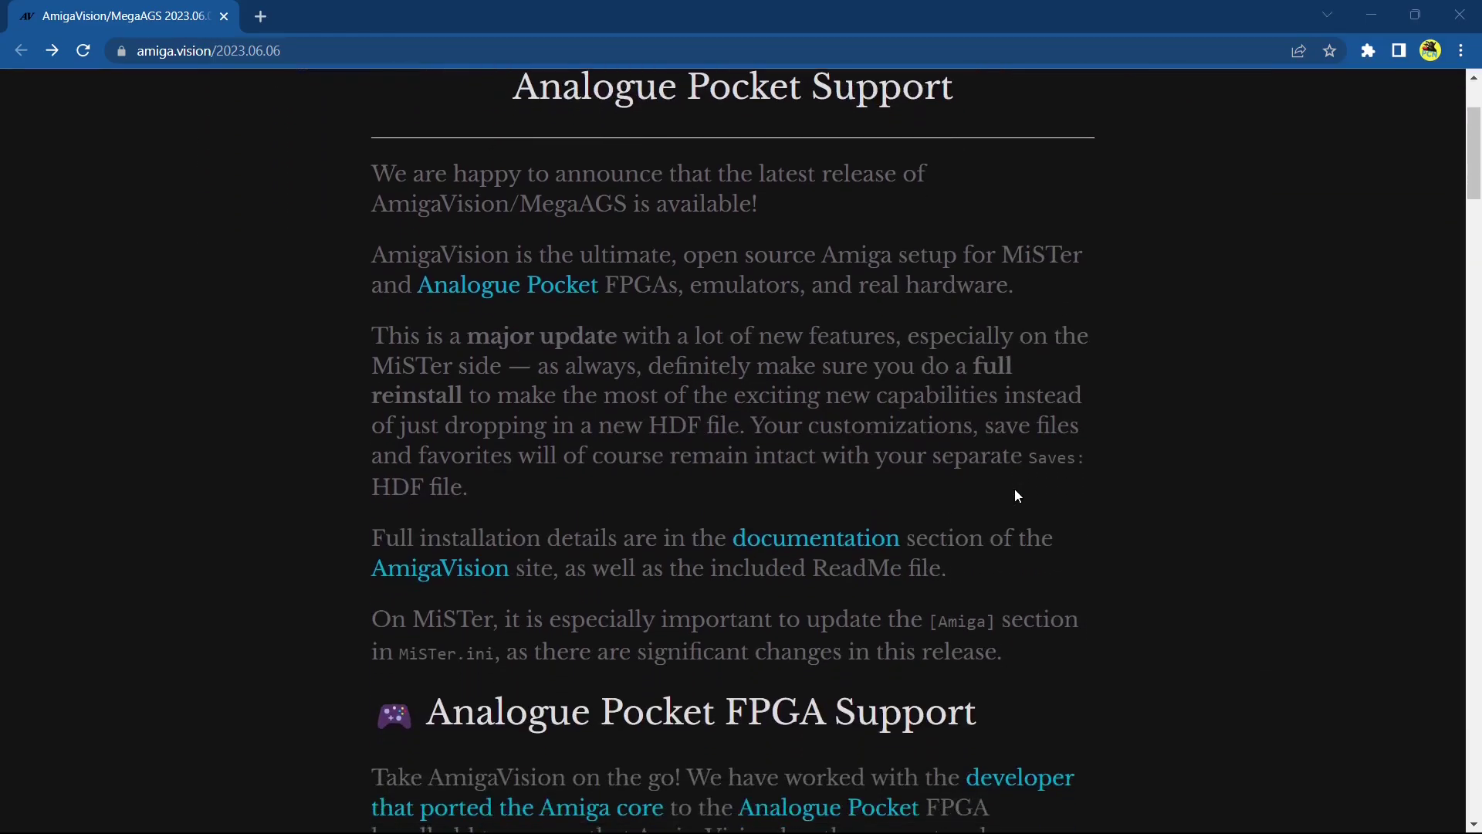
{"action": "scroll", "coordinate": [1021, 490], "scroll_direction": "down", "scroll_amount": 6}
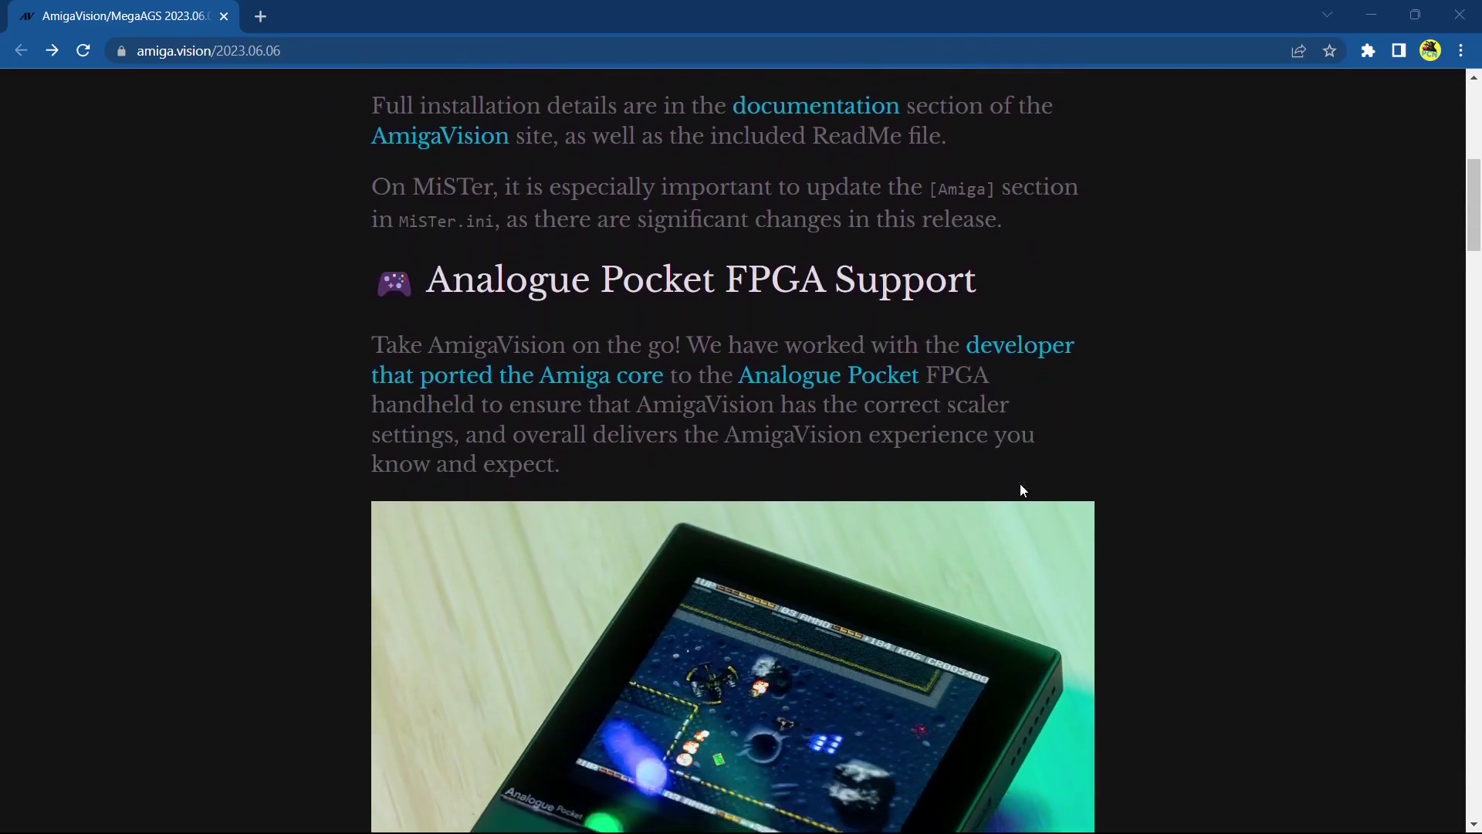
{"action": "scroll", "coordinate": [1248, 441], "scroll_direction": "down", "scroll_amount": 1}
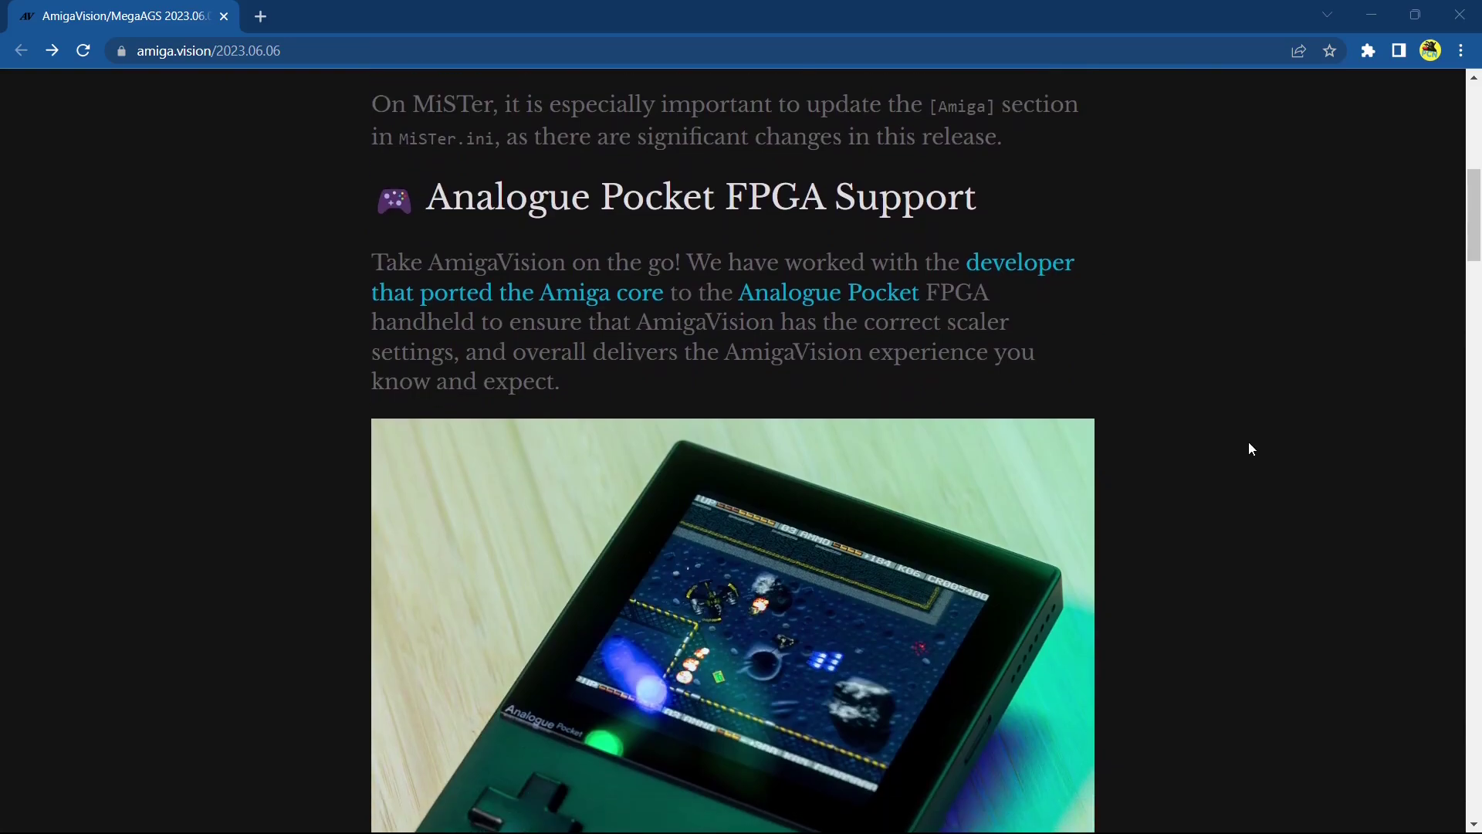
{"action": "scroll", "coordinate": [1248, 442], "scroll_direction": "down", "scroll_amount": 2}
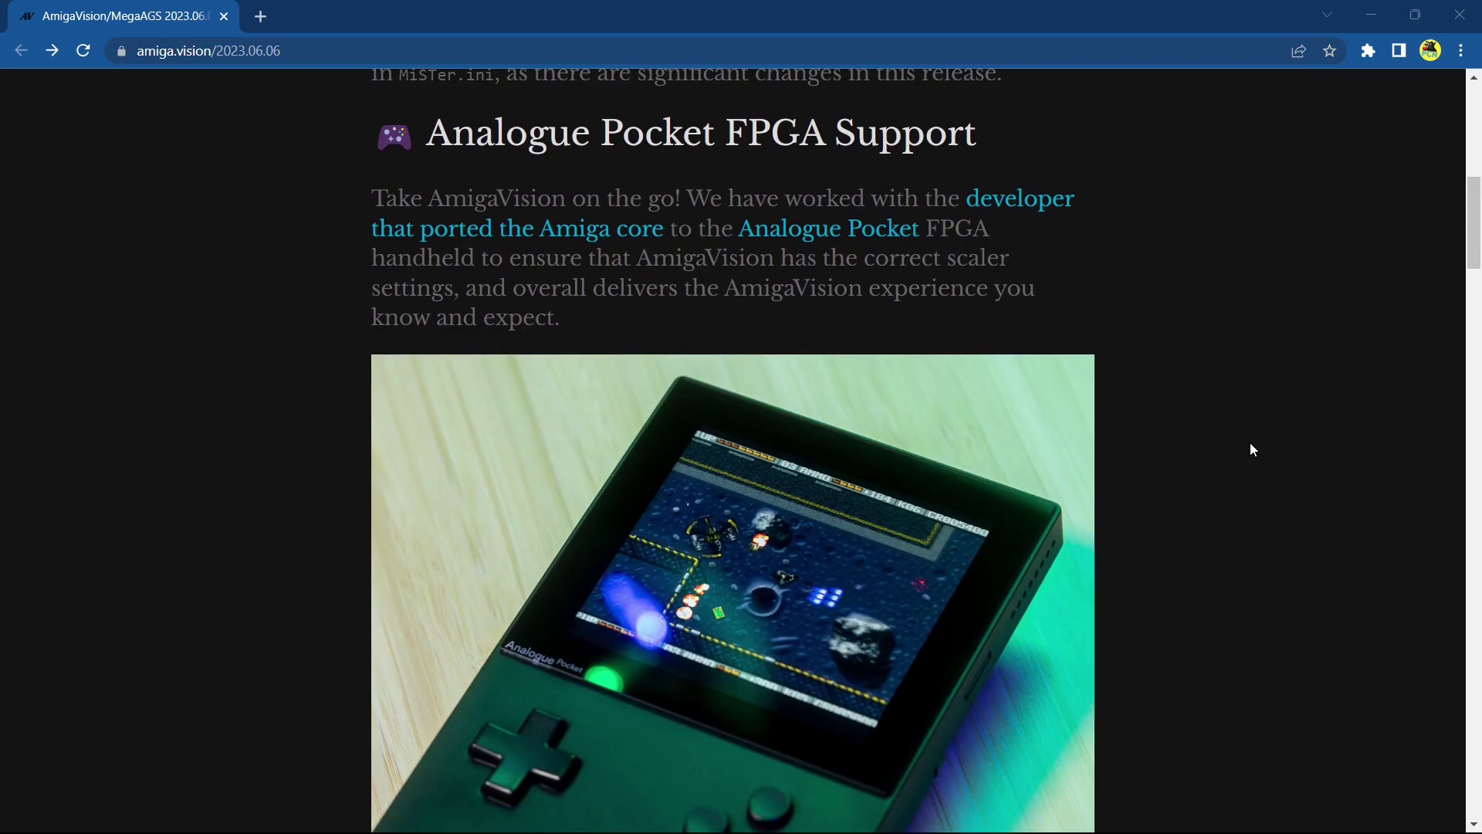
{"action": "scroll", "coordinate": [1266, 443], "scroll_direction": "down", "scroll_amount": 1}
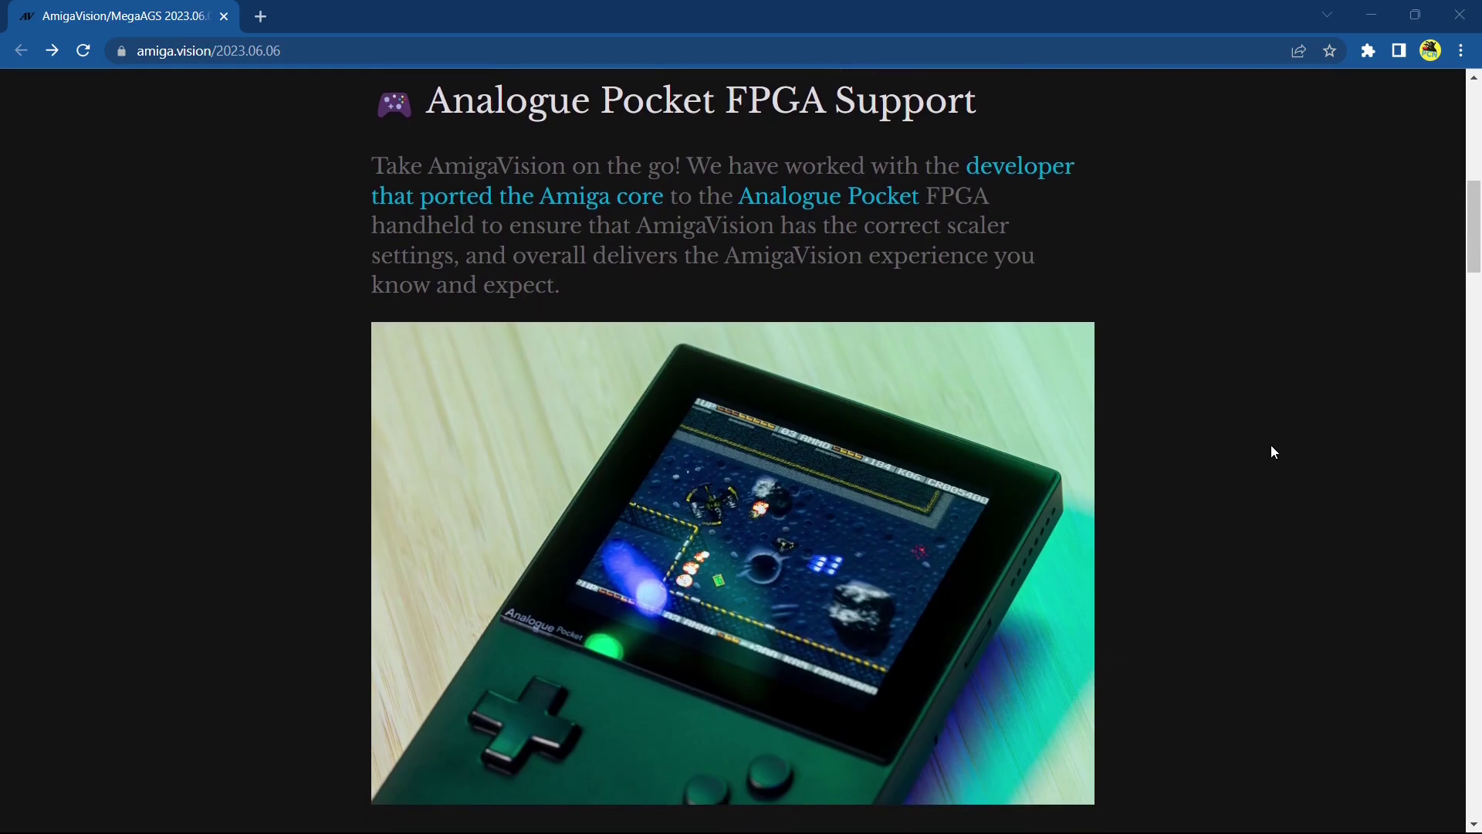
{"action": "scroll", "coordinate": [1270, 445], "scroll_direction": "down", "scroll_amount": 1}
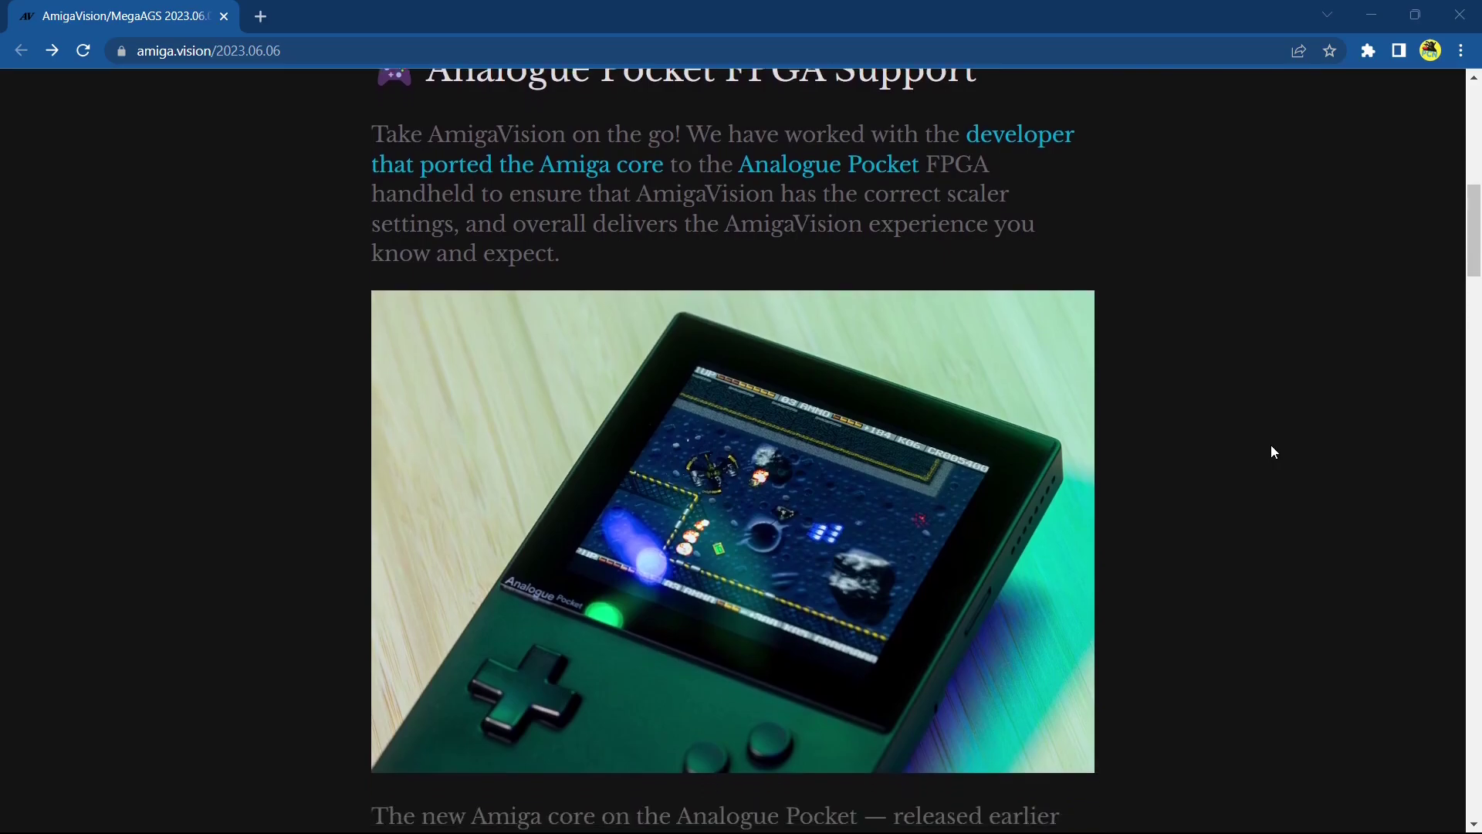
{"action": "scroll", "coordinate": [1271, 445], "scroll_direction": "down", "scroll_amount": 1}
{"action": "scroll", "coordinate": [1270, 445], "scroll_direction": "down", "scroll_amount": 3}
{"action": "scroll", "coordinate": [1272, 451], "scroll_direction": "down", "scroll_amount": 3}
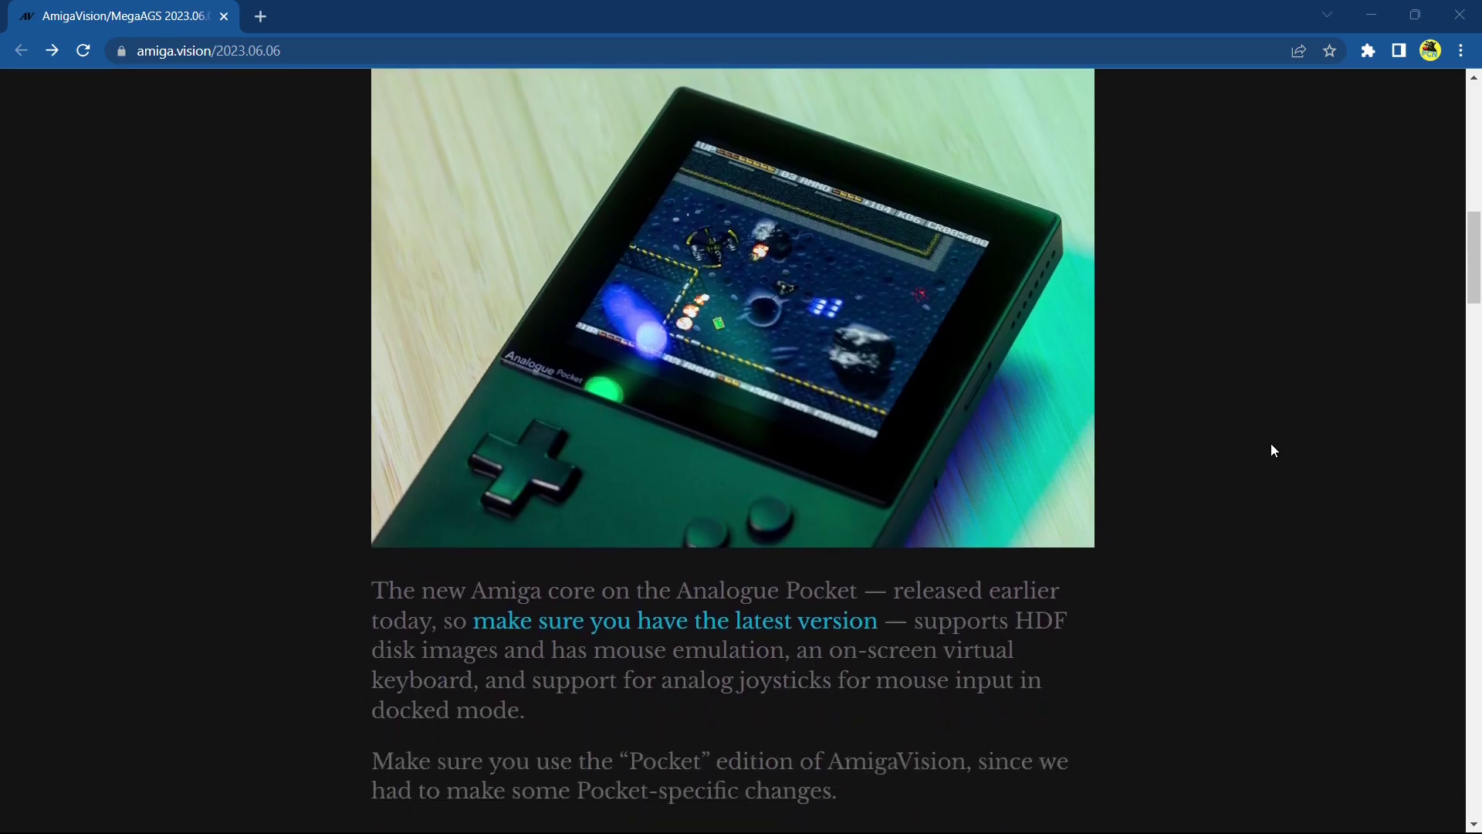
{"action": "scroll", "coordinate": [1272, 451], "scroll_direction": "down", "scroll_amount": 3}
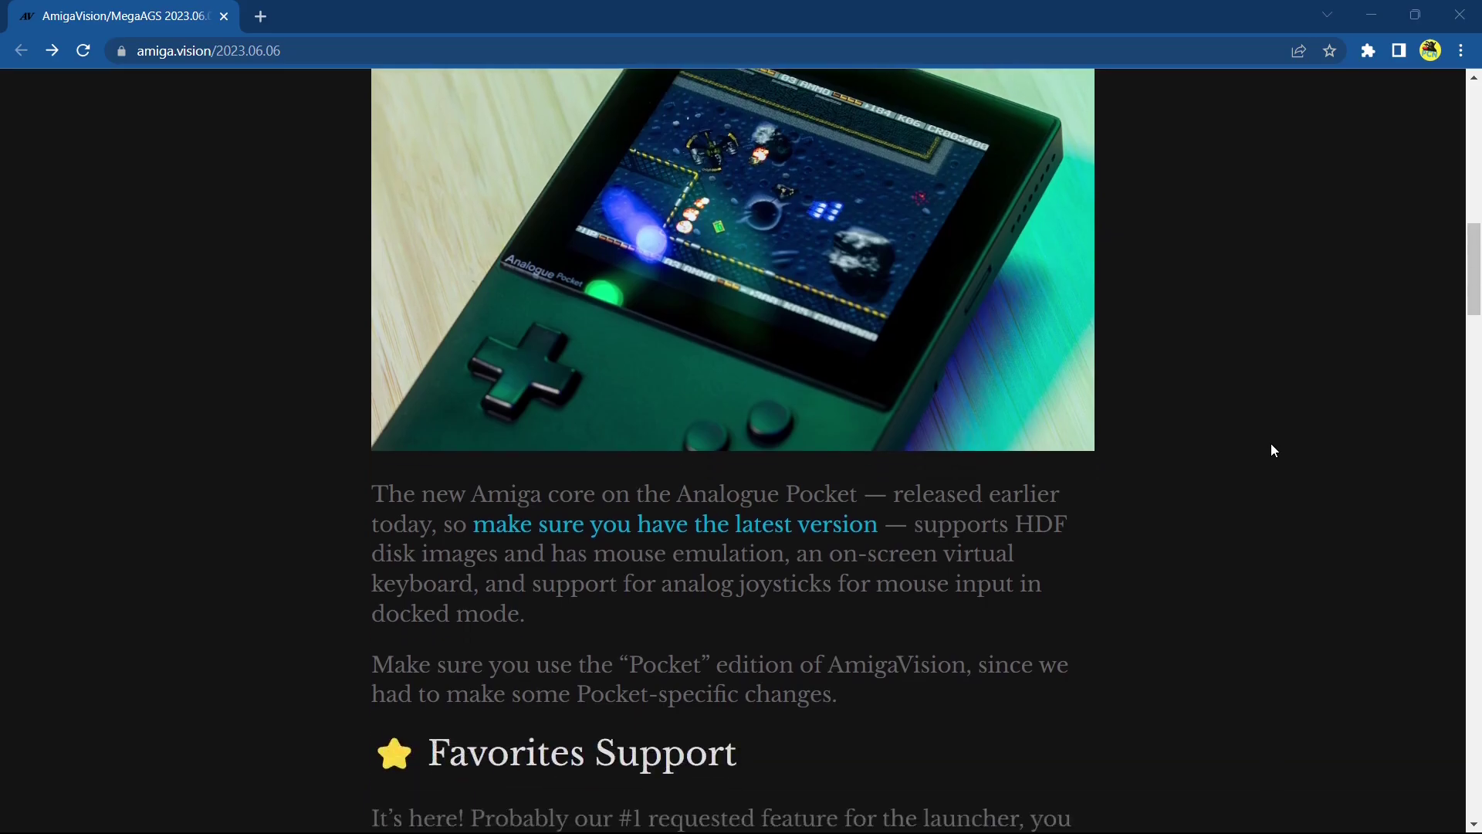
{"action": "scroll", "coordinate": [1271, 445], "scroll_direction": "down", "scroll_amount": 3}
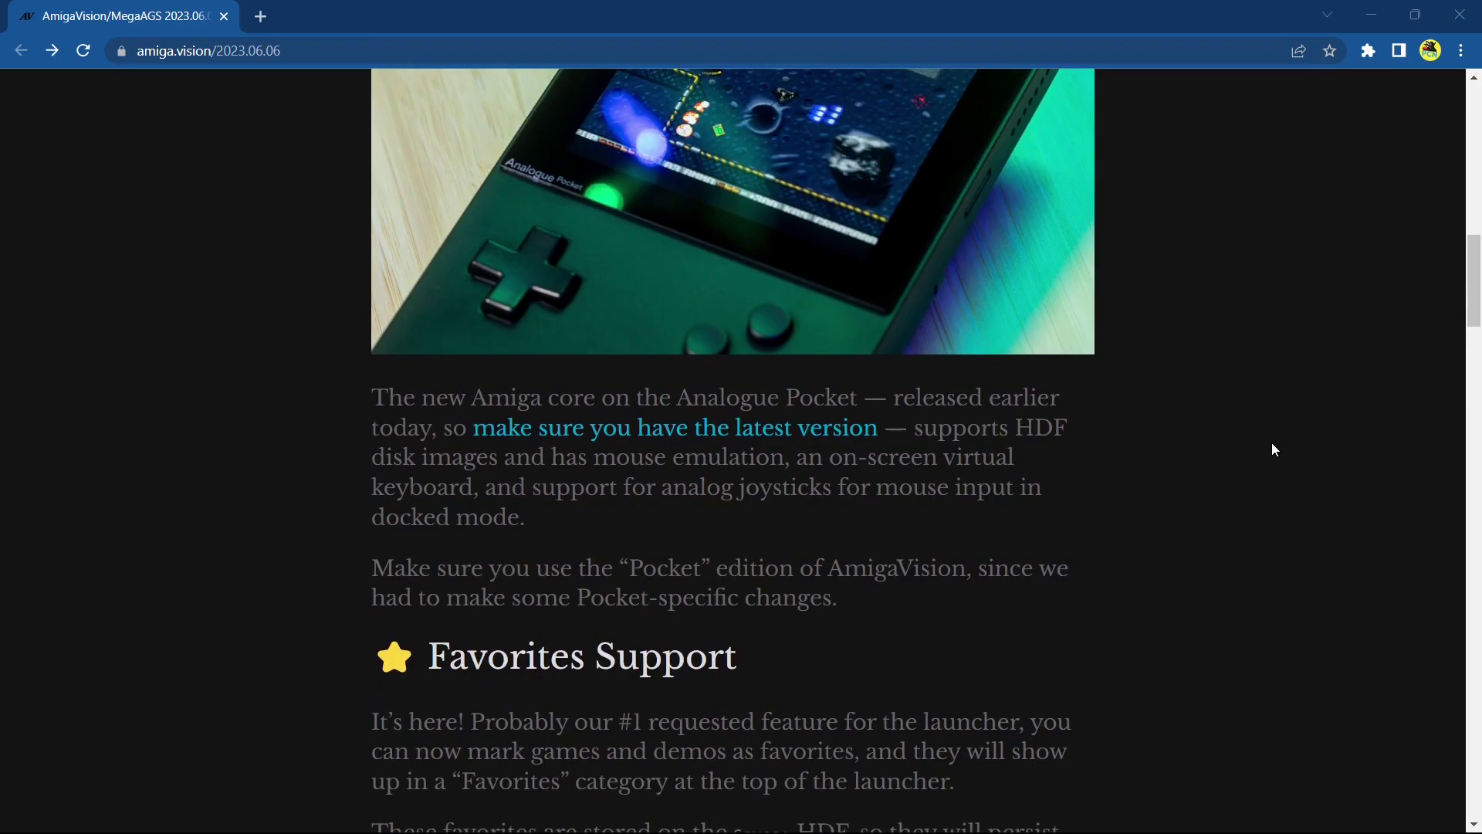
{"action": "scroll", "coordinate": [1273, 449], "scroll_direction": "down", "scroll_amount": 2}
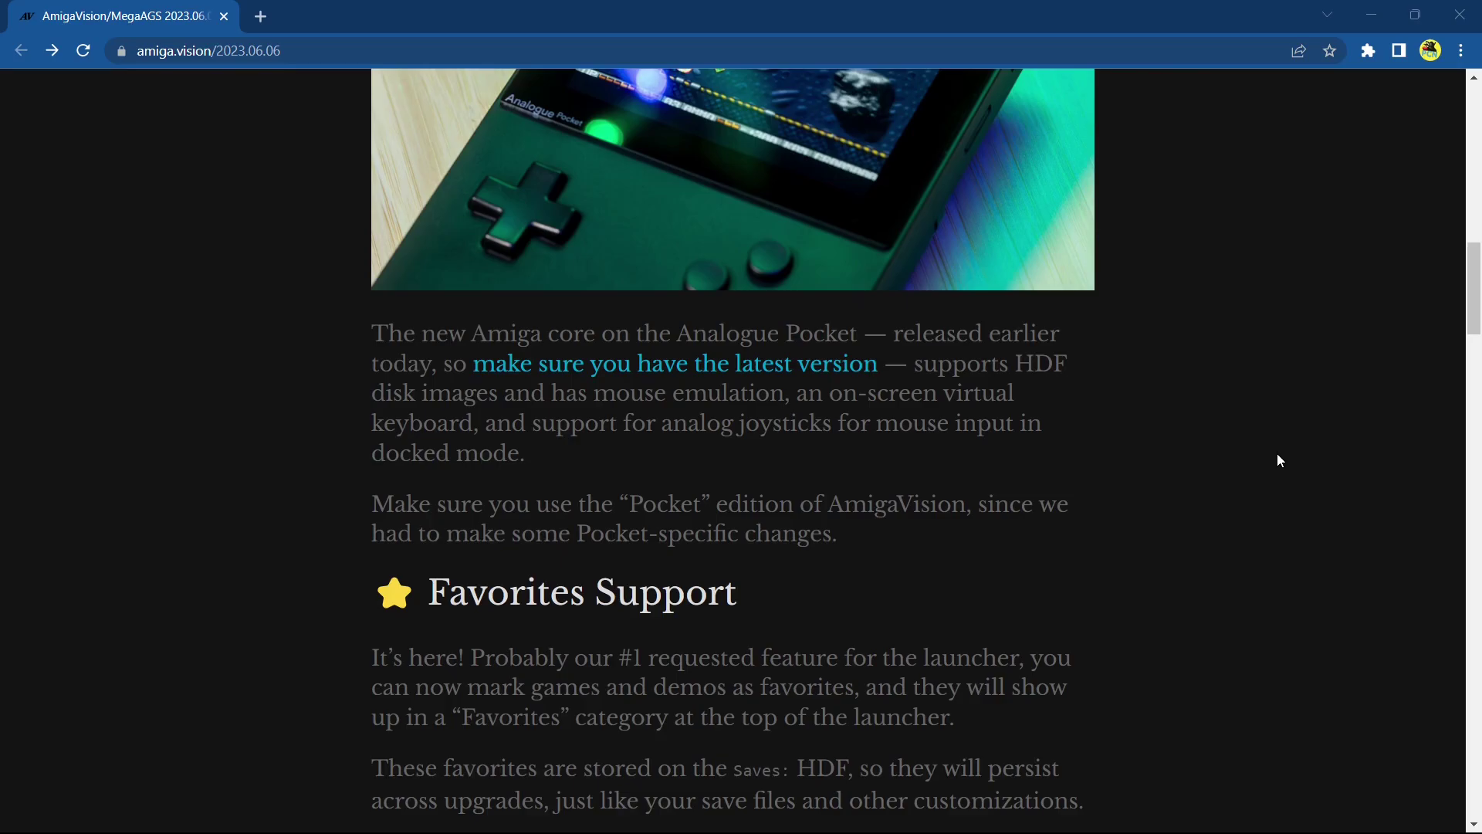
{"action": "scroll", "coordinate": [1277, 454], "scroll_direction": "down", "scroll_amount": 1}
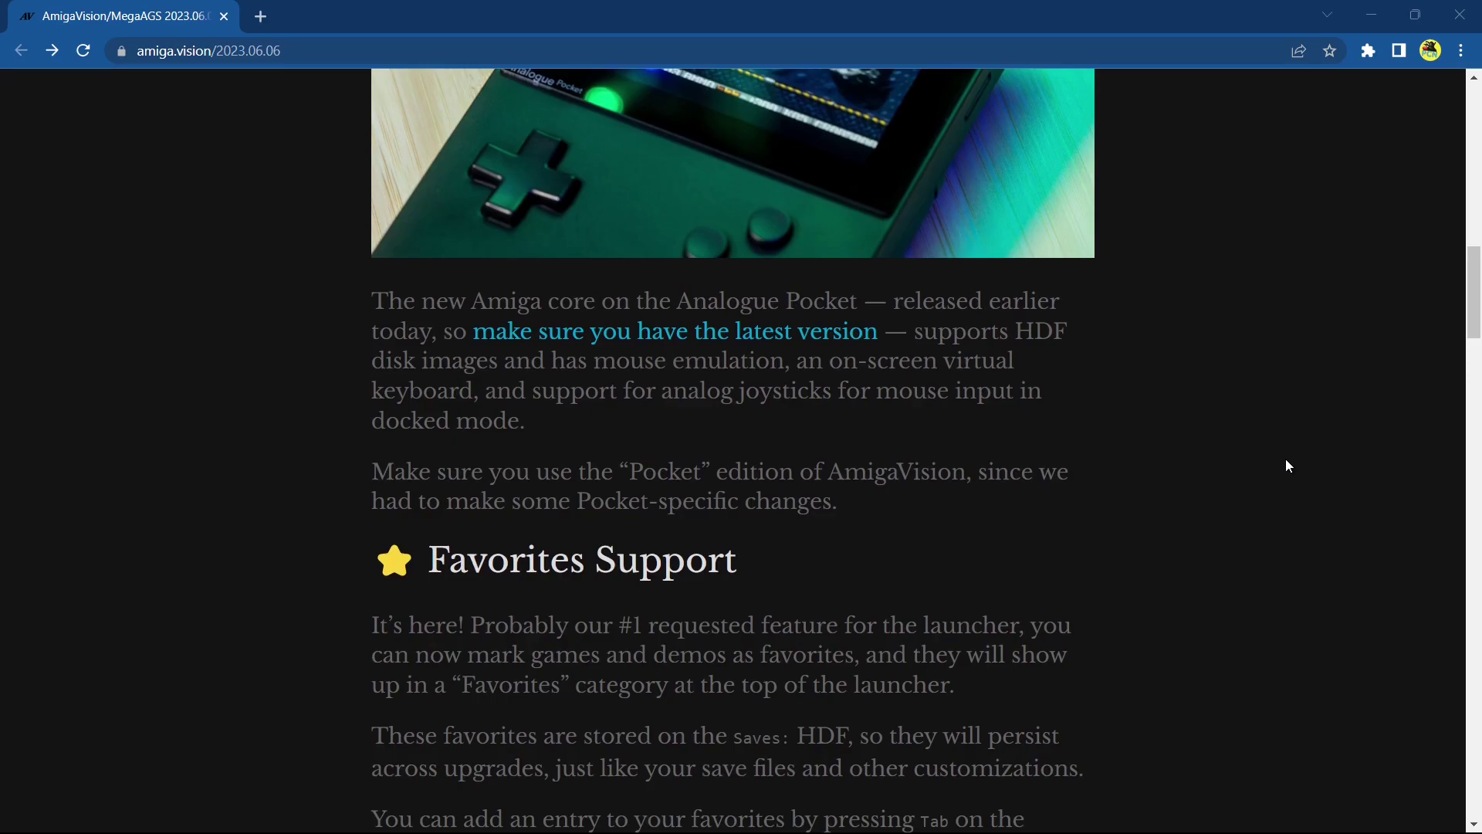
{"action": "scroll", "coordinate": [1287, 465], "scroll_direction": "down", "scroll_amount": 2}
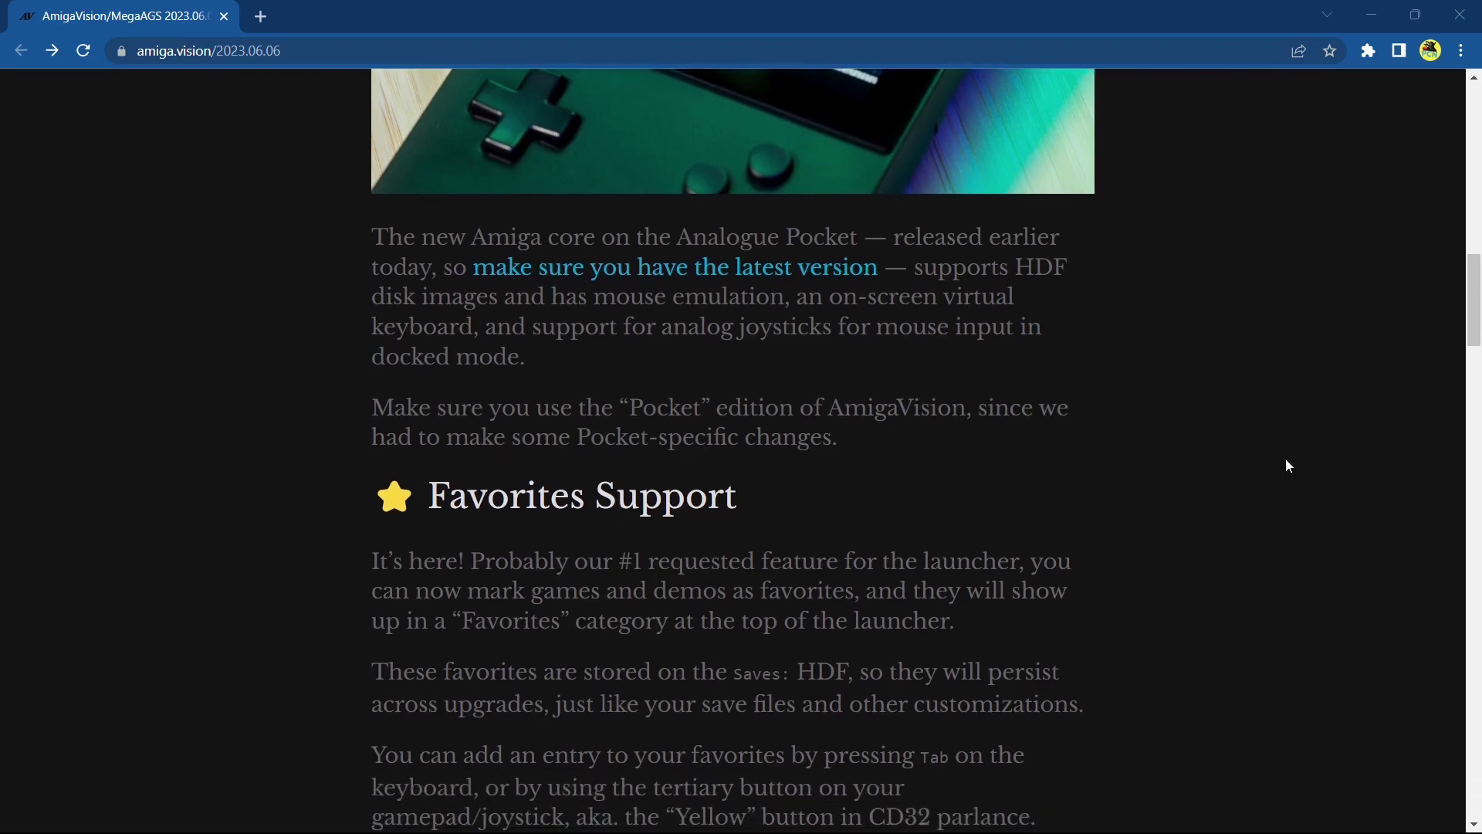
{"action": "scroll", "coordinate": [1286, 465], "scroll_direction": "down", "scroll_amount": 3}
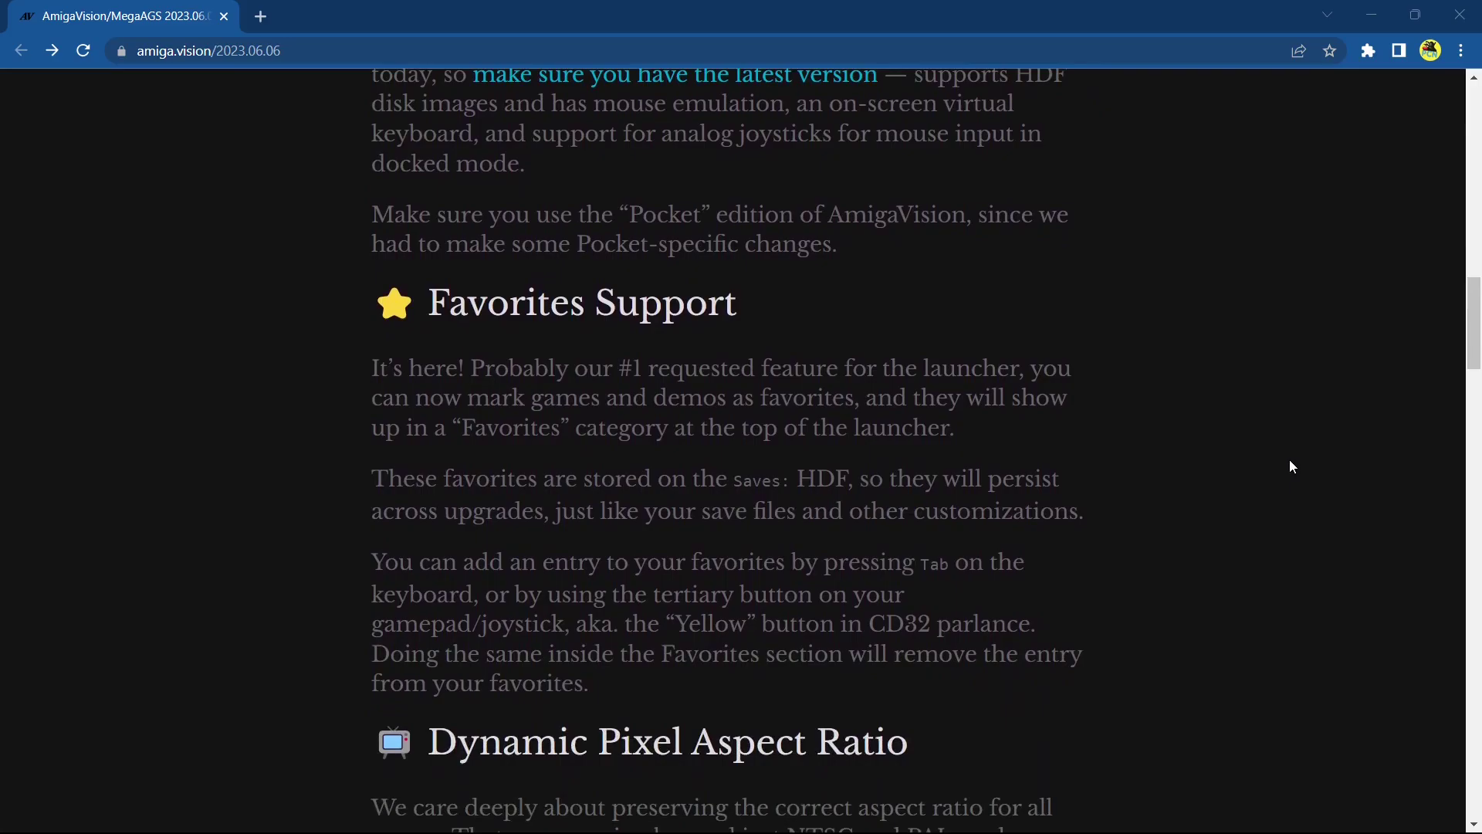
{"action": "scroll", "coordinate": [1290, 465], "scroll_direction": "down", "scroll_amount": 2}
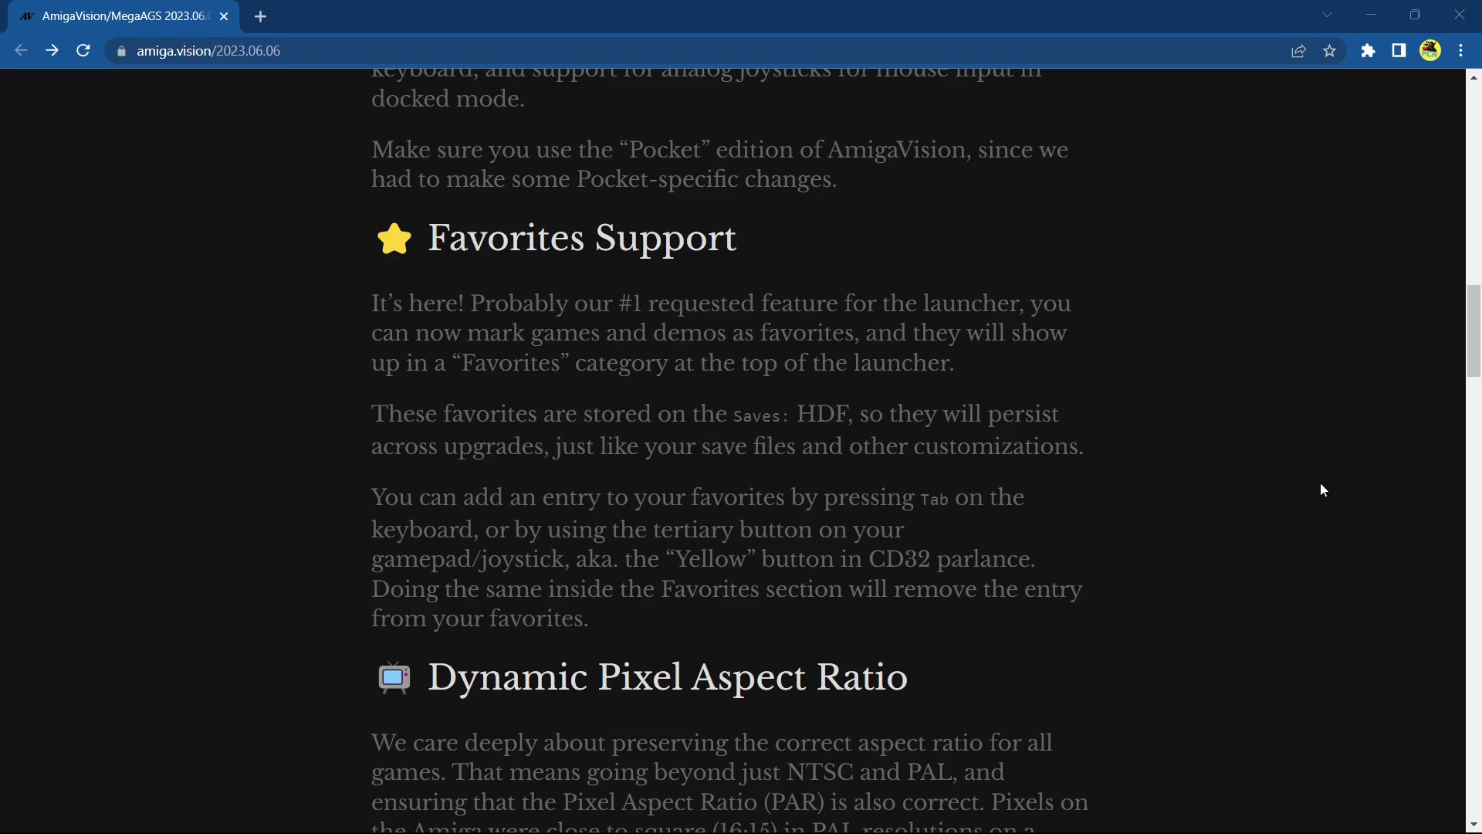
Read through the rest of the 2023.06.06 release notes
{"action": "scroll", "coordinate": [1229, 450], "scroll_direction": "down", "scroll_amount": 4}
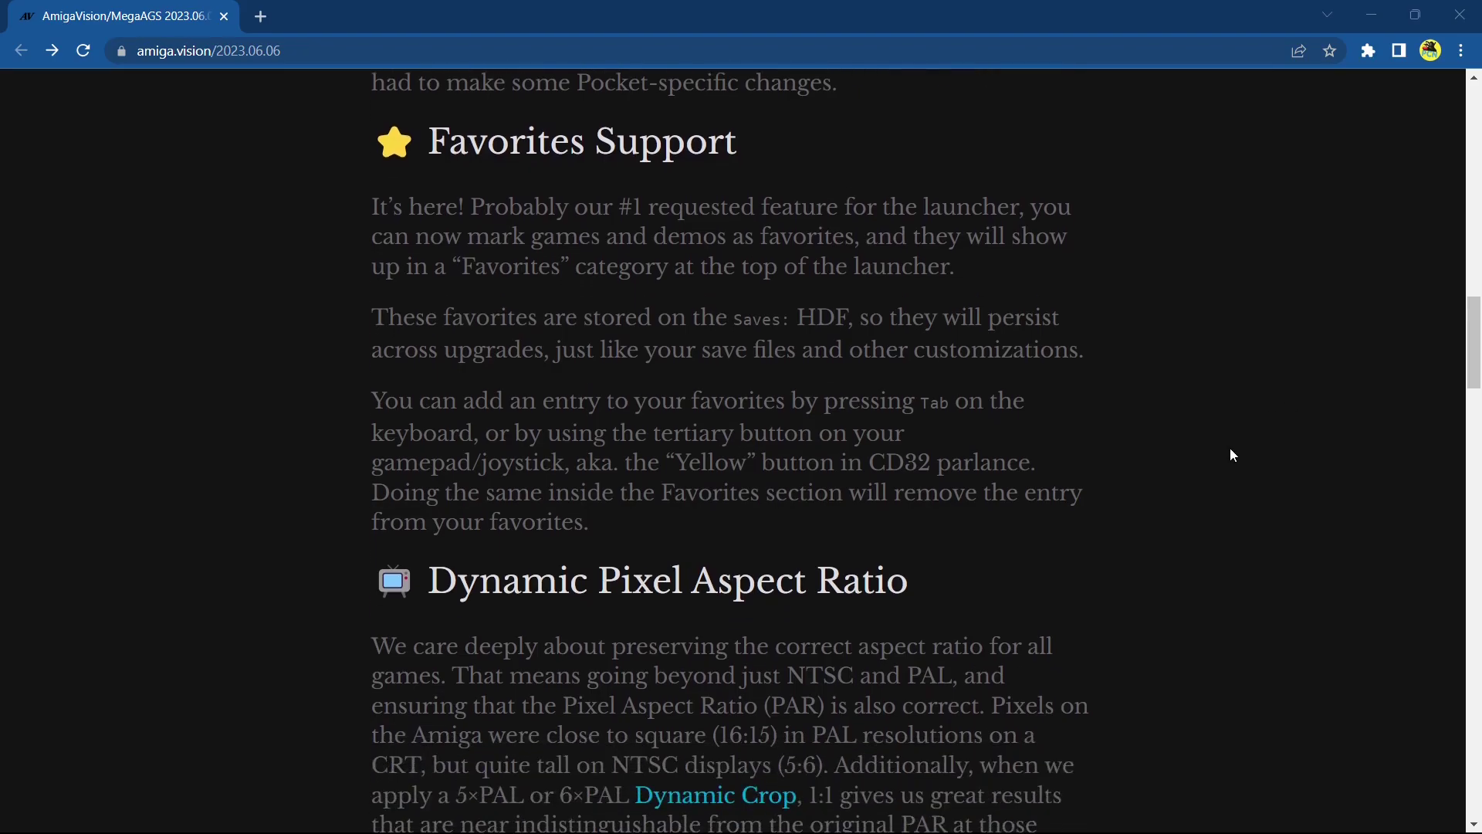
{"action": "scroll", "coordinate": [1230, 448], "scroll_direction": "down", "scroll_amount": 3}
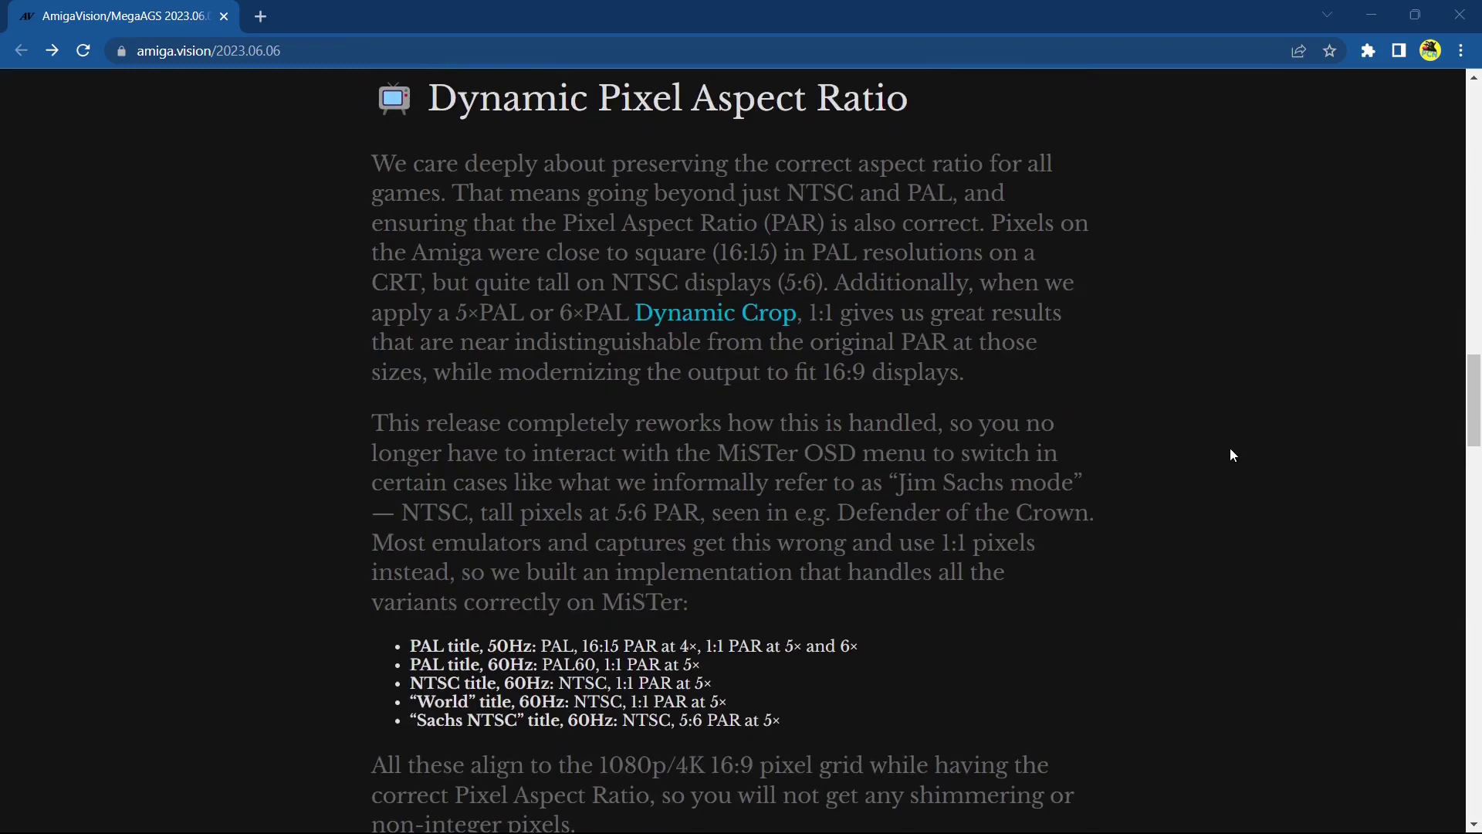
{"action": "scroll", "coordinate": [1230, 447], "scroll_direction": "down", "scroll_amount": 1}
{"action": "scroll", "coordinate": [1229, 448], "scroll_direction": "down", "scroll_amount": 1}
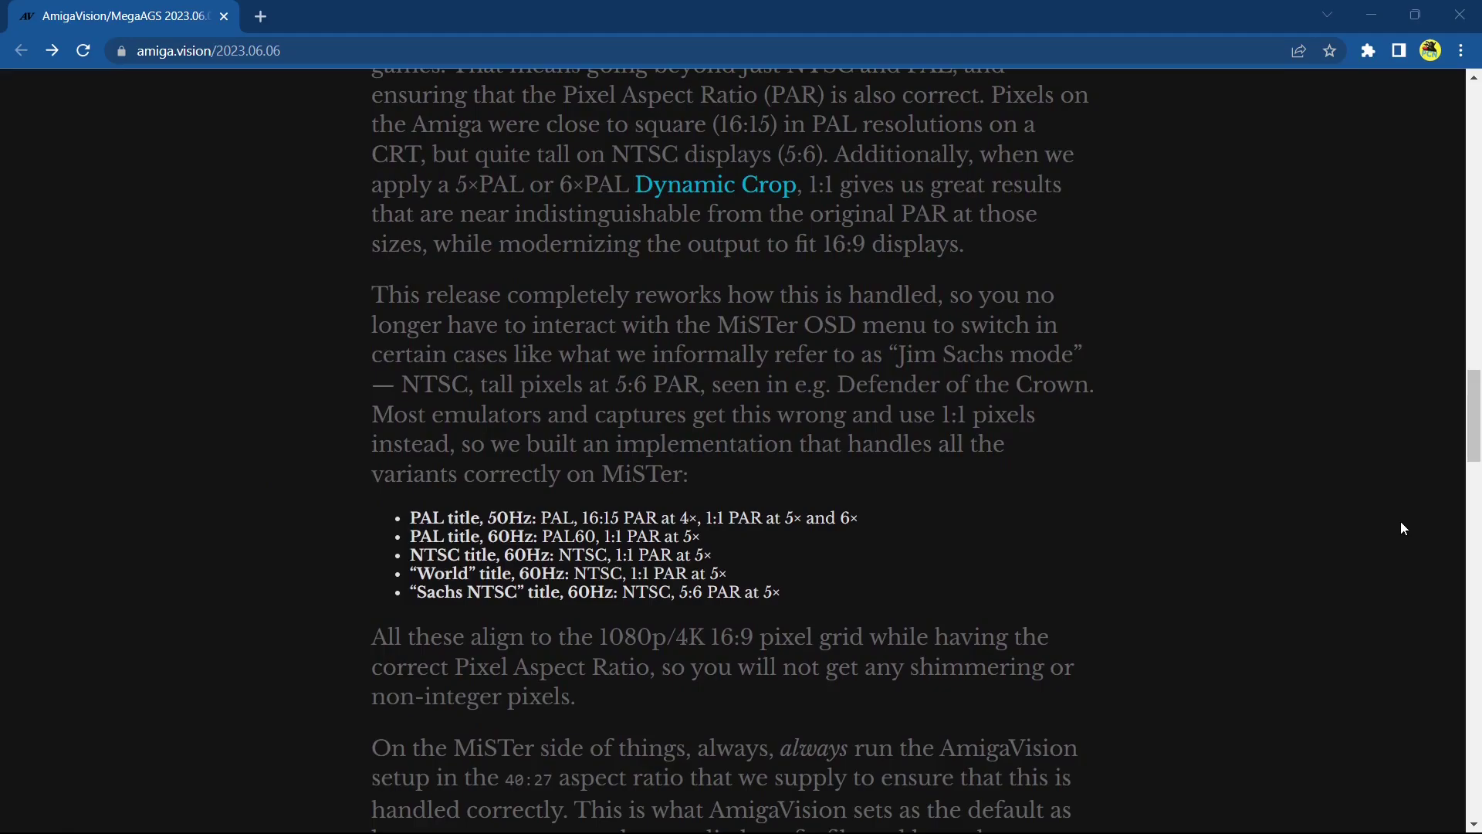
{"action": "scroll", "coordinate": [1400, 519], "scroll_direction": "down", "scroll_amount": 1}
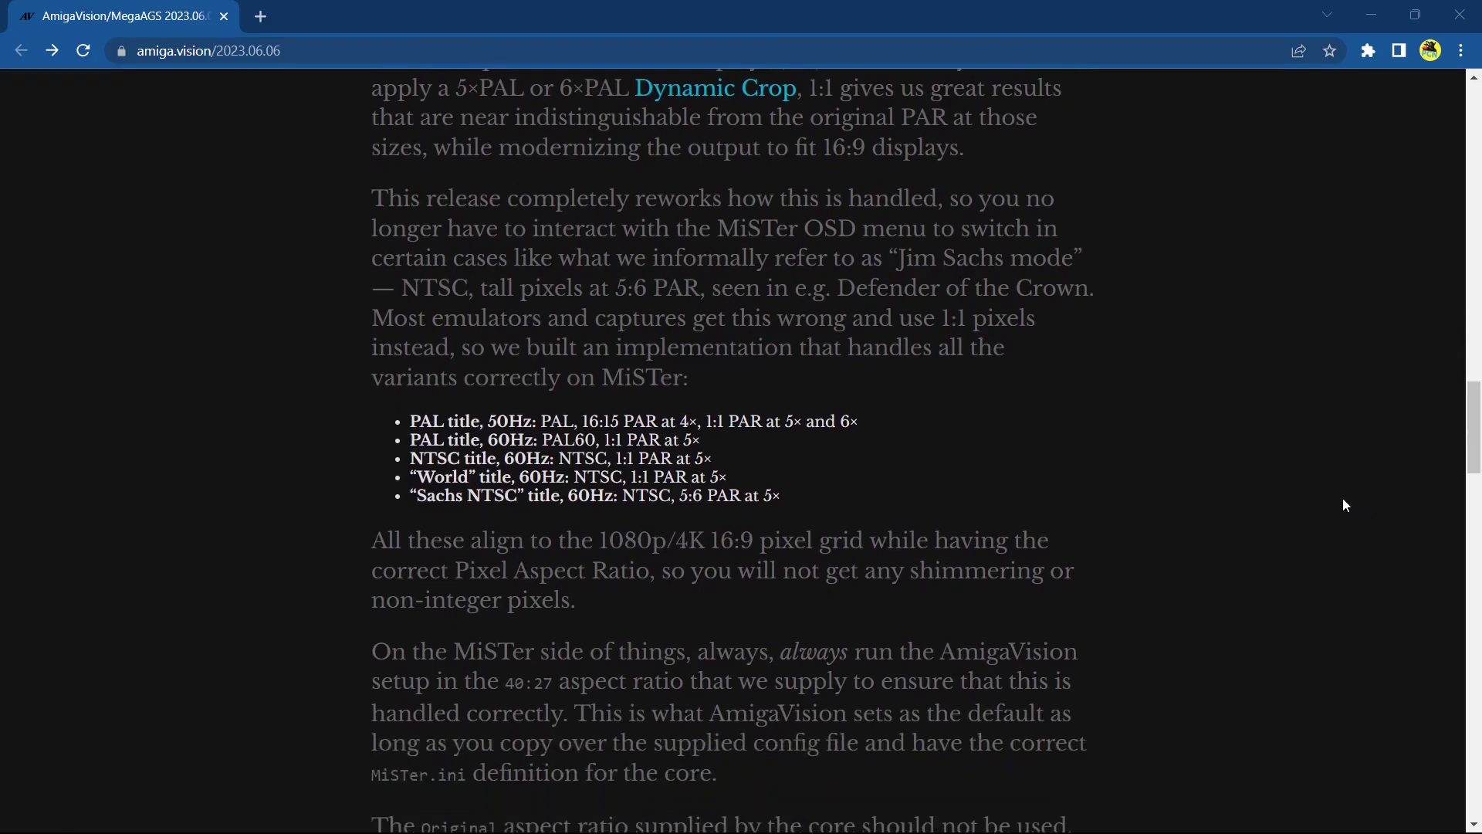
{"action": "scroll", "coordinate": [1343, 506], "scroll_direction": "down", "scroll_amount": 1}
{"action": "scroll", "coordinate": [1343, 506], "scroll_direction": "down", "scroll_amount": 1}
{"action": "scroll", "coordinate": [1343, 505], "scroll_direction": "down", "scroll_amount": 7}
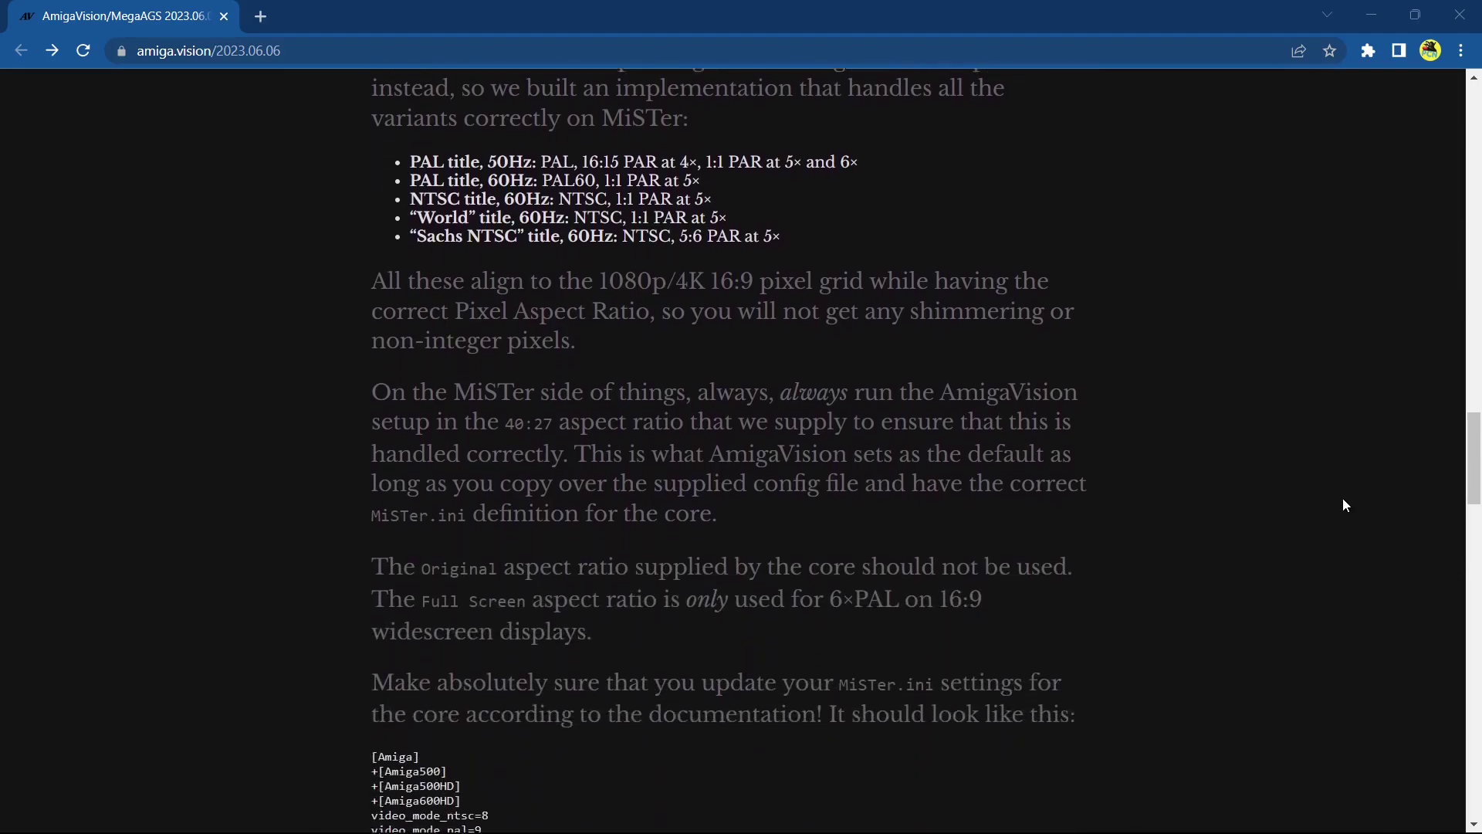
{"action": "scroll", "coordinate": [1343, 505], "scroll_direction": "down", "scroll_amount": 2}
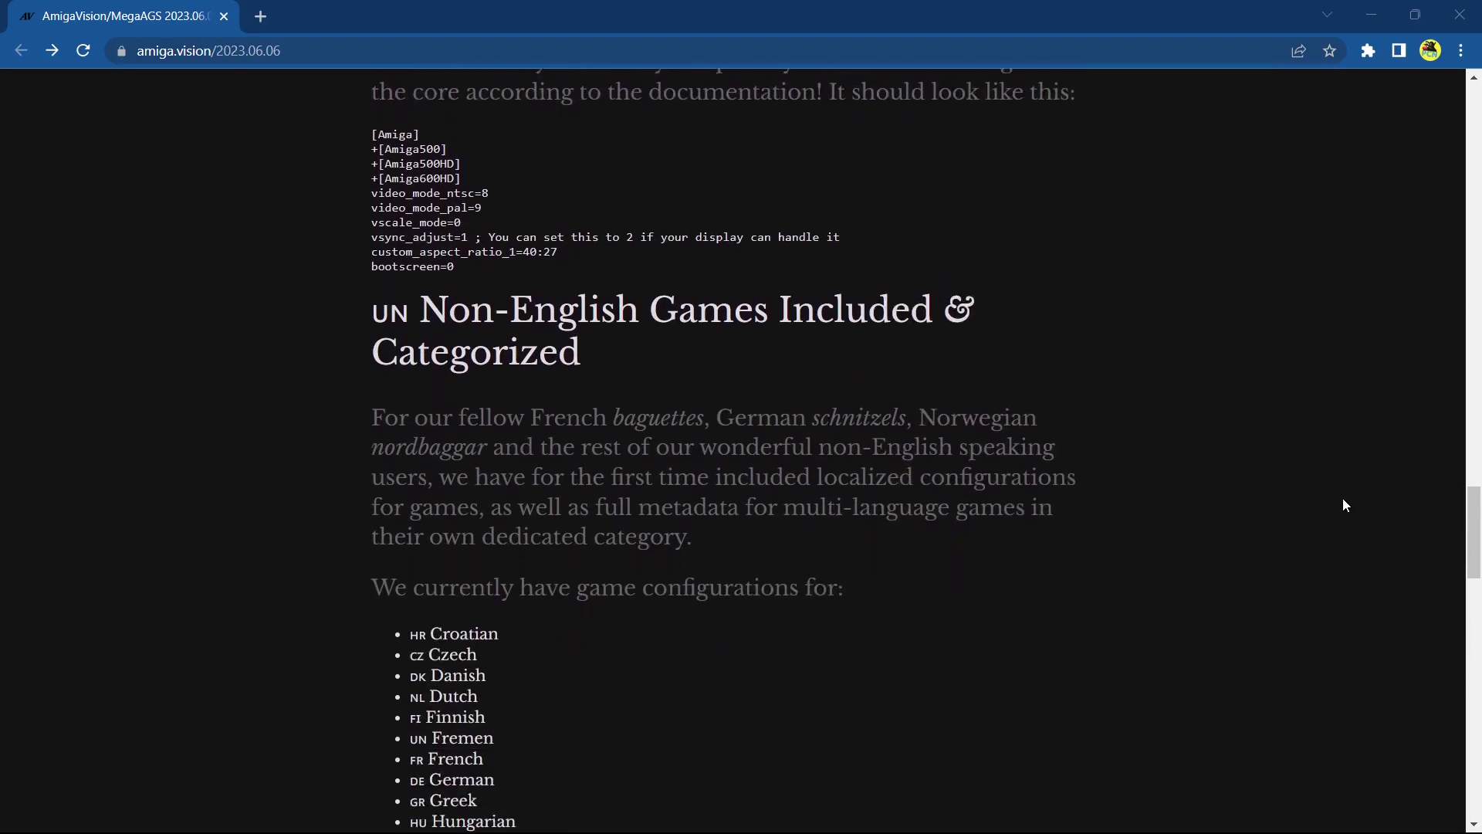
{"action": "scroll", "coordinate": [1343, 505], "scroll_direction": "down", "scroll_amount": 1}
{"action": "scroll", "coordinate": [1341, 505], "scroll_direction": "down", "scroll_amount": 5}
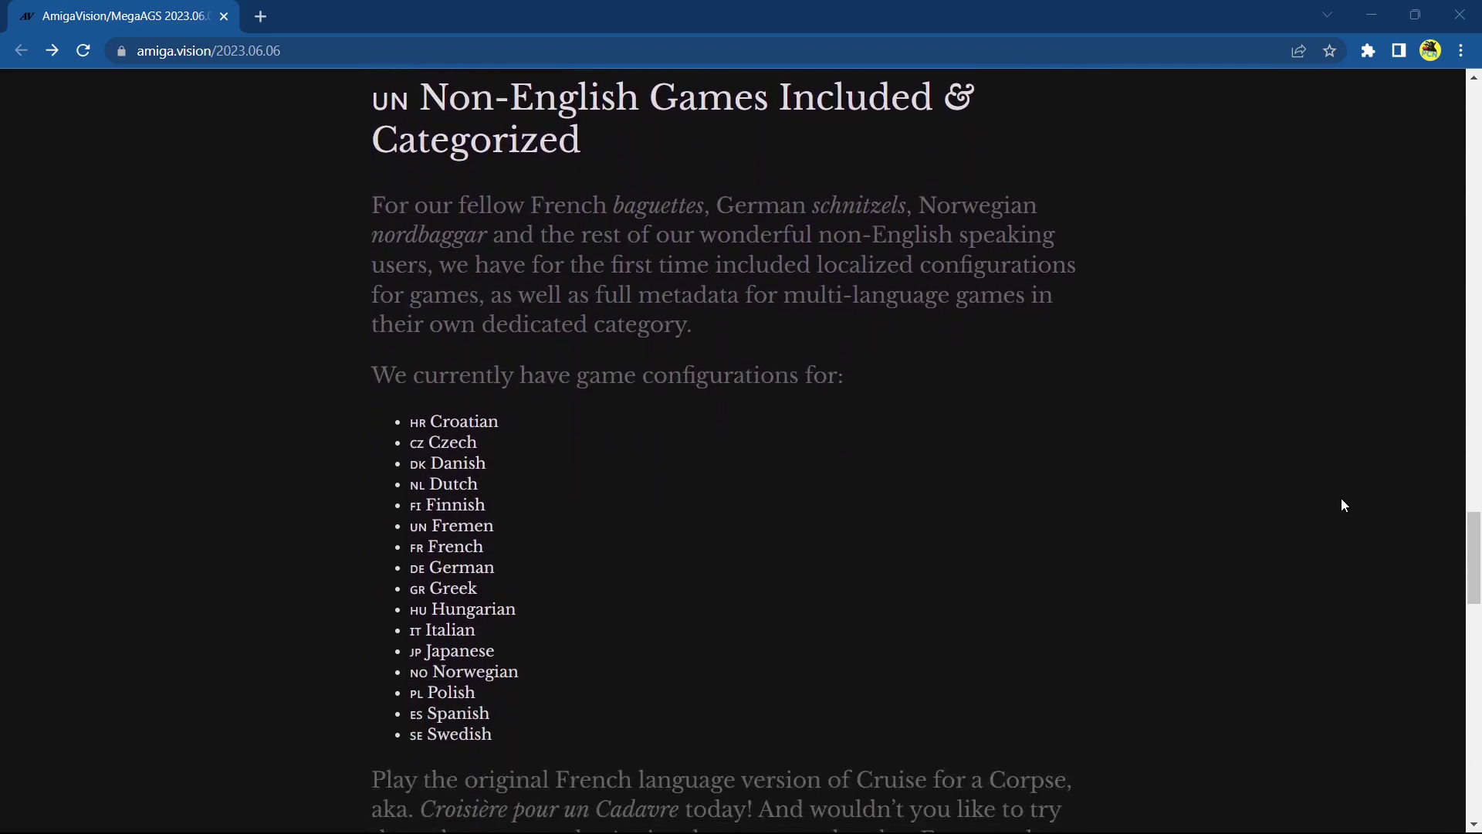
{"action": "scroll", "coordinate": [1340, 505], "scroll_direction": "up", "scroll_amount": 4}
{"action": "scroll", "coordinate": [1339, 505], "scroll_direction": "down", "scroll_amount": 6}
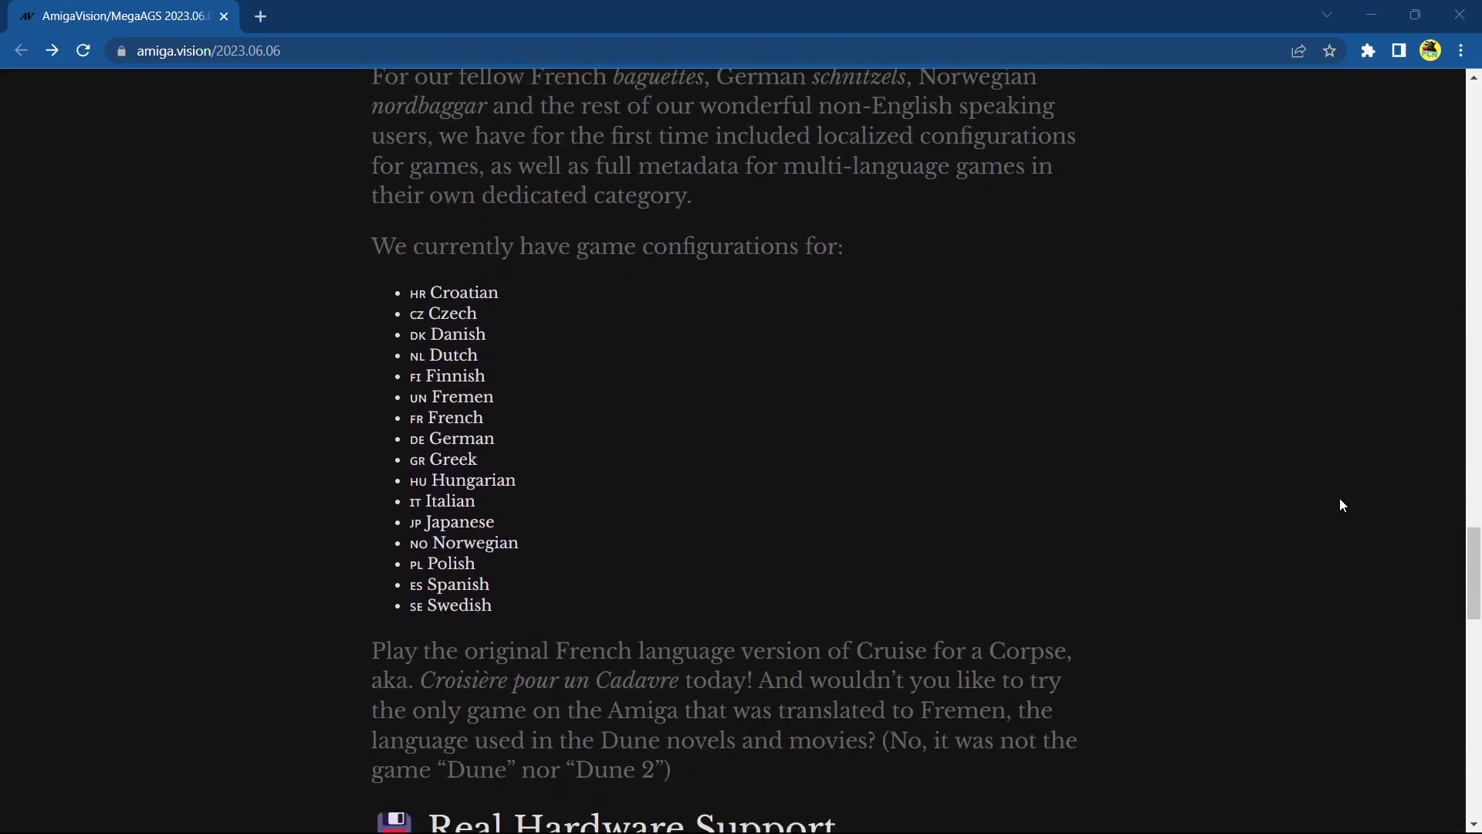
{"action": "scroll", "coordinate": [1340, 504], "scroll_direction": "up", "scroll_amount": 10}
Return to the top of the post and follow the AMIGAVISION header link to amiga.vision
{"action": "left_click_drag", "start_coordinate": [1472, 499], "coordinate": [1472, 116]}
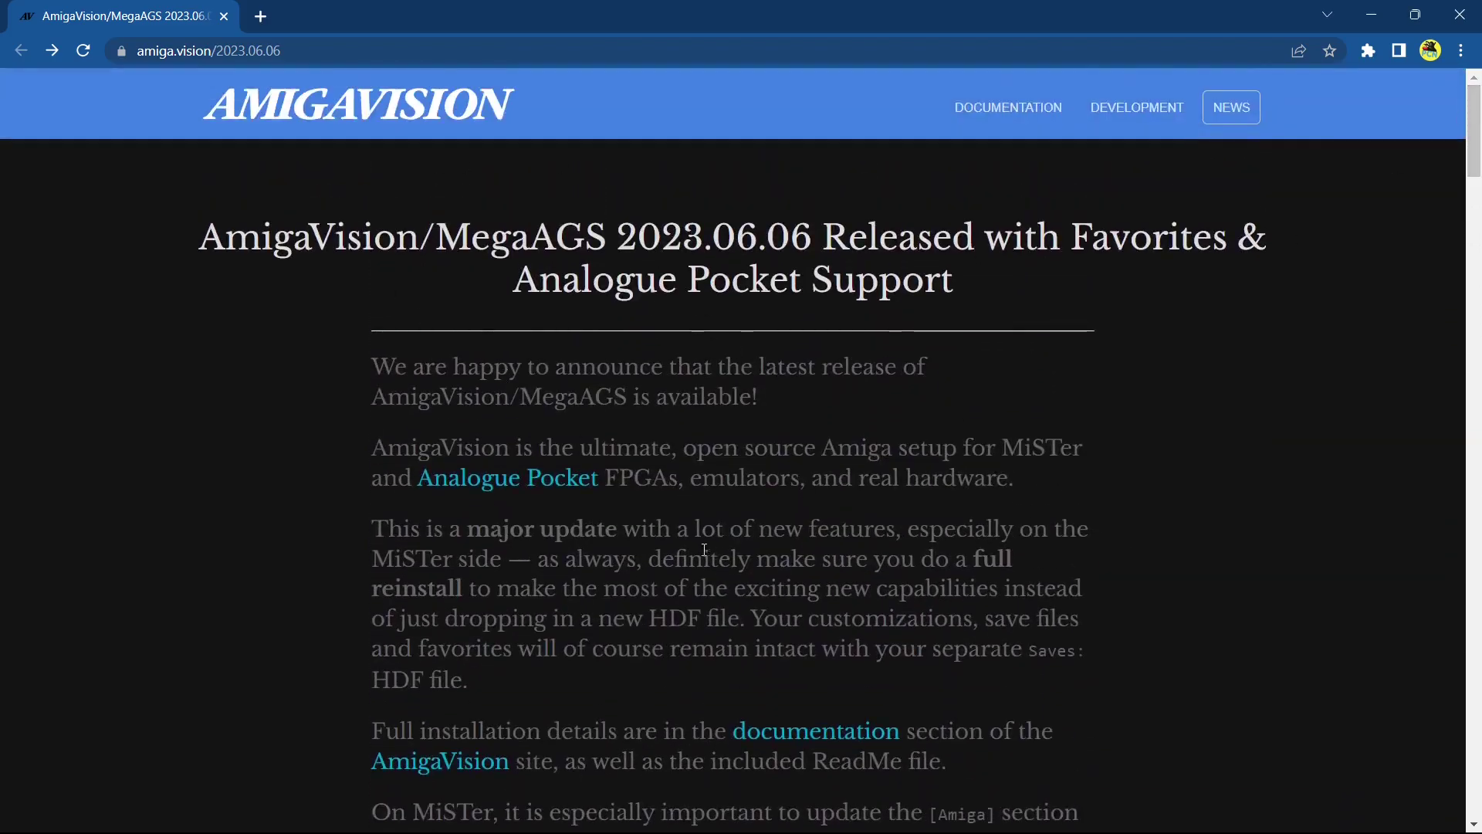
{"action": "scroll", "coordinate": [450, 698], "scroll_direction": "down", "scroll_amount": 1}
{"action": "left_click", "coordinate": [450, 698]}
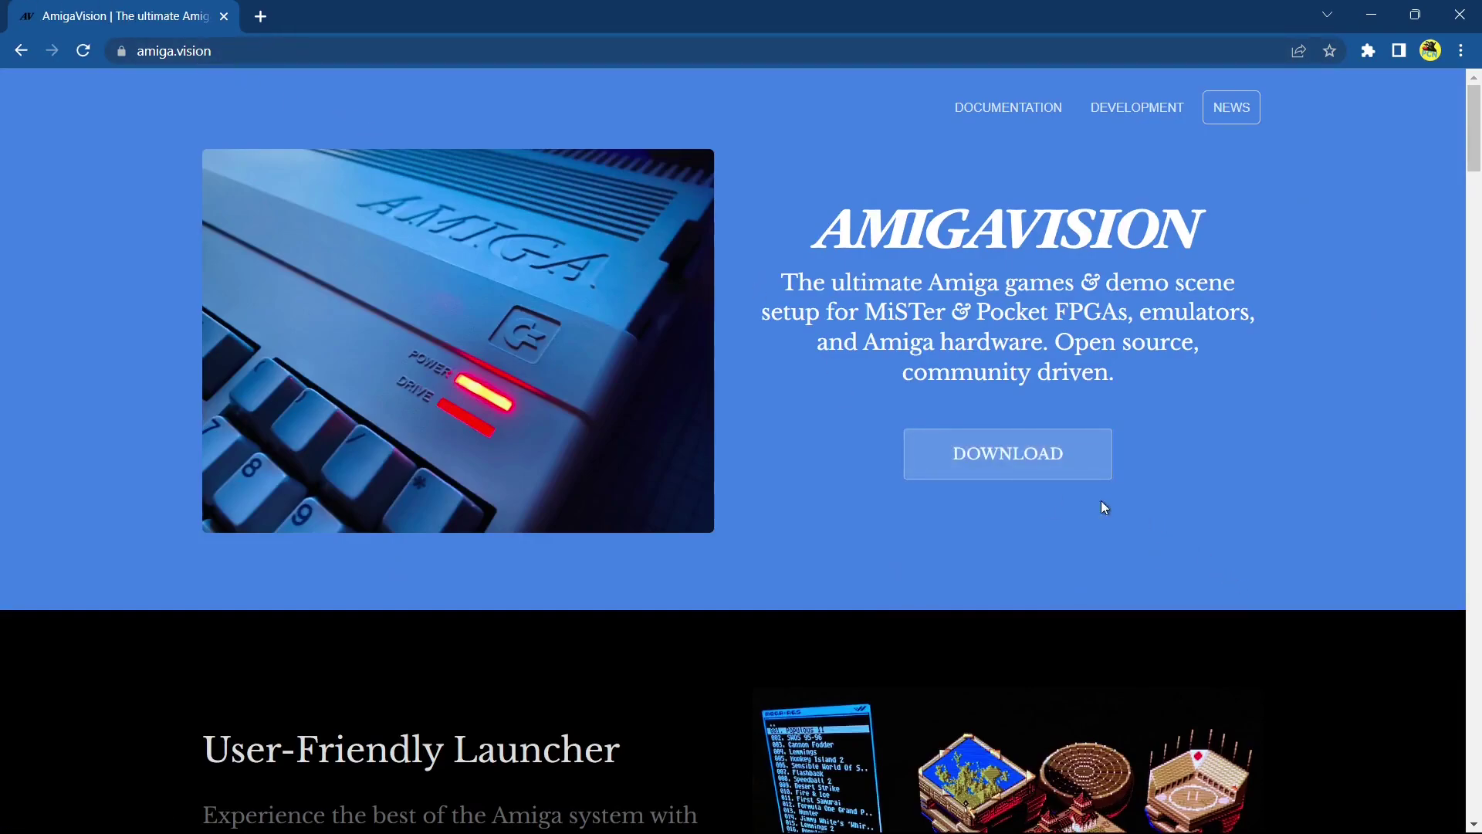
Go from DOWNLOAD to the Internet Archive AmigaVision (MegaAGS) item and show all its files
{"action": "left_click", "coordinate": [1046, 463]}
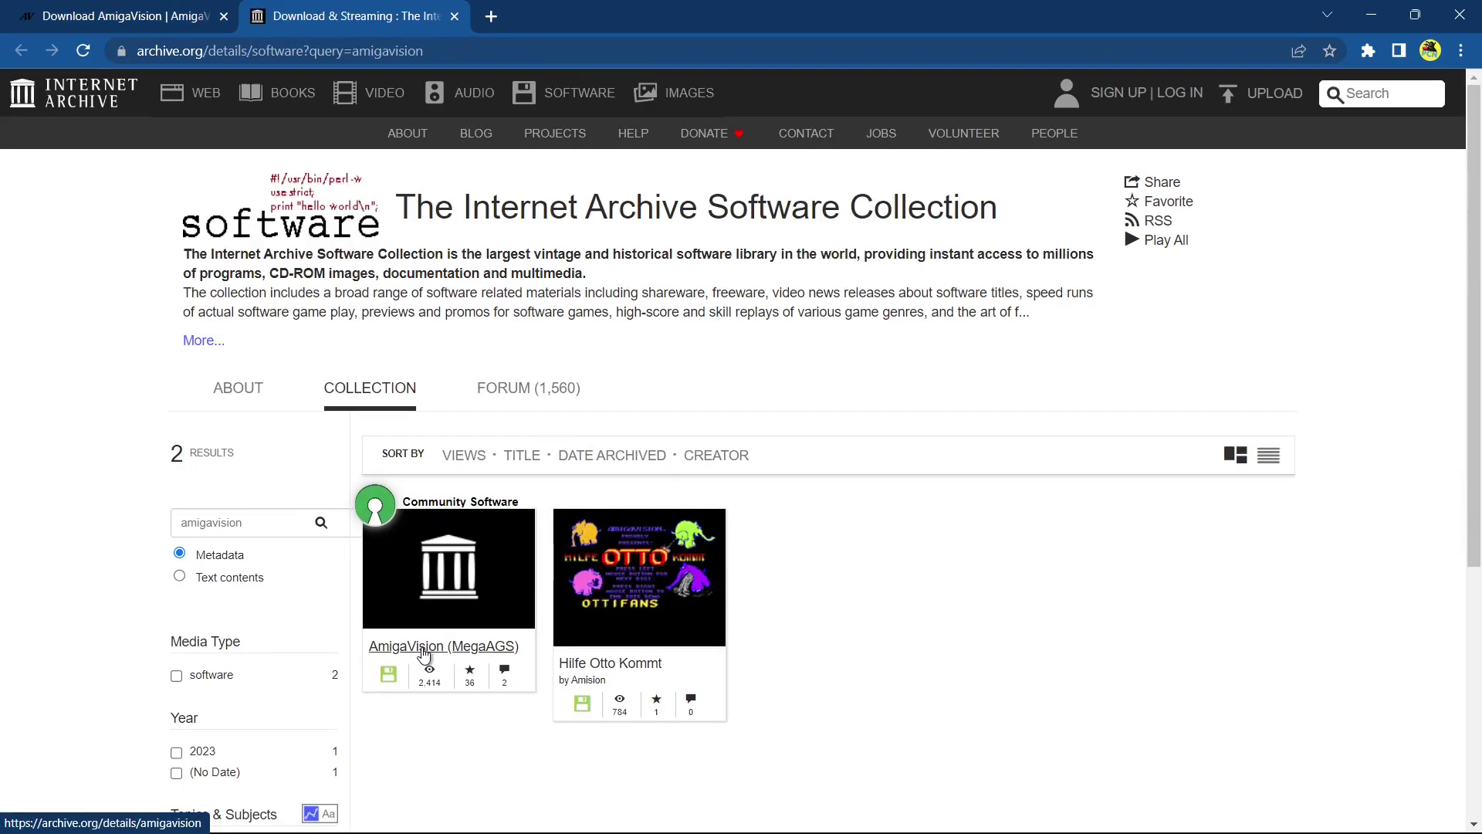
{"action": "left_click", "coordinate": [424, 655]}
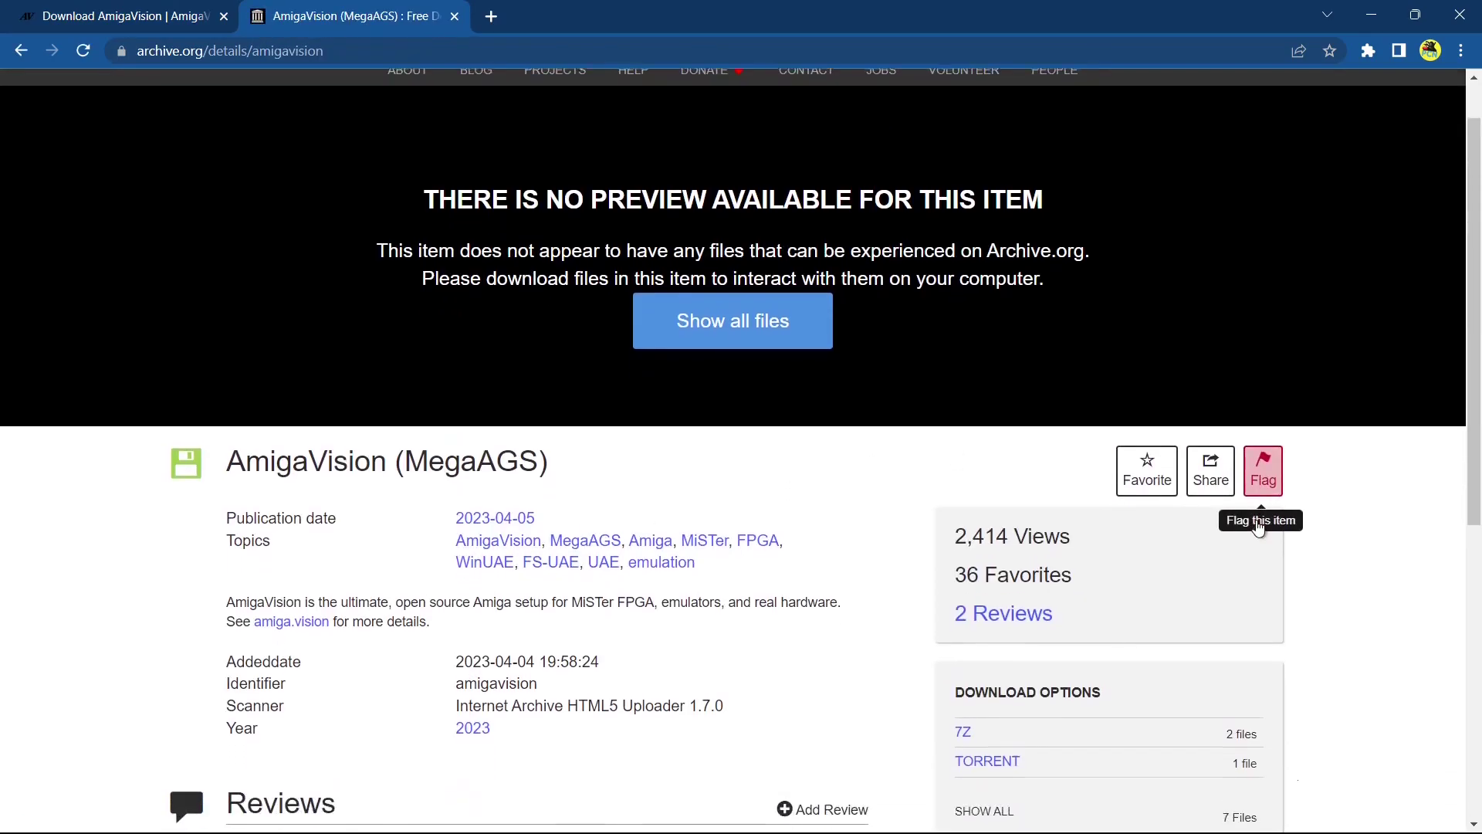
{"action": "scroll", "coordinate": [1258, 527], "scroll_direction": "down", "scroll_amount": 1}
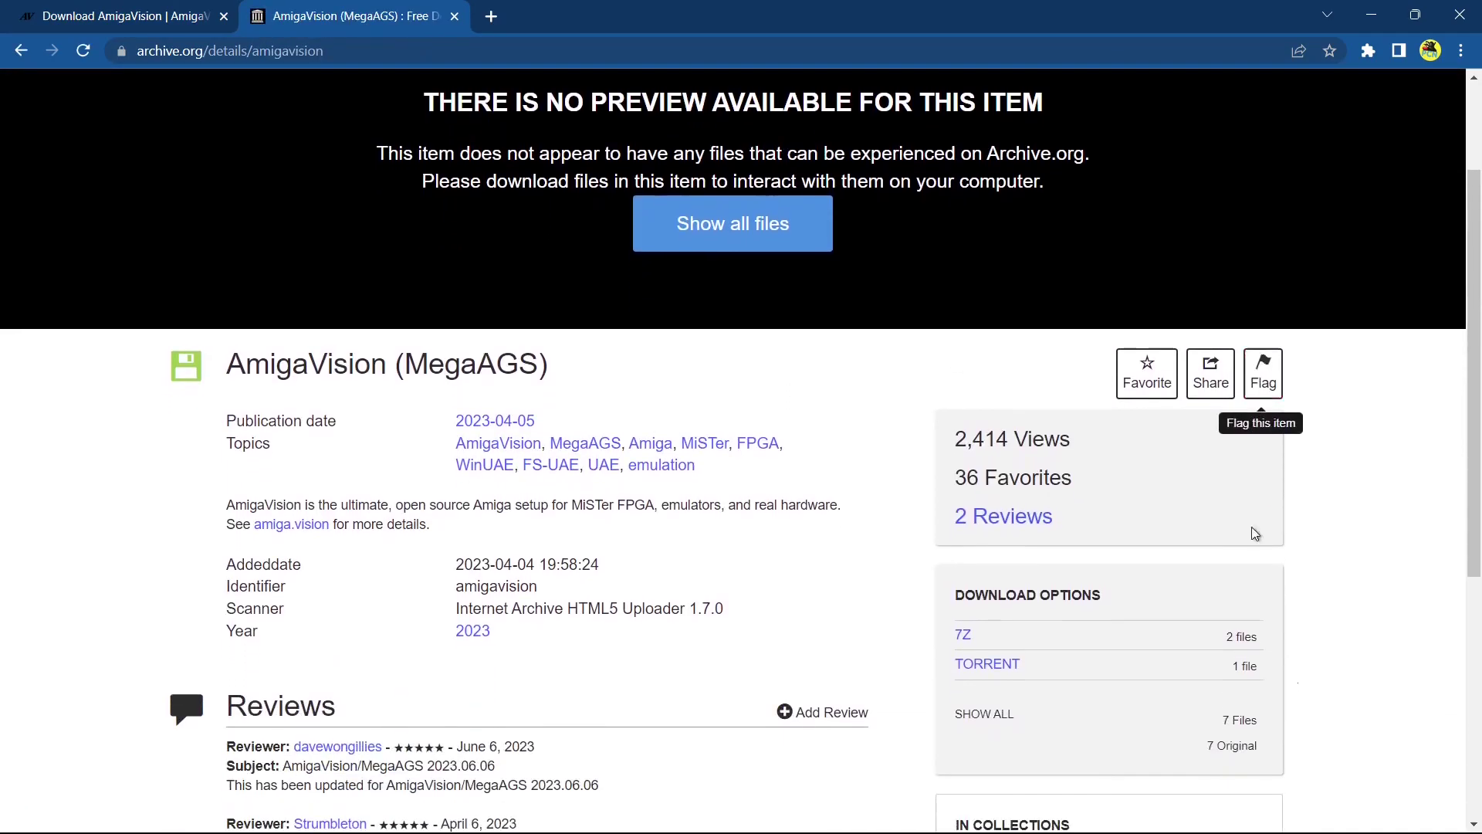
{"action": "left_click", "coordinate": [984, 716]}
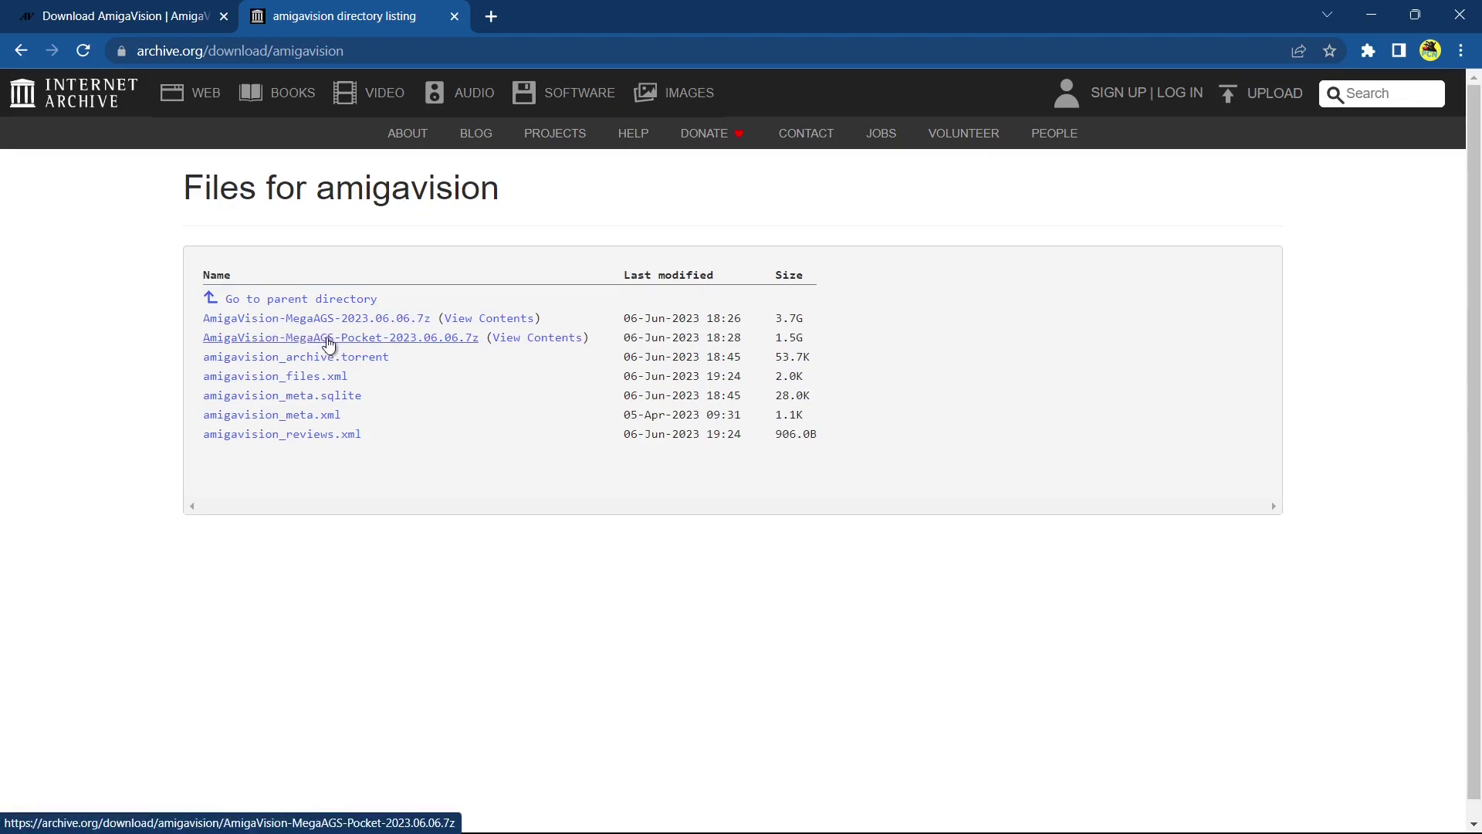
Download AmigaVision-MegaAGS-Pocket-2023.06.06.7z from the Files for amigavision listing
{"action": "left_click", "coordinate": [404, 345]}
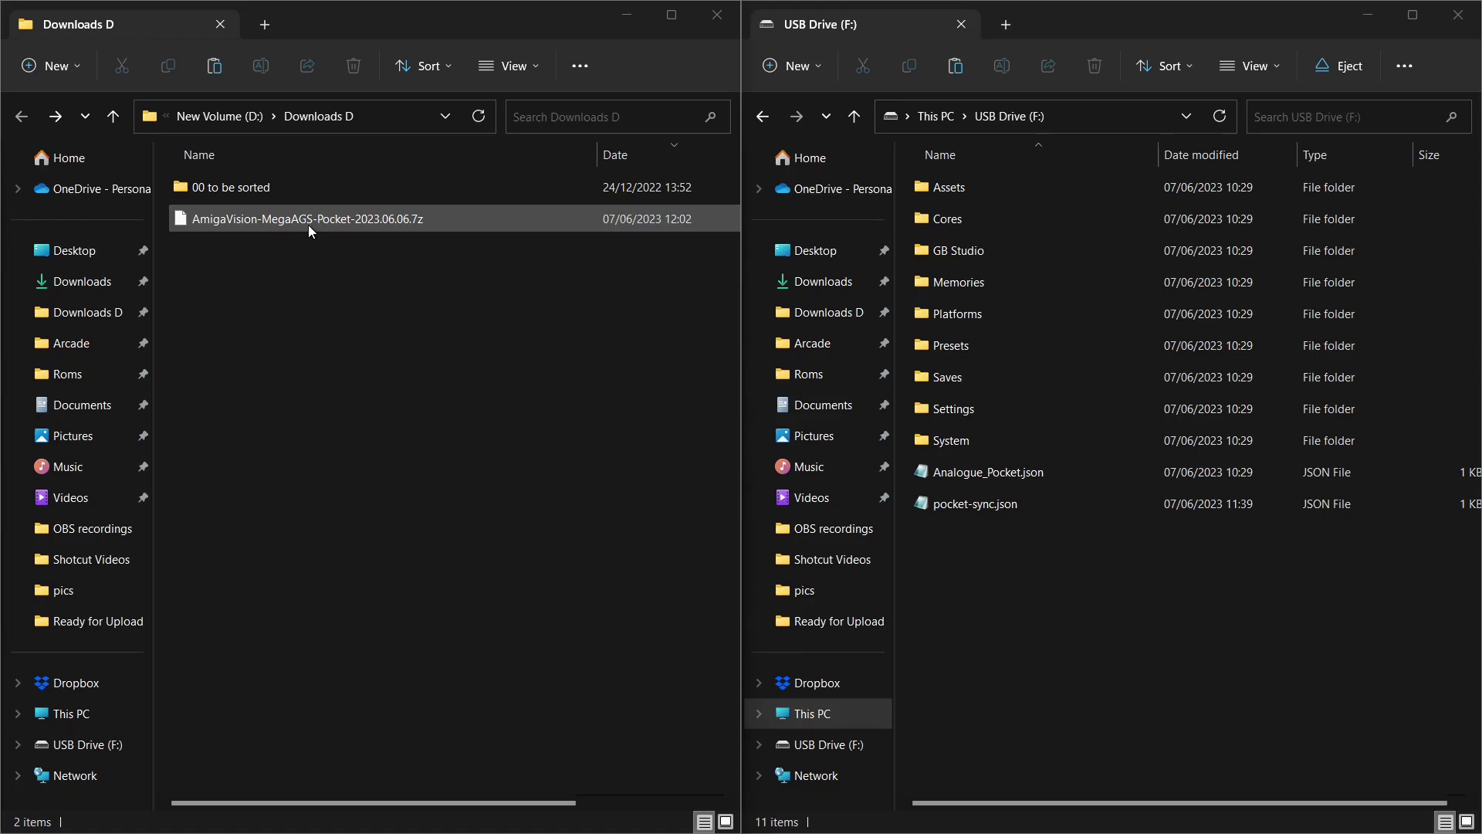
Extract the .7z with 7-Zip into the suggested AmigaVision-MegaAGS-Pocket-2023.06.06 folder
{"action": "right_click", "coordinate": [396, 220]}
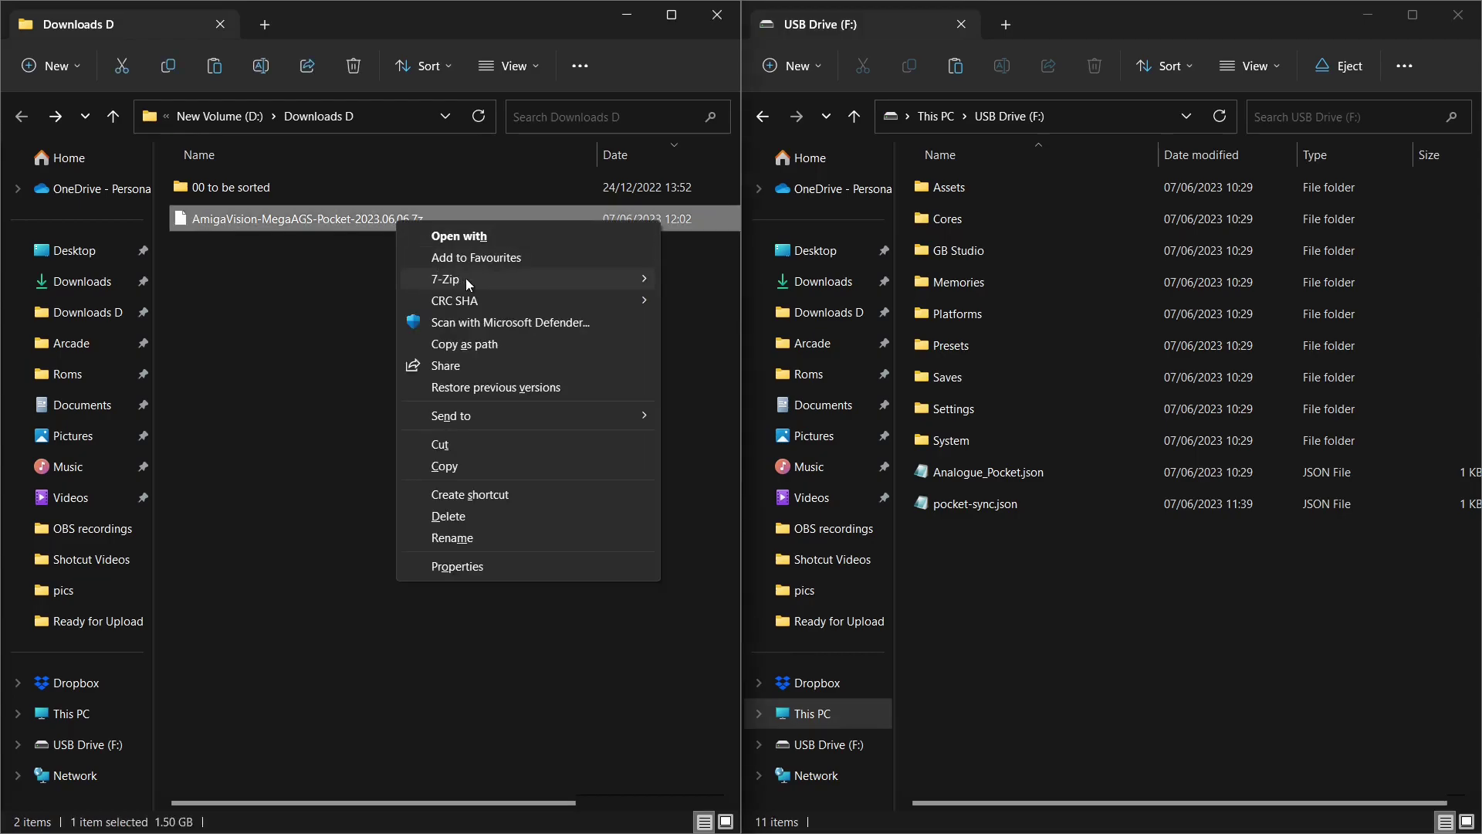
{"action": "mouse_move", "coordinate": [544, 276]}
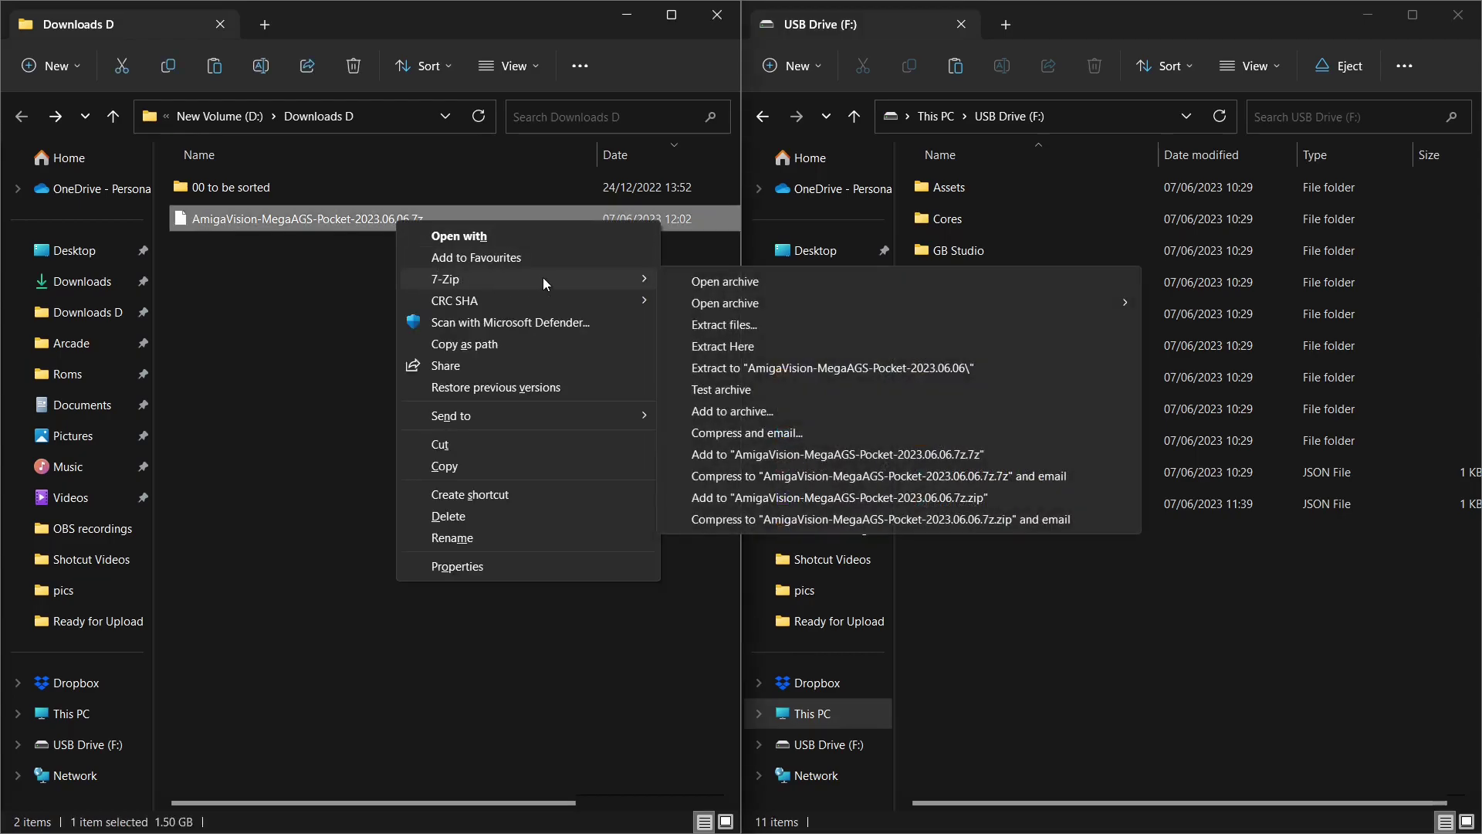
{"action": "left_click", "coordinate": [756, 325]}
{"action": "left_click", "coordinate": [752, 544]}
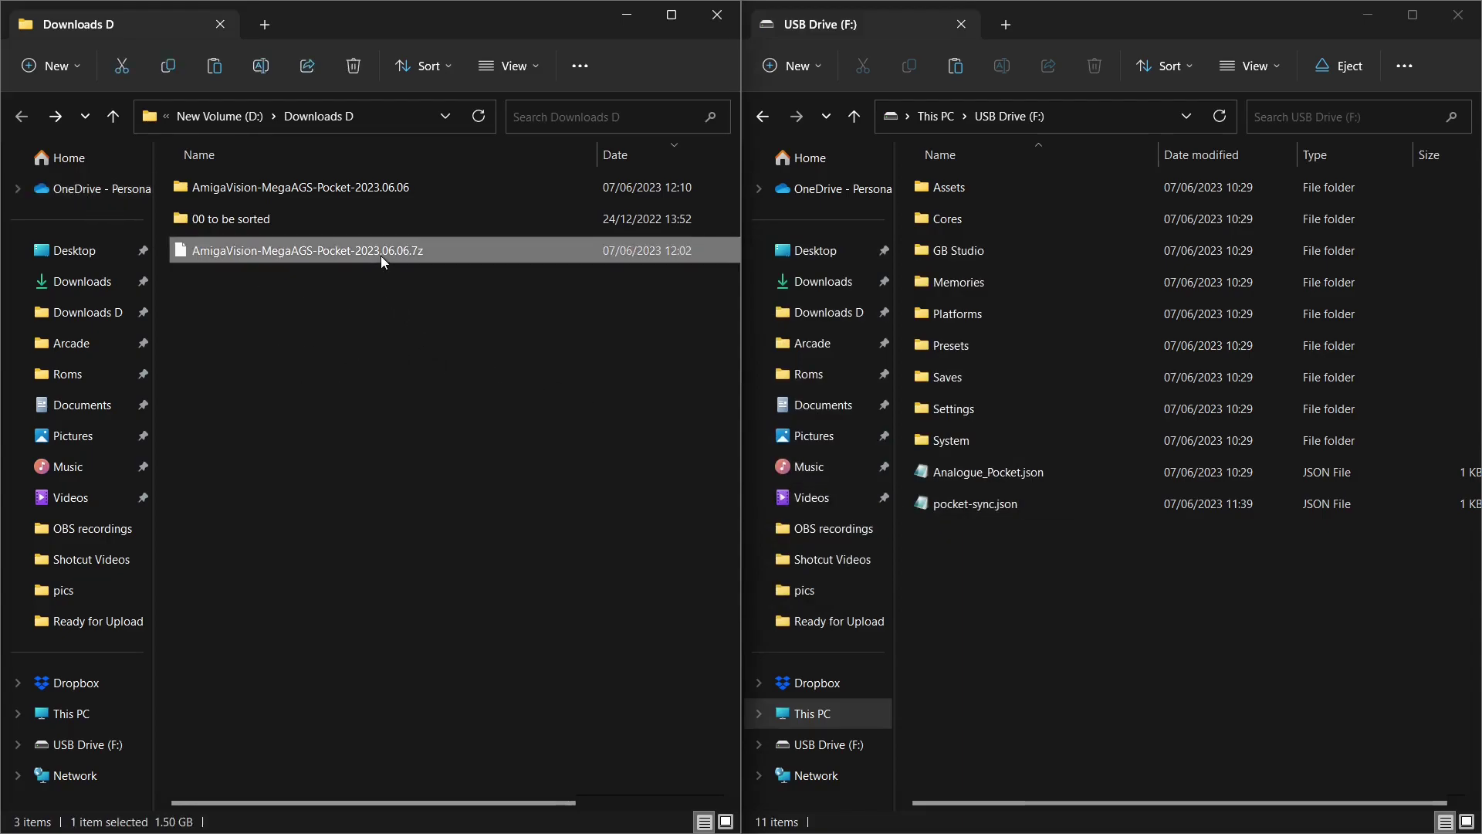
Delete the .7z archive, open the extracted MegaAGS-Pocket-v2023.06.06 folder and the USB drive's Assets folder
{"action": "key", "text": "Delete"}
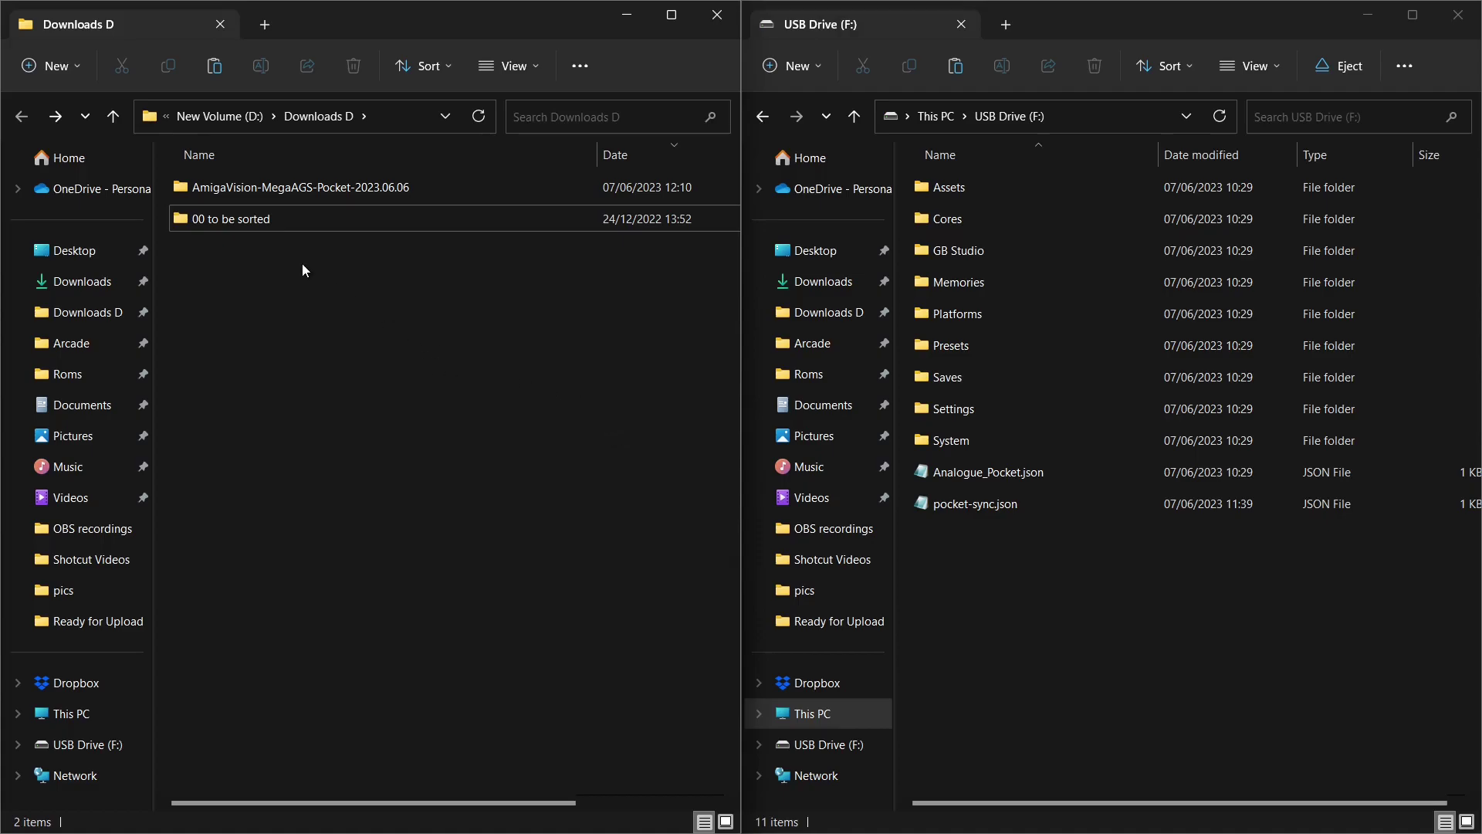
{"action": "double_click", "coordinate": [326, 187]}
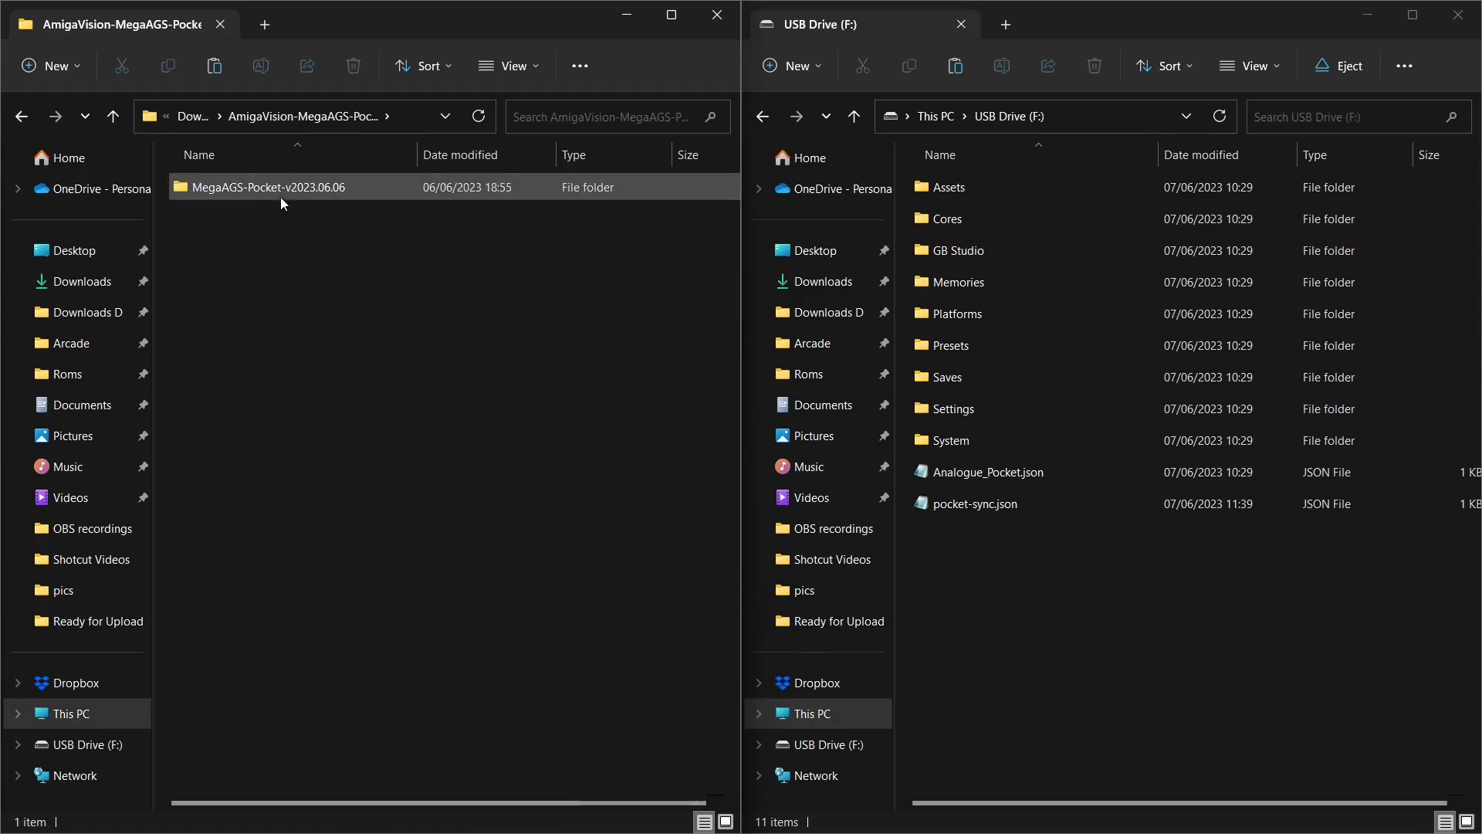
{"action": "left_click", "coordinate": [21, 116]}
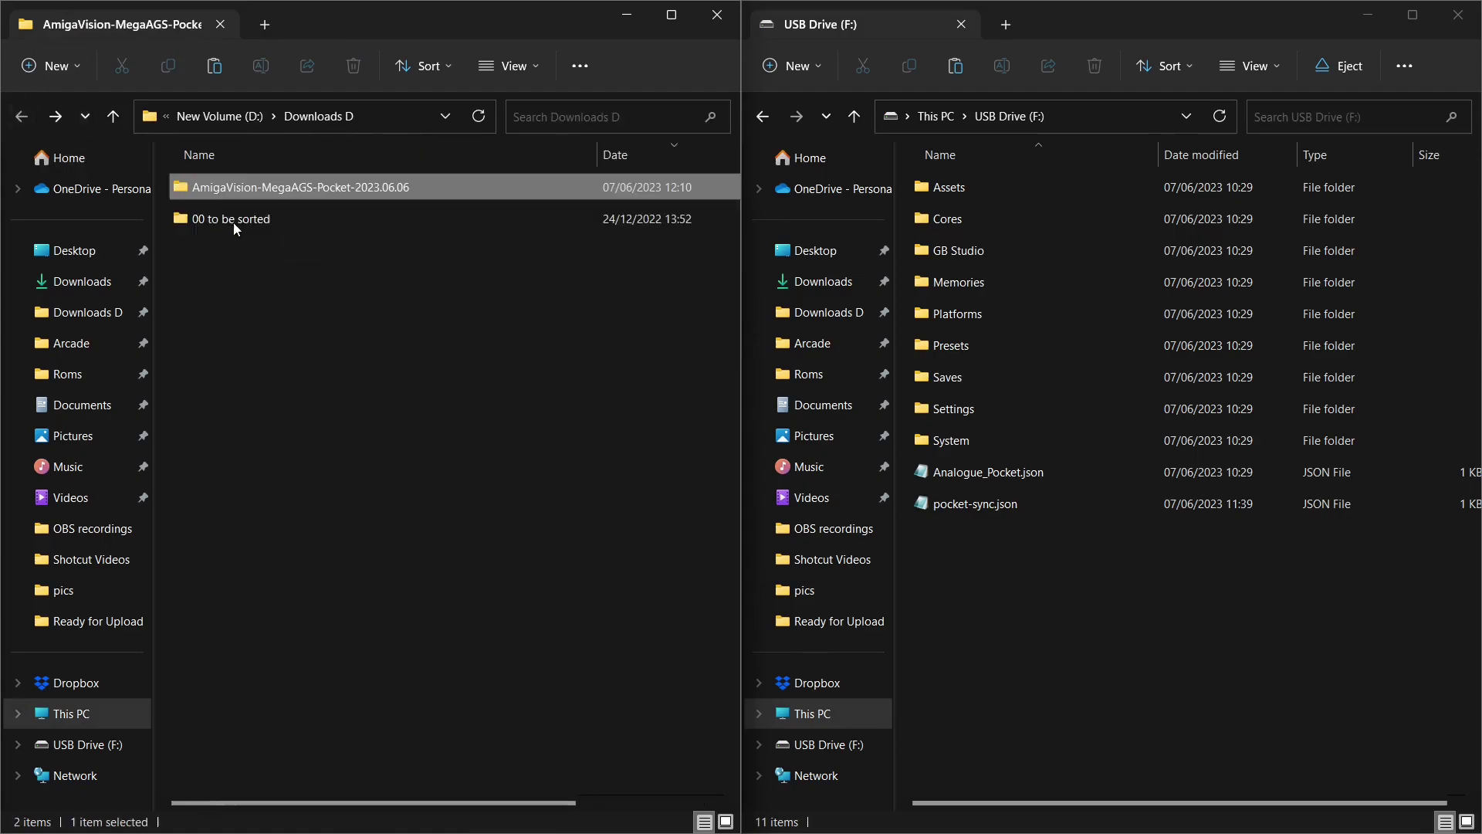
{"action": "double_click", "coordinate": [293, 188]}
{"action": "double_click", "coordinate": [298, 189]}
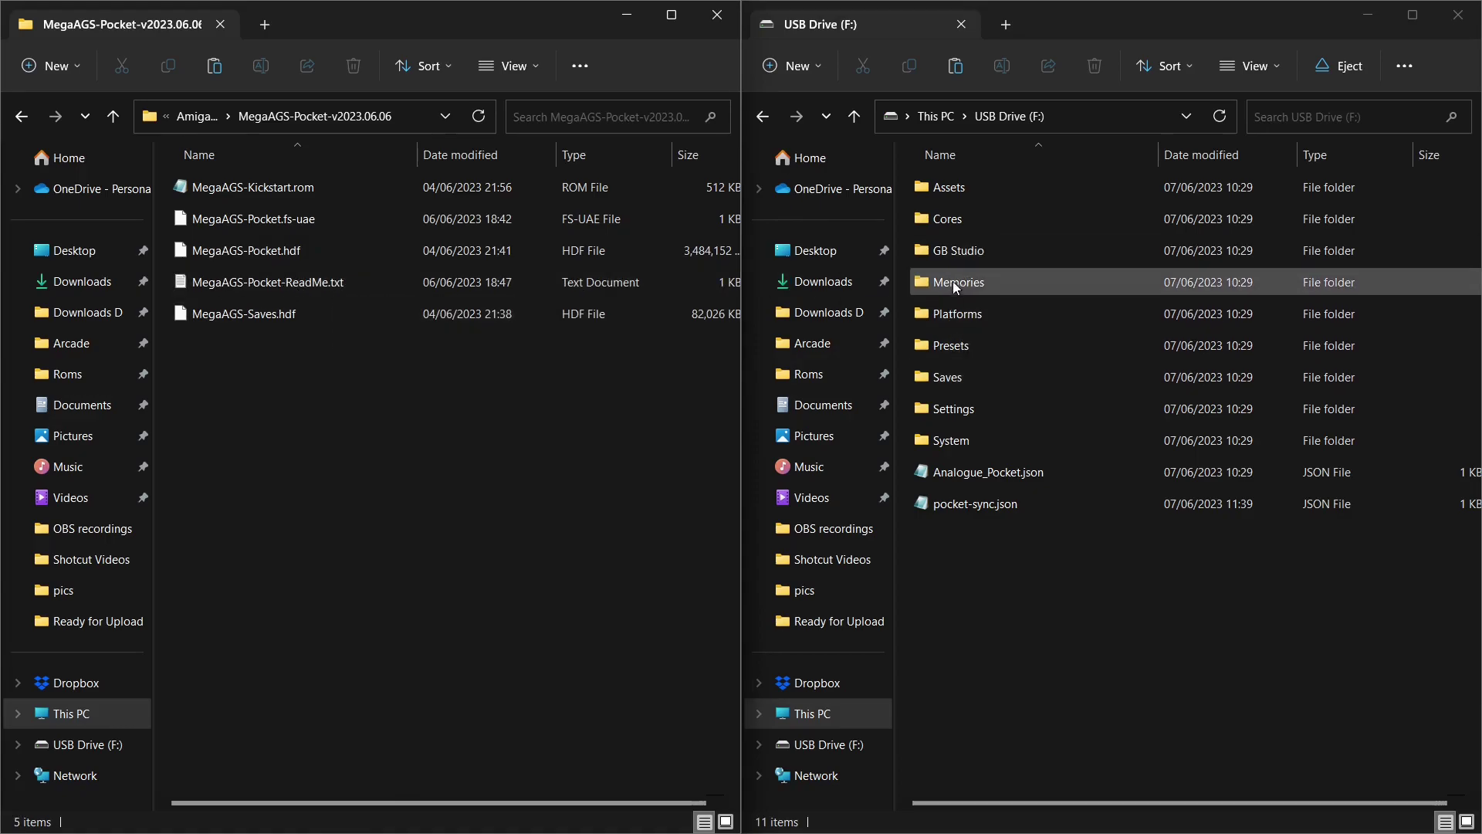
{"action": "double_click", "coordinate": [951, 191]}
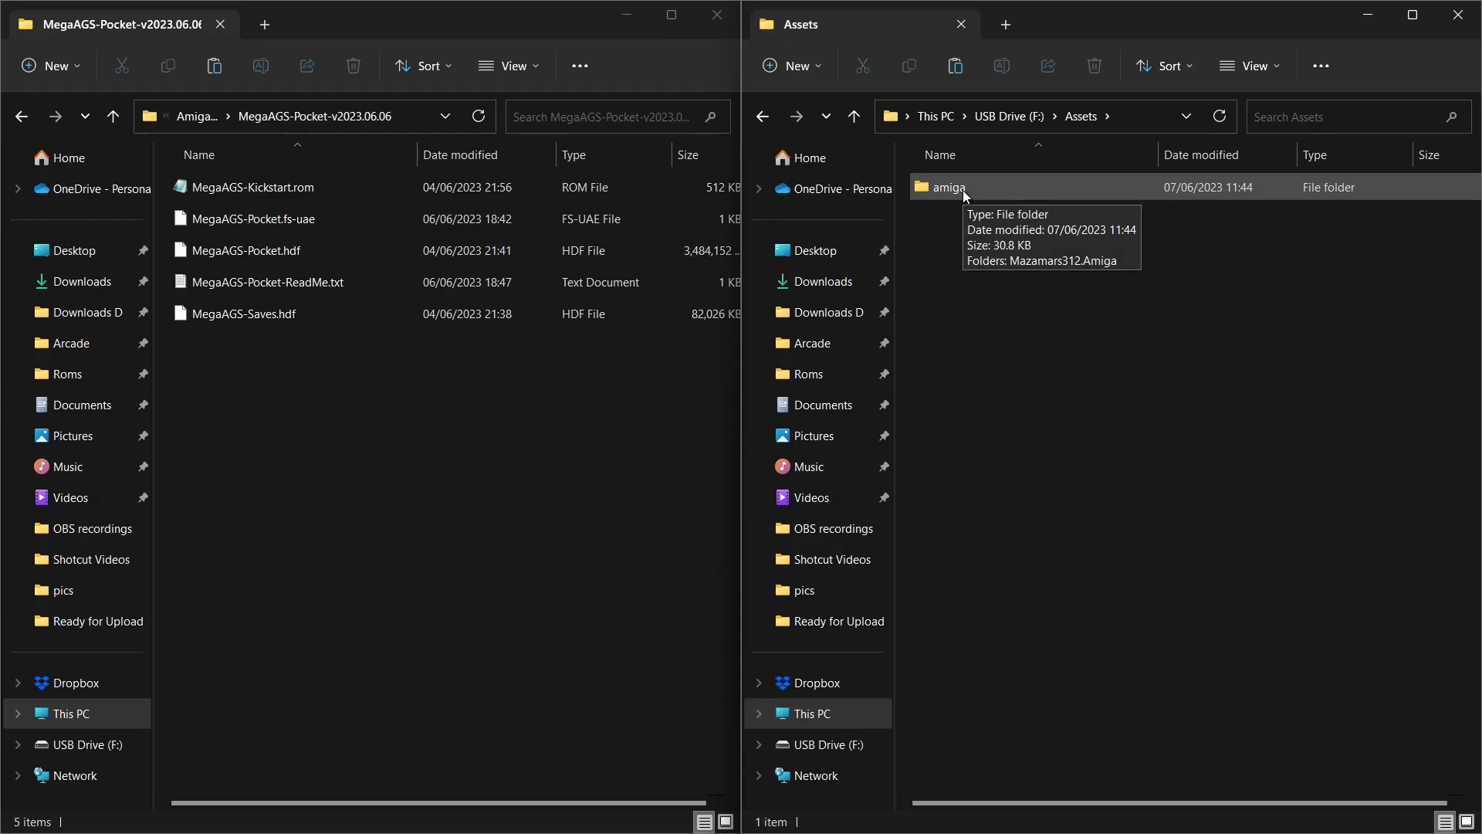
Open the amiga folder on USB Drive (F:) and add a new folder named 'common' inside it
{"action": "double_click", "coordinate": [960, 190]}
{"action": "right_click", "coordinate": [978, 313]}
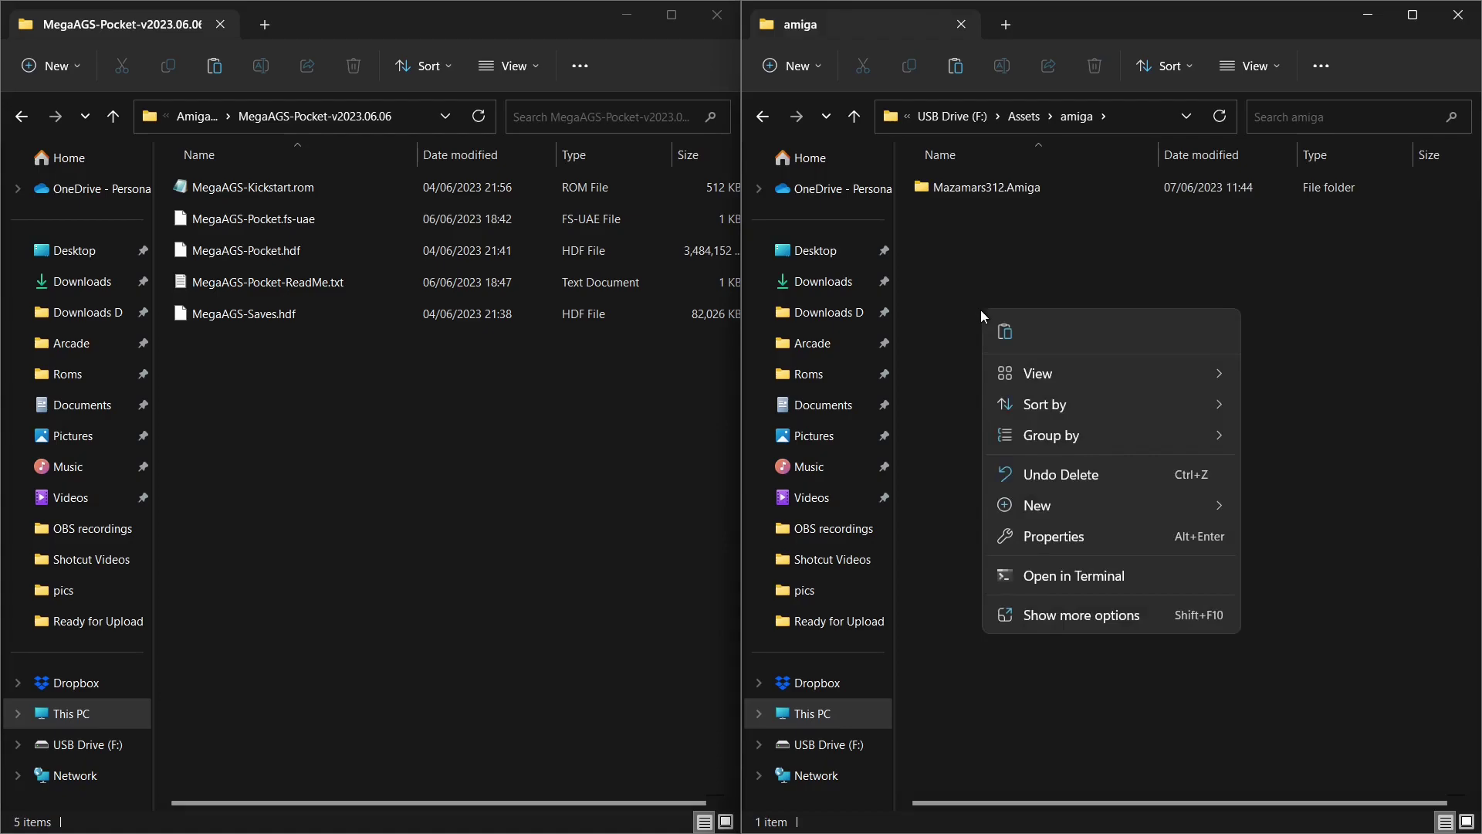
{"action": "mouse_move", "coordinate": [1113, 506]}
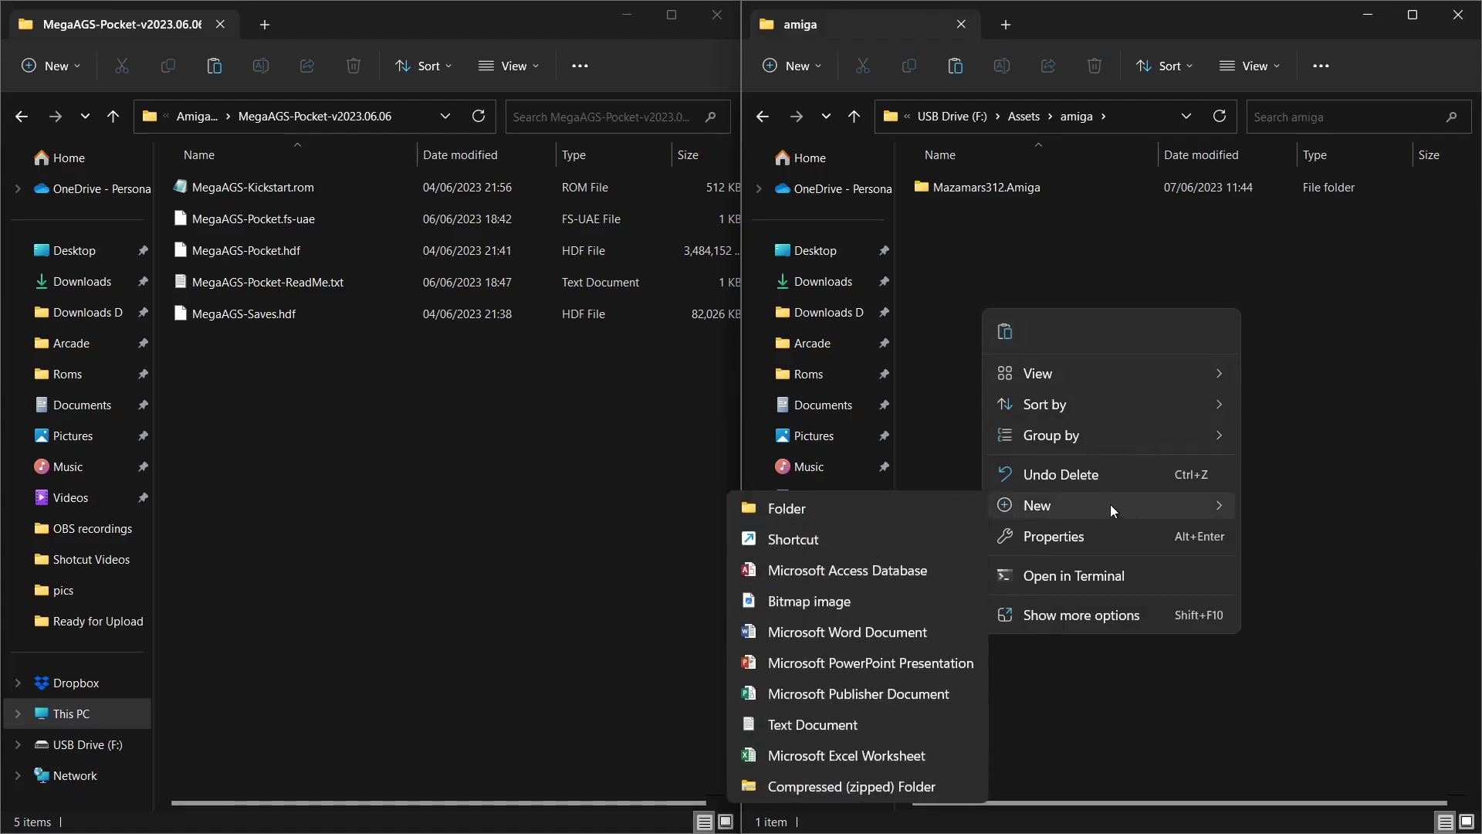
{"action": "left_click", "coordinate": [939, 504]}
{"action": "type", "text": "common"}
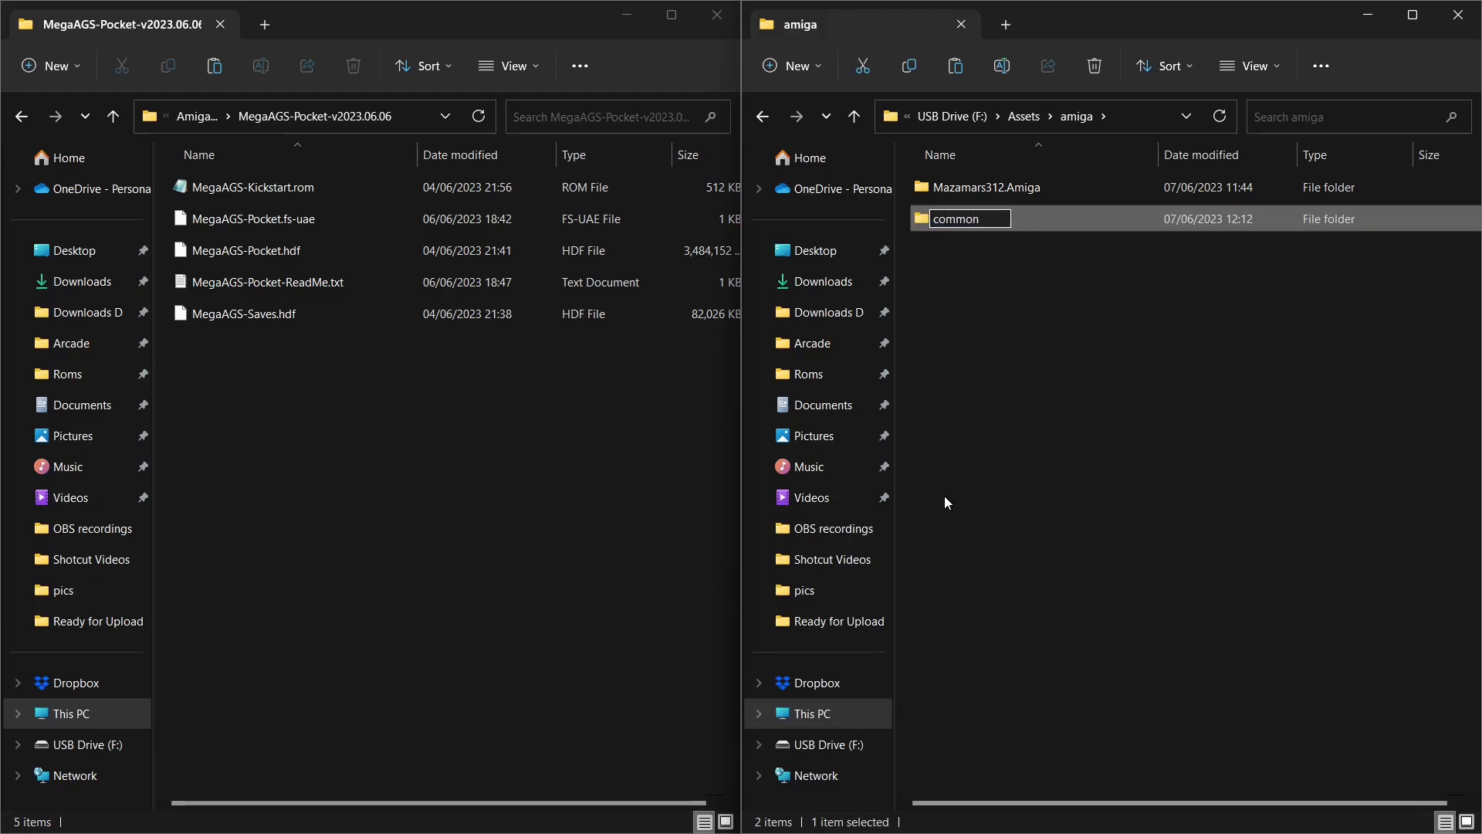
{"action": "left_click", "coordinate": [1026, 403]}
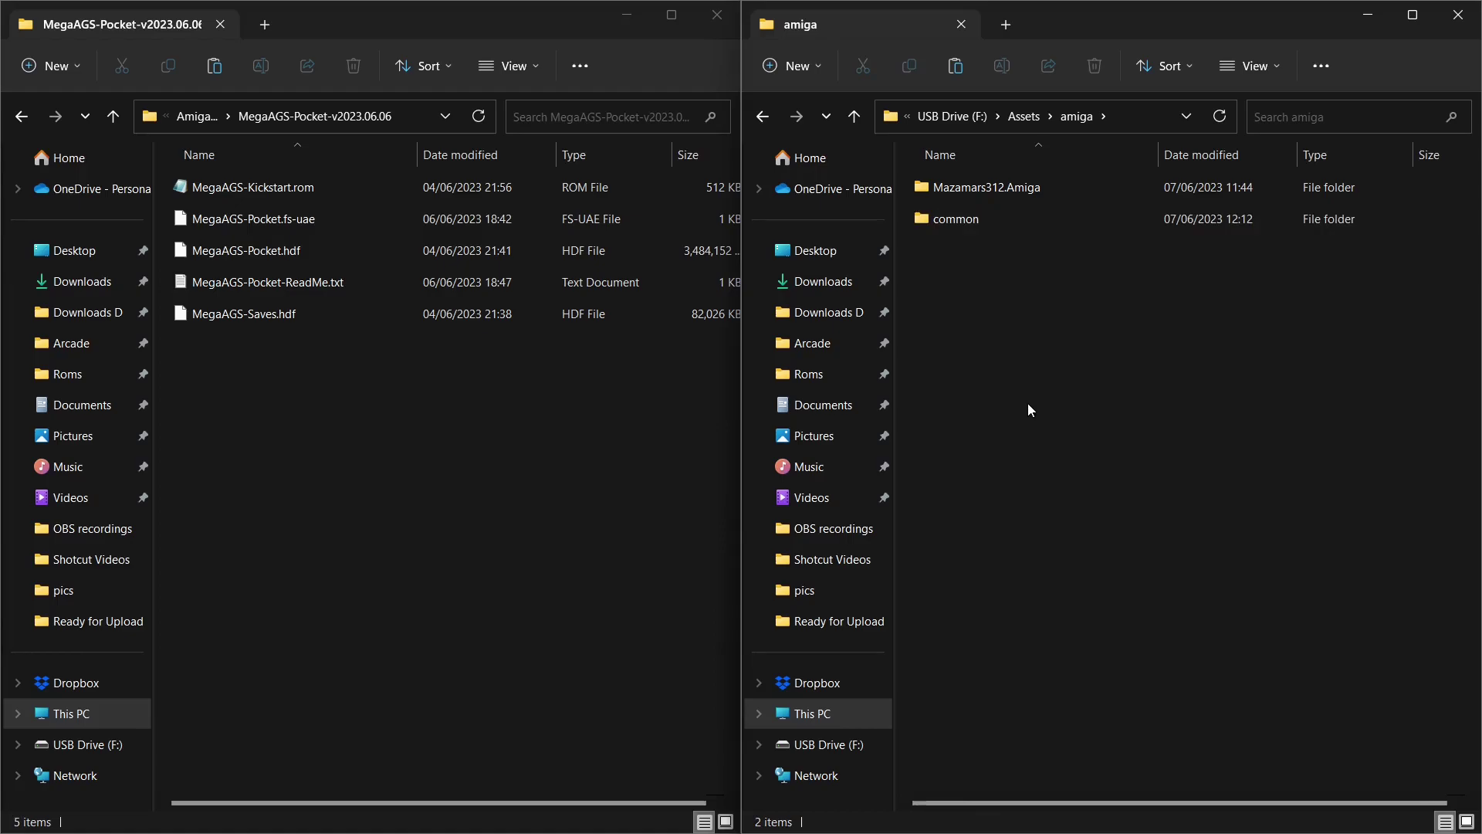
Drag the five MegaAGS-Pocket files into the USB drive's common folder and watch the copy progress
{"action": "left_click_drag", "start_coordinate": [359, 373], "coordinate": [926, 224]}
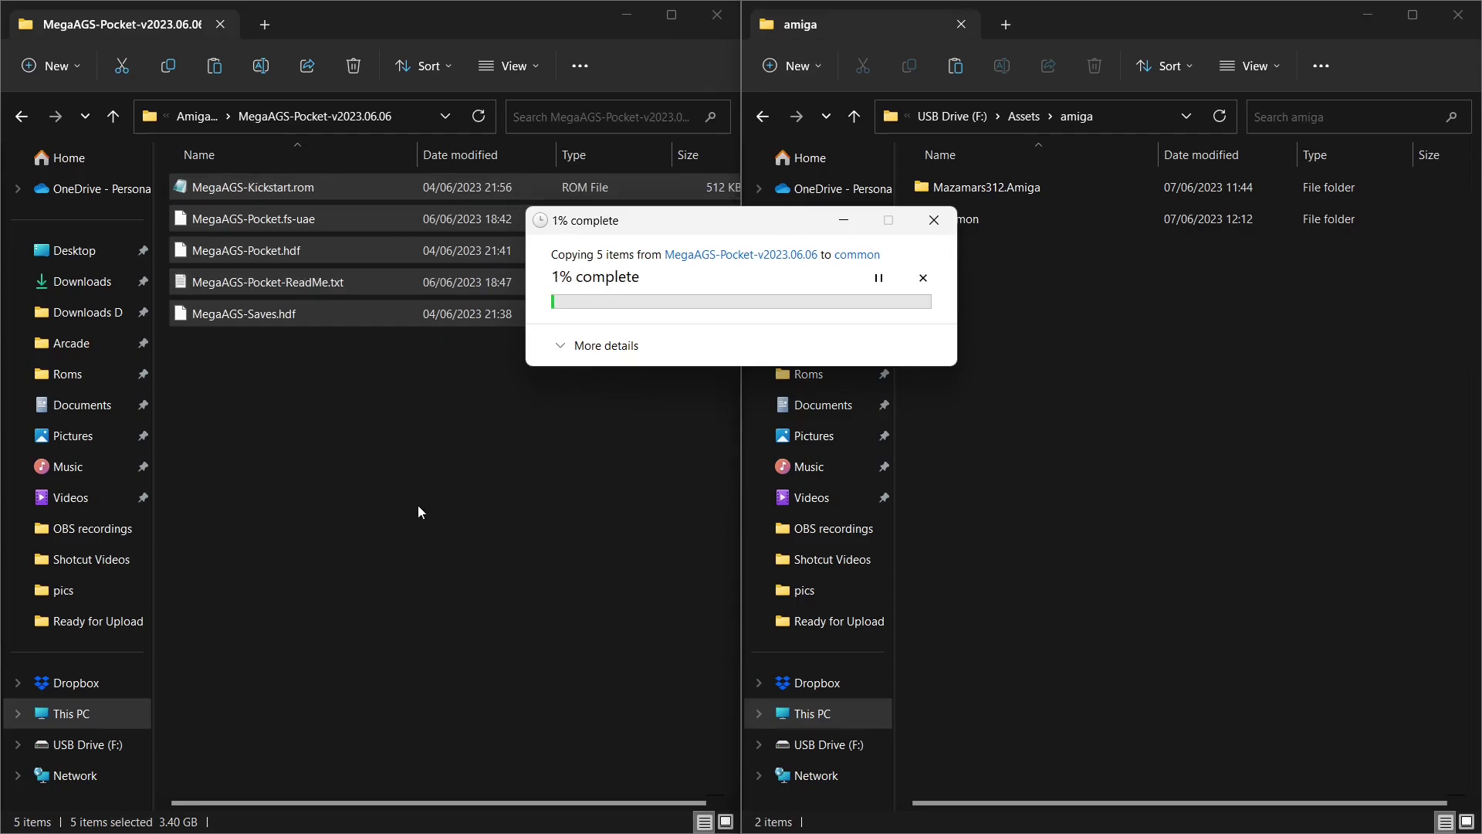
{"action": "left_click", "coordinate": [316, 252]}
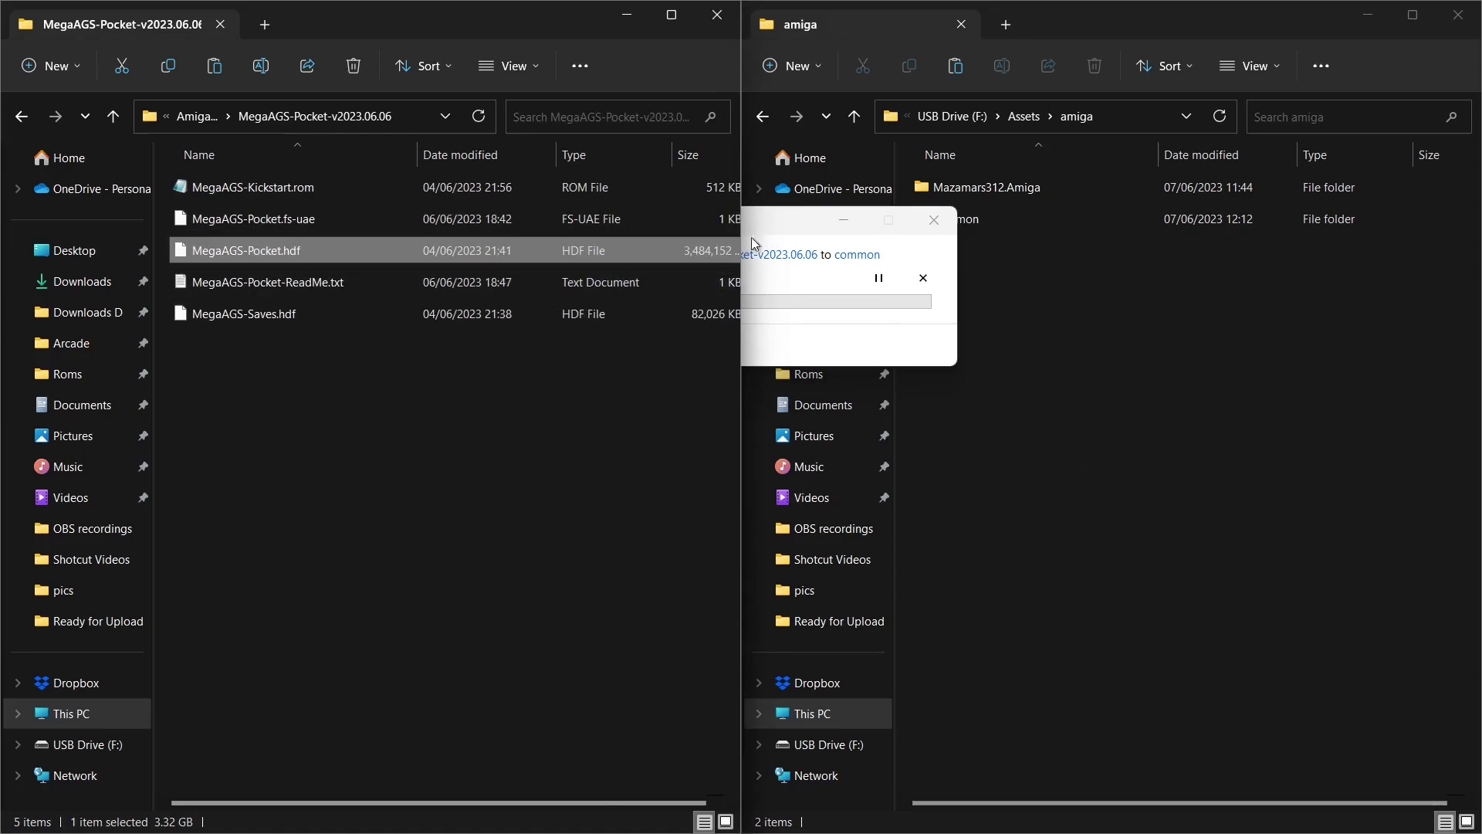
{"action": "left_click", "coordinate": [767, 220]}
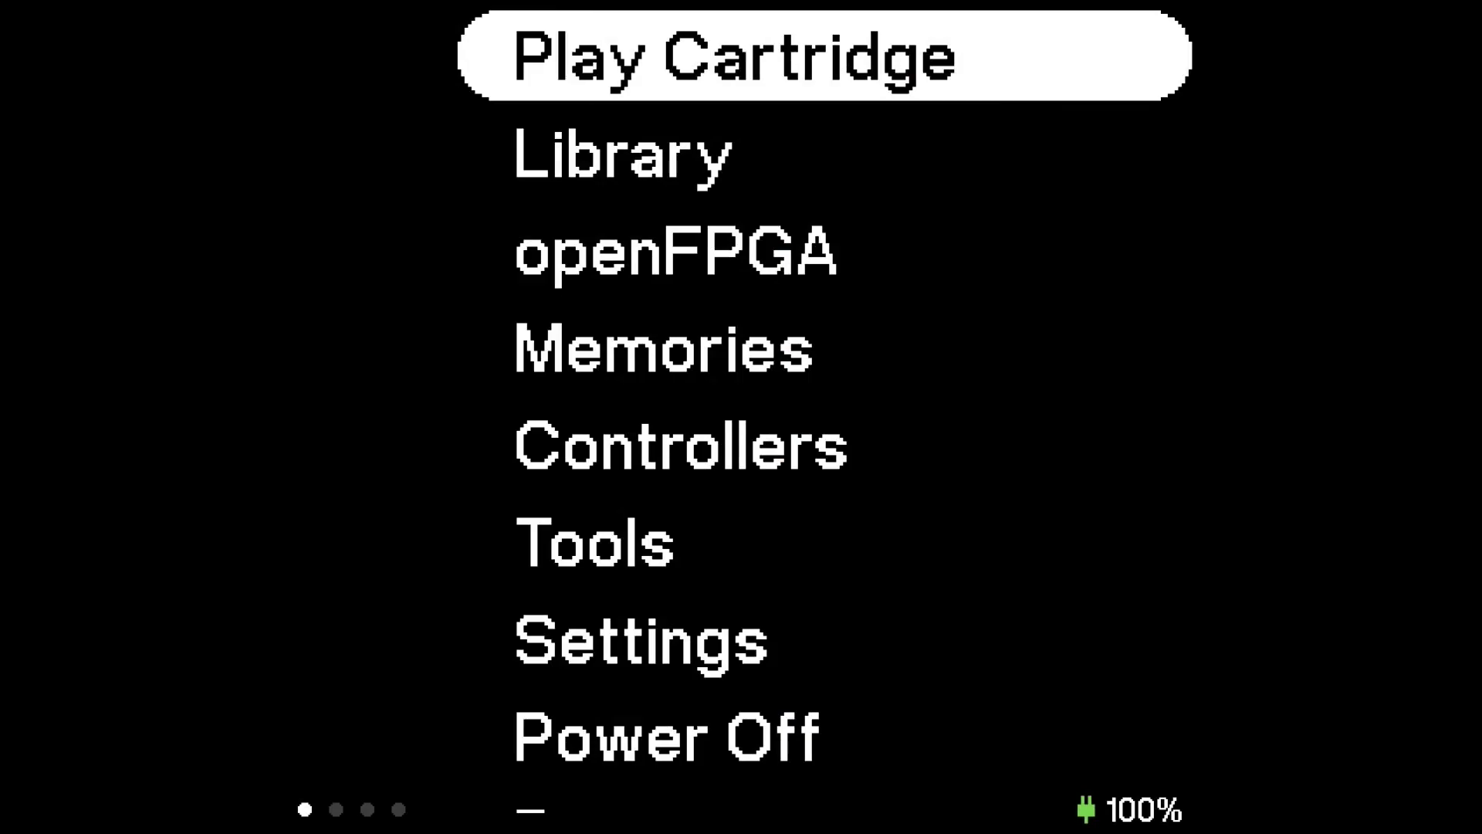
Choose openFPGA on the Pocket's main menu to list the available cores
{"action": "key", "text": "Down"}
{"action": "key", "text": "Down"}
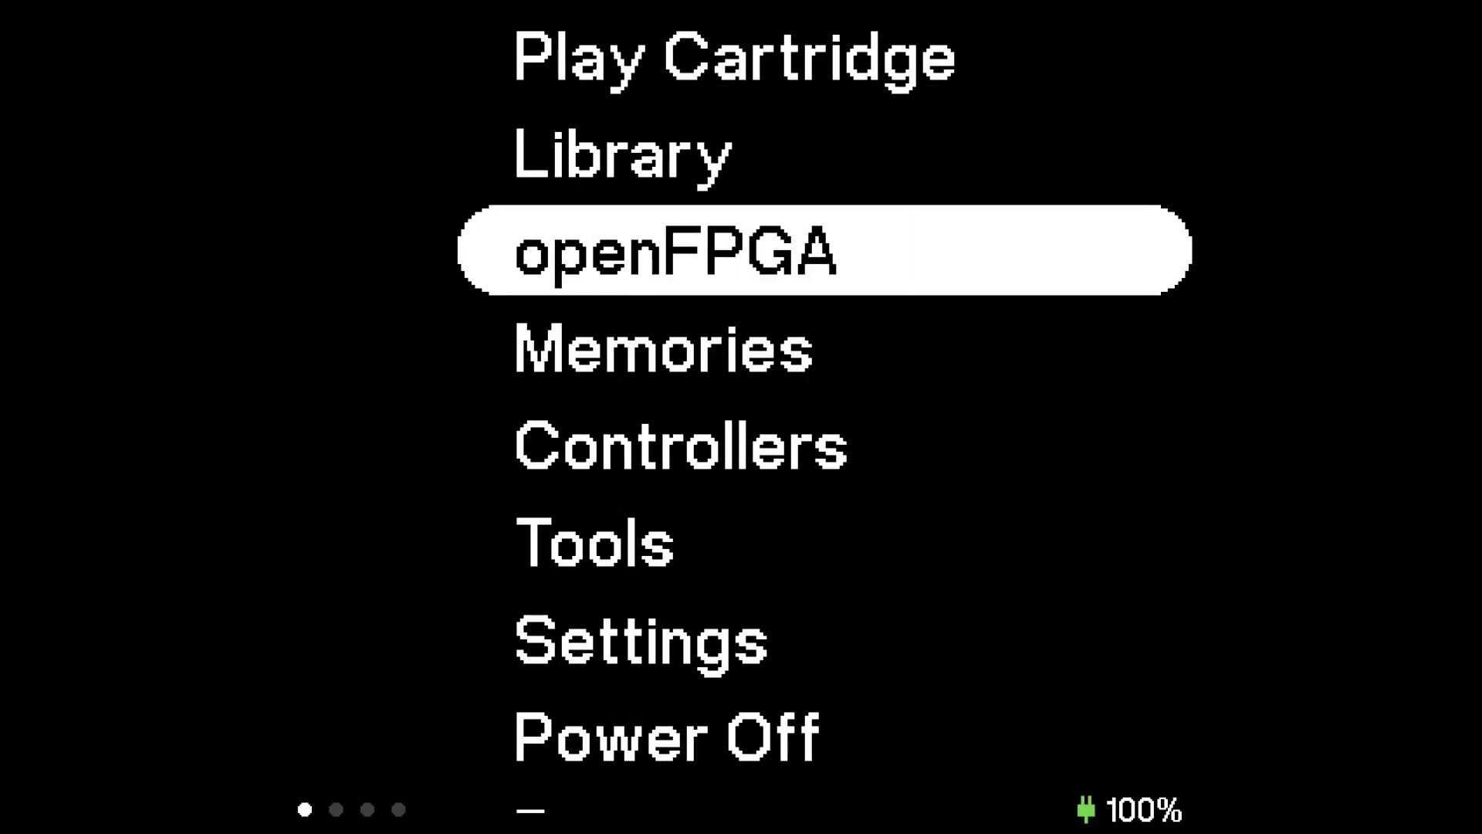
{"action": "key", "text": "Return"}
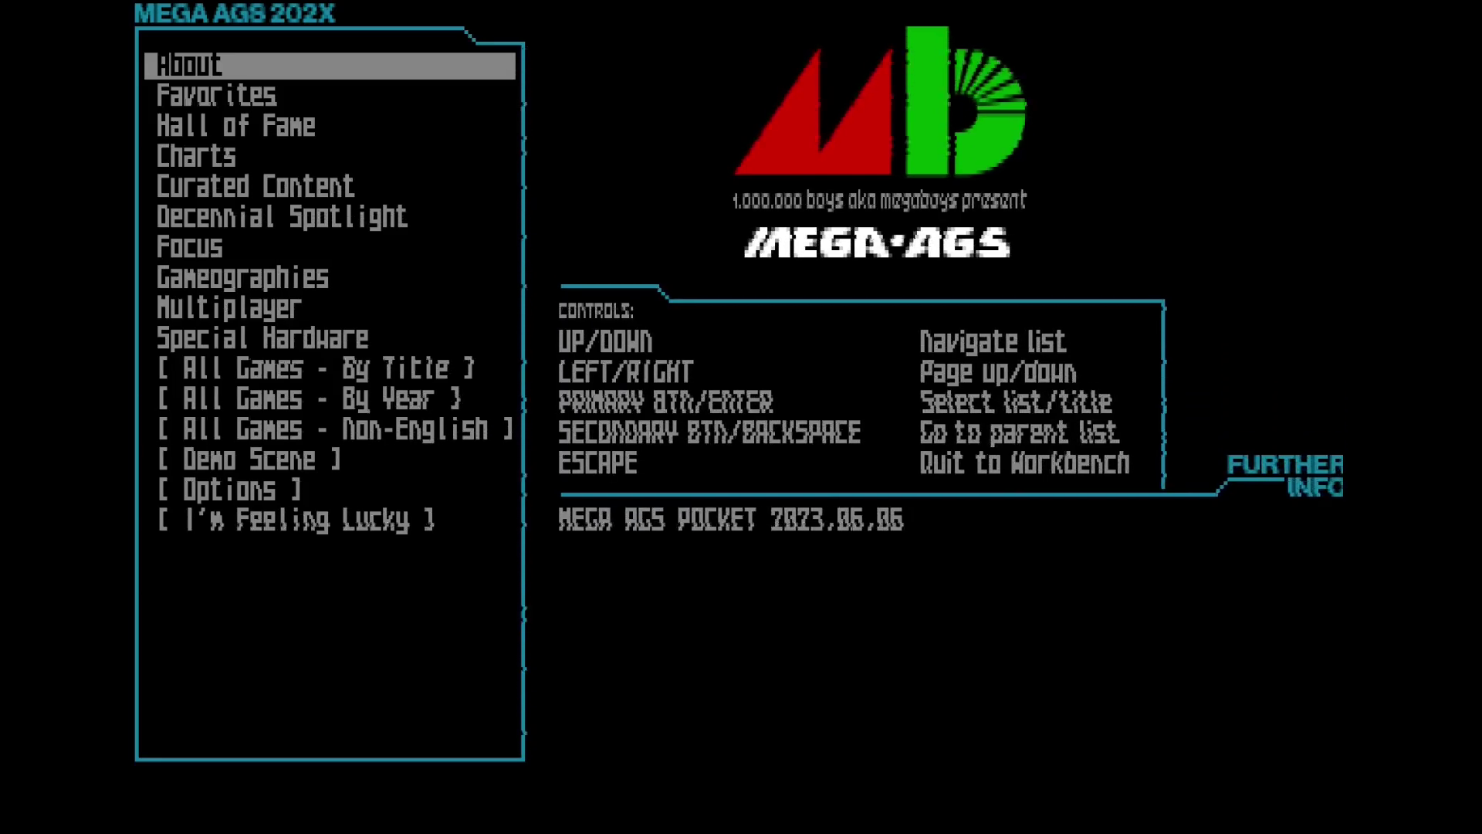
Go into Hall of Fame > Platform and highlight Rod-Land below Arabian Nights
{"action": "key", "text": "Down"}
{"action": "key", "text": "Down"}
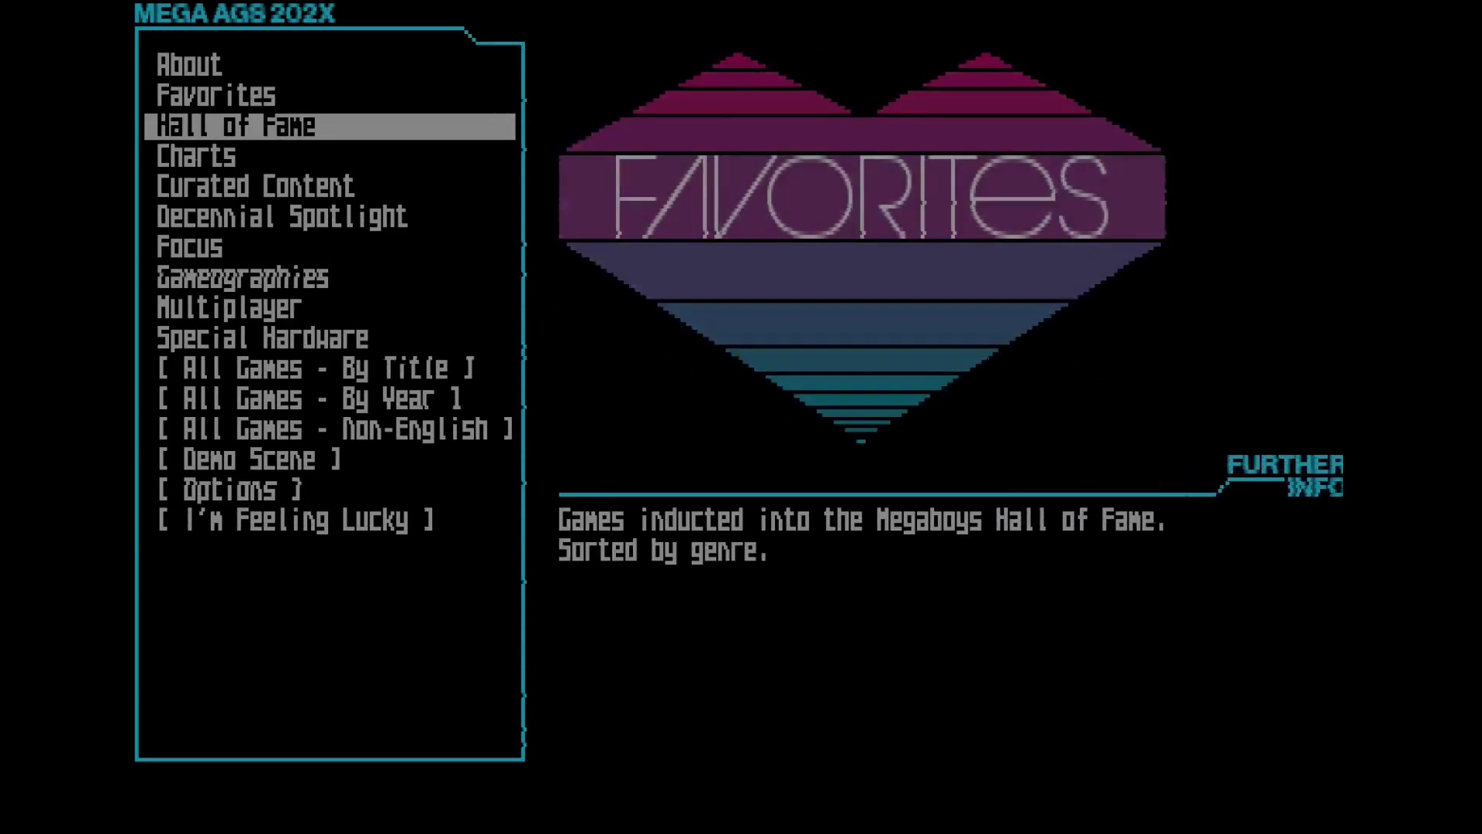
{"action": "key", "text": "Up"}
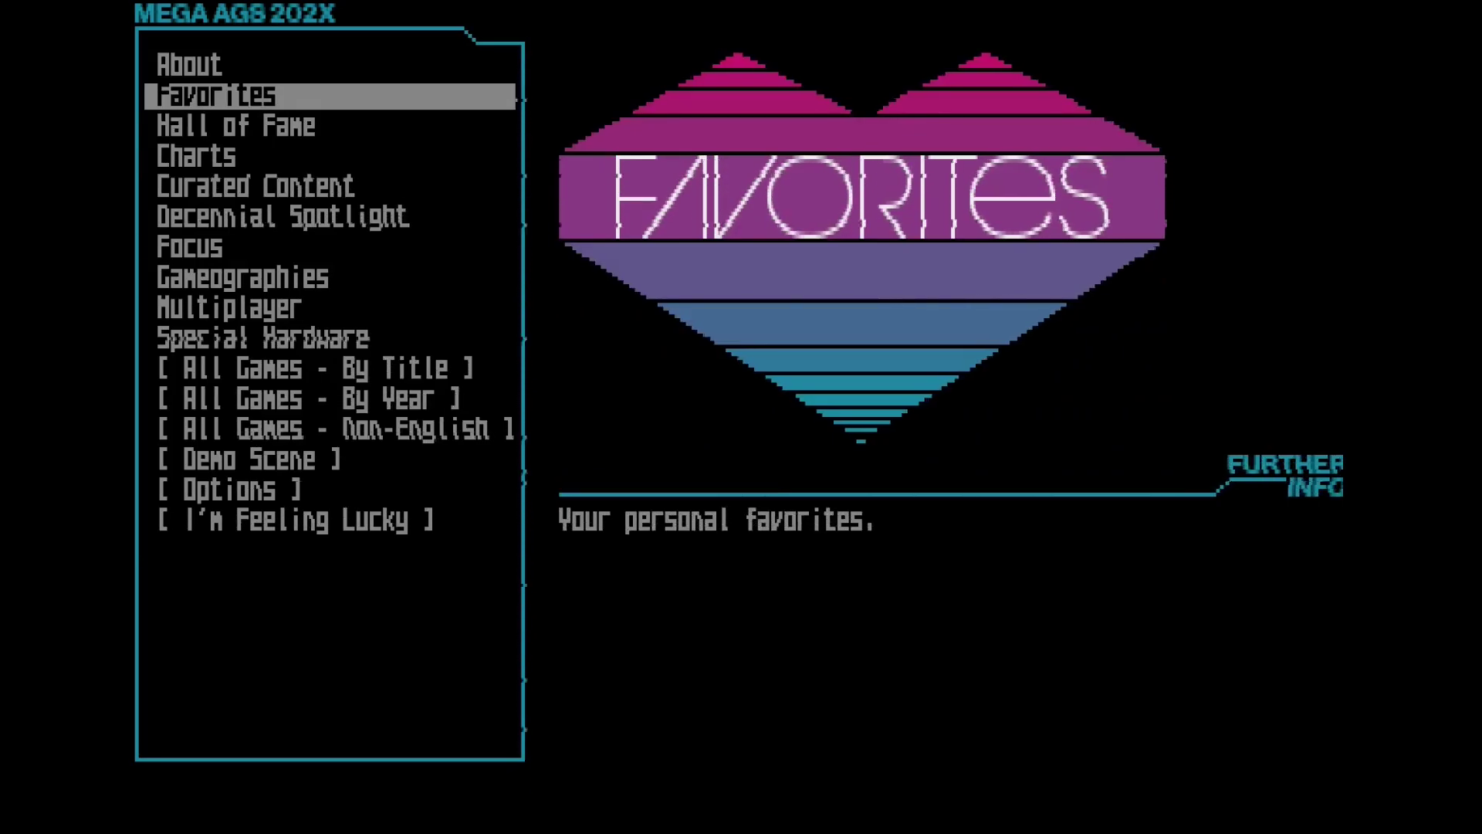
{"action": "key", "text": "Down"}
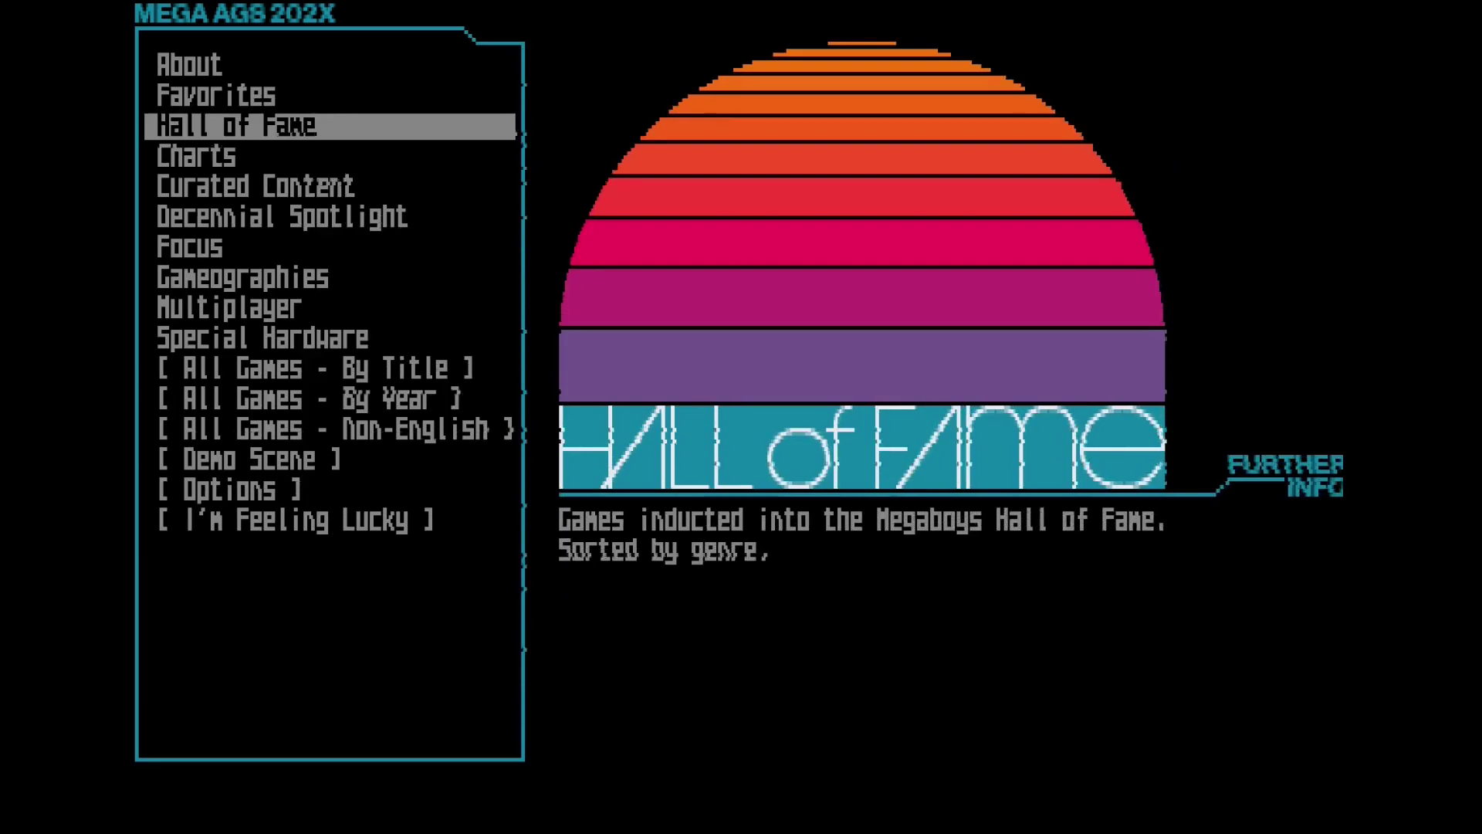
{"action": "key", "text": "Return"}
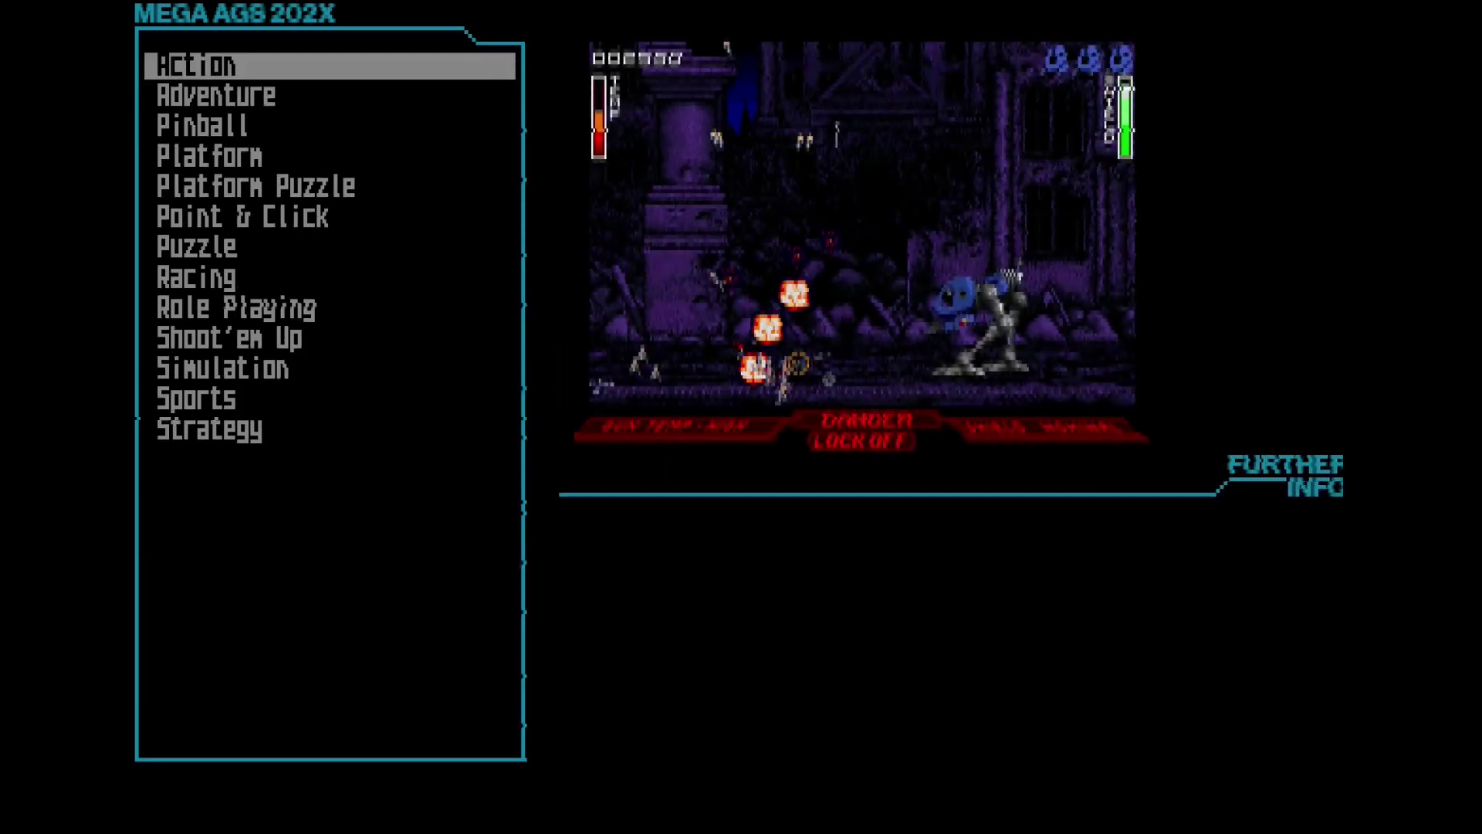
{"action": "key", "text": "Down"}
{"action": "key", "text": "Down"}
{"action": "key", "text": "Down"}
{"action": "key", "text": "Return"}
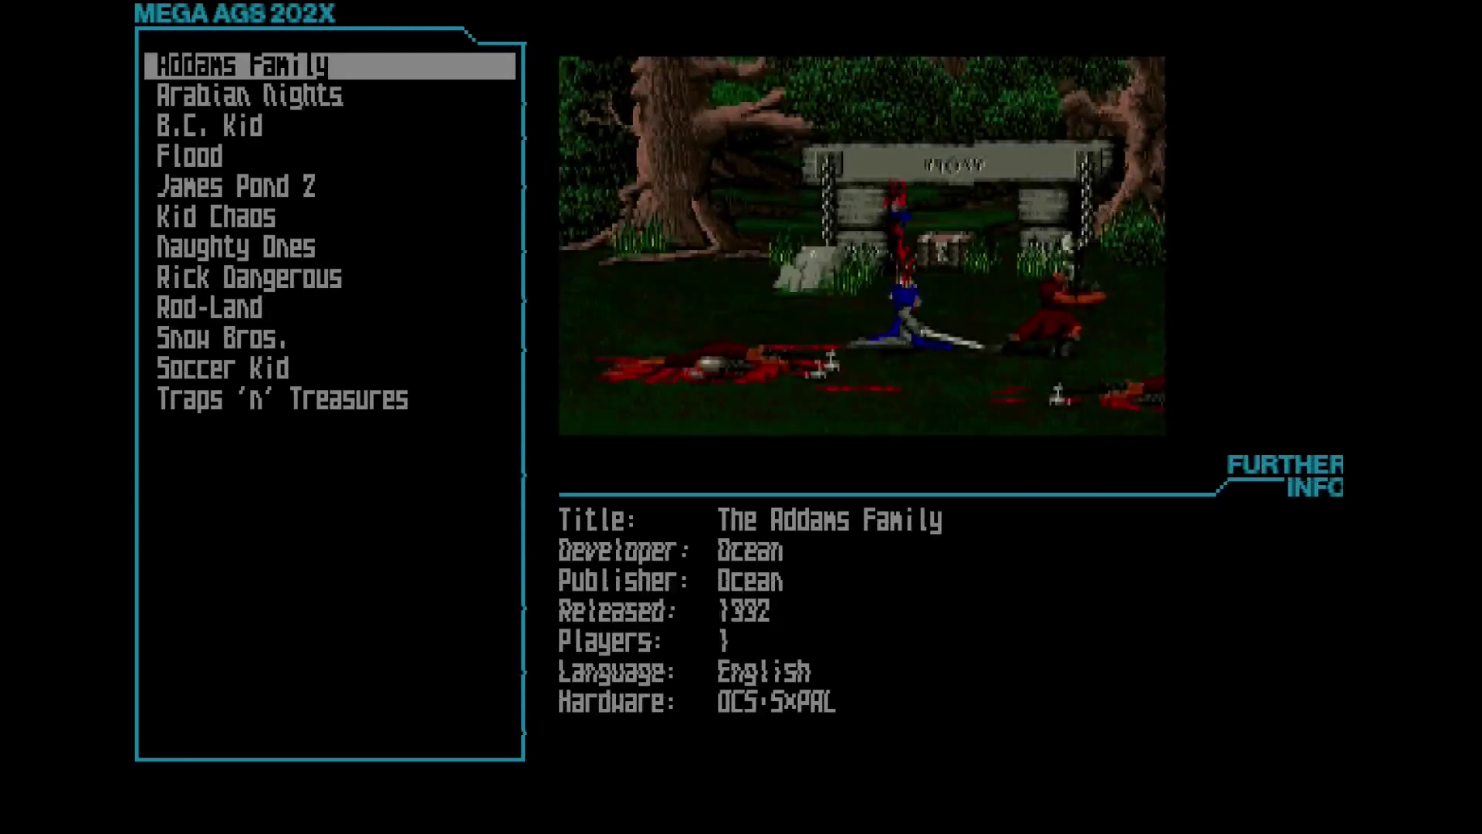
{"action": "key", "text": "Down"}
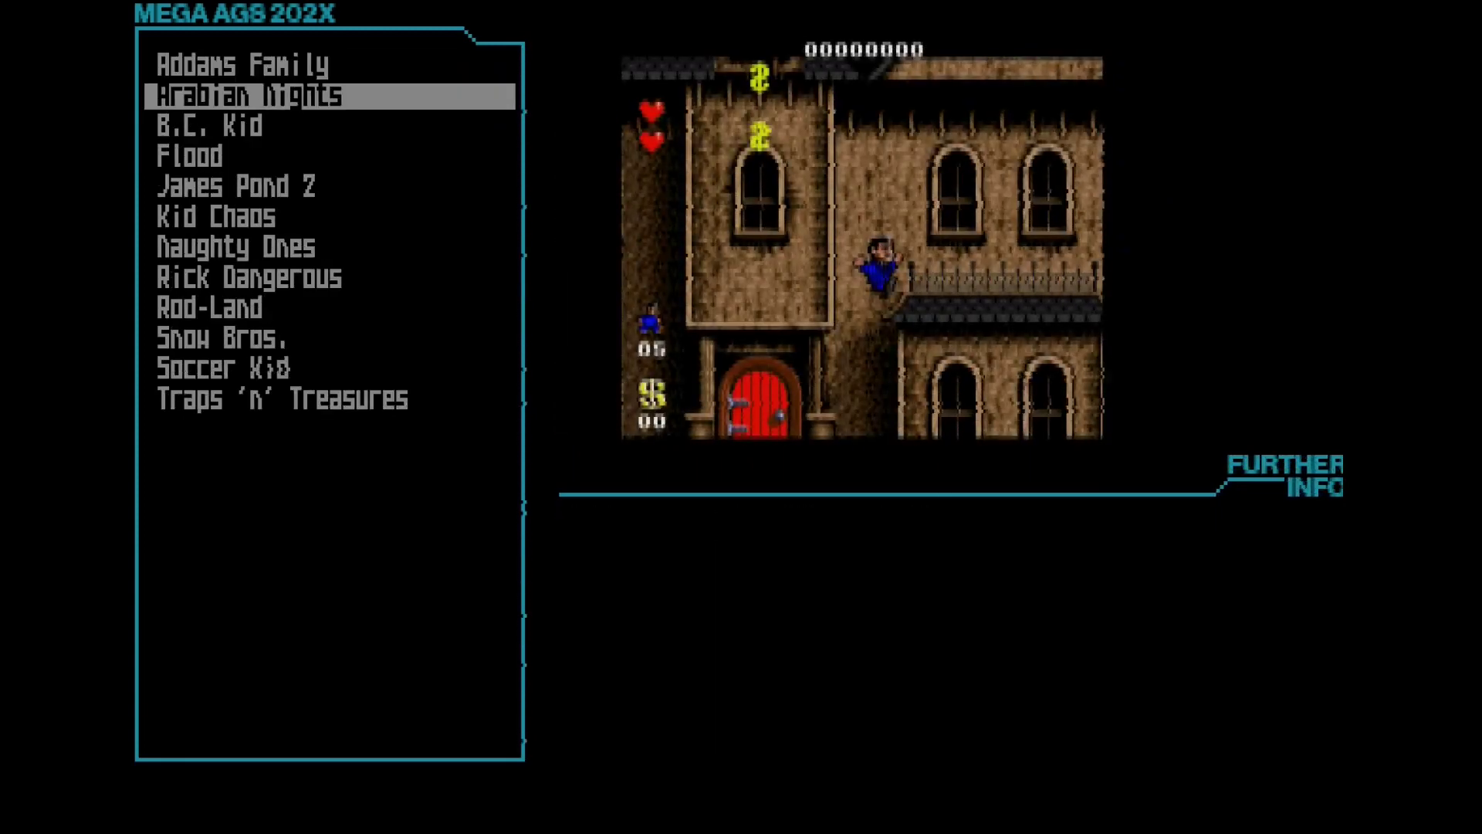
{"action": "key", "text": "Down"}
{"action": "key", "text": "Down"}
{"action": "key", "text": "Down"}
{"action": "key", "text": "Down"}
{"action": "key", "text": "Down"}
{"action": "key", "text": "Down"}
{"action": "key", "text": "Down"}
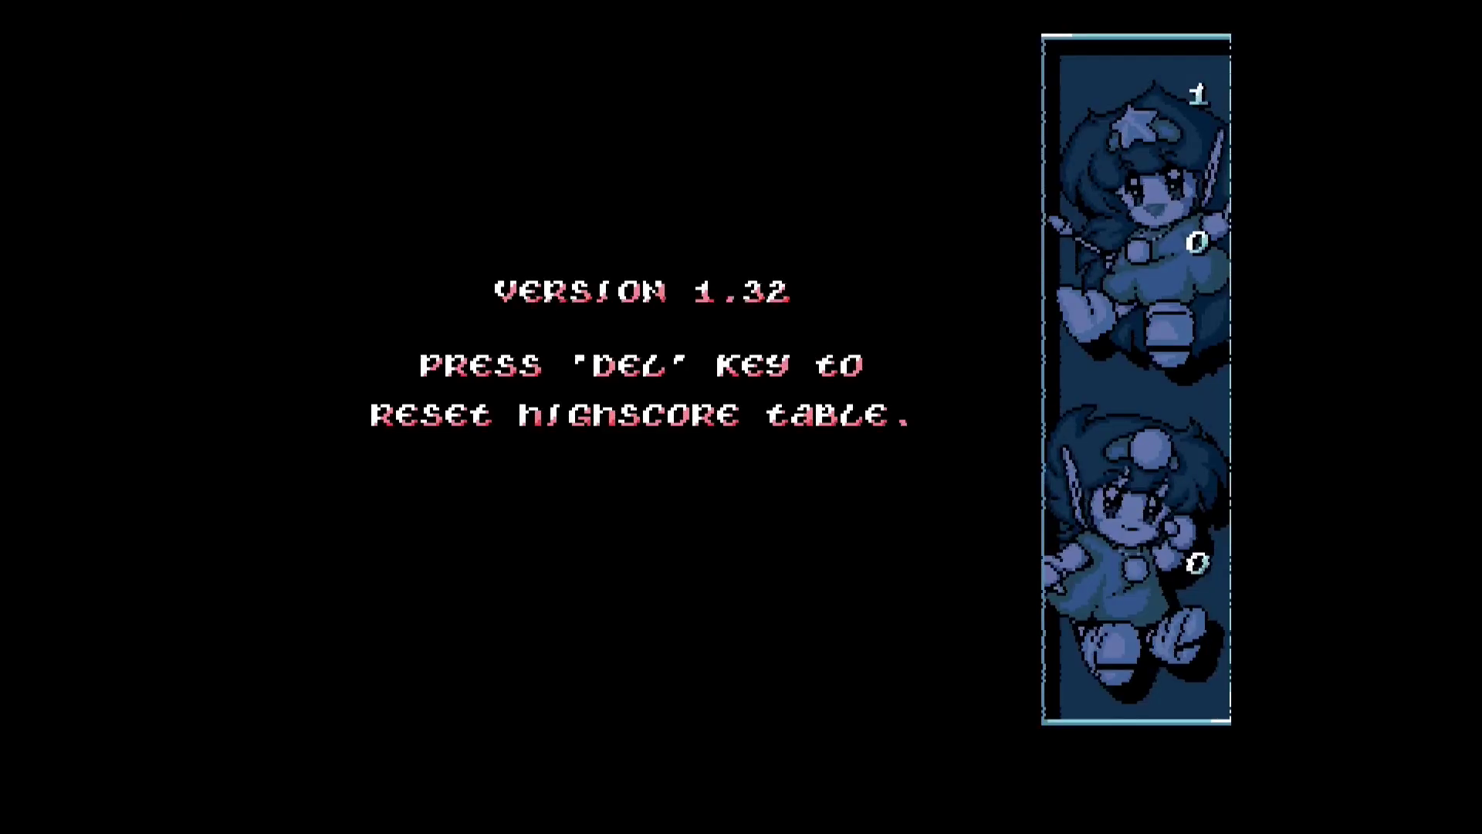
Toggle the on-screen Amiga keyboard off, then grab the watermelon in Rod-Land for 2650 points
{"action": "key", "text": "F11"}
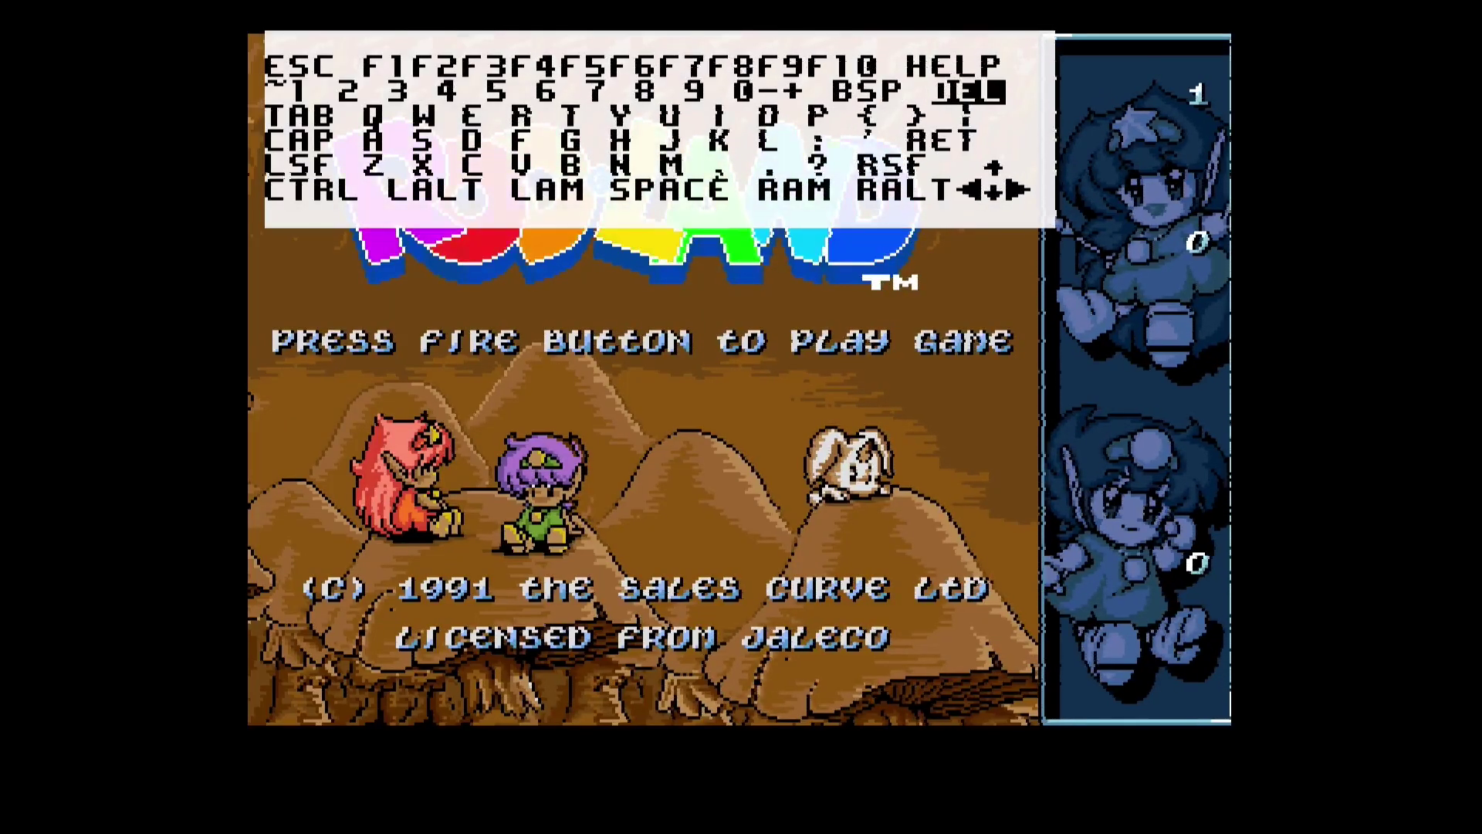
{"action": "key", "text": "F11"}
{"action": "key", "text": "F11"}
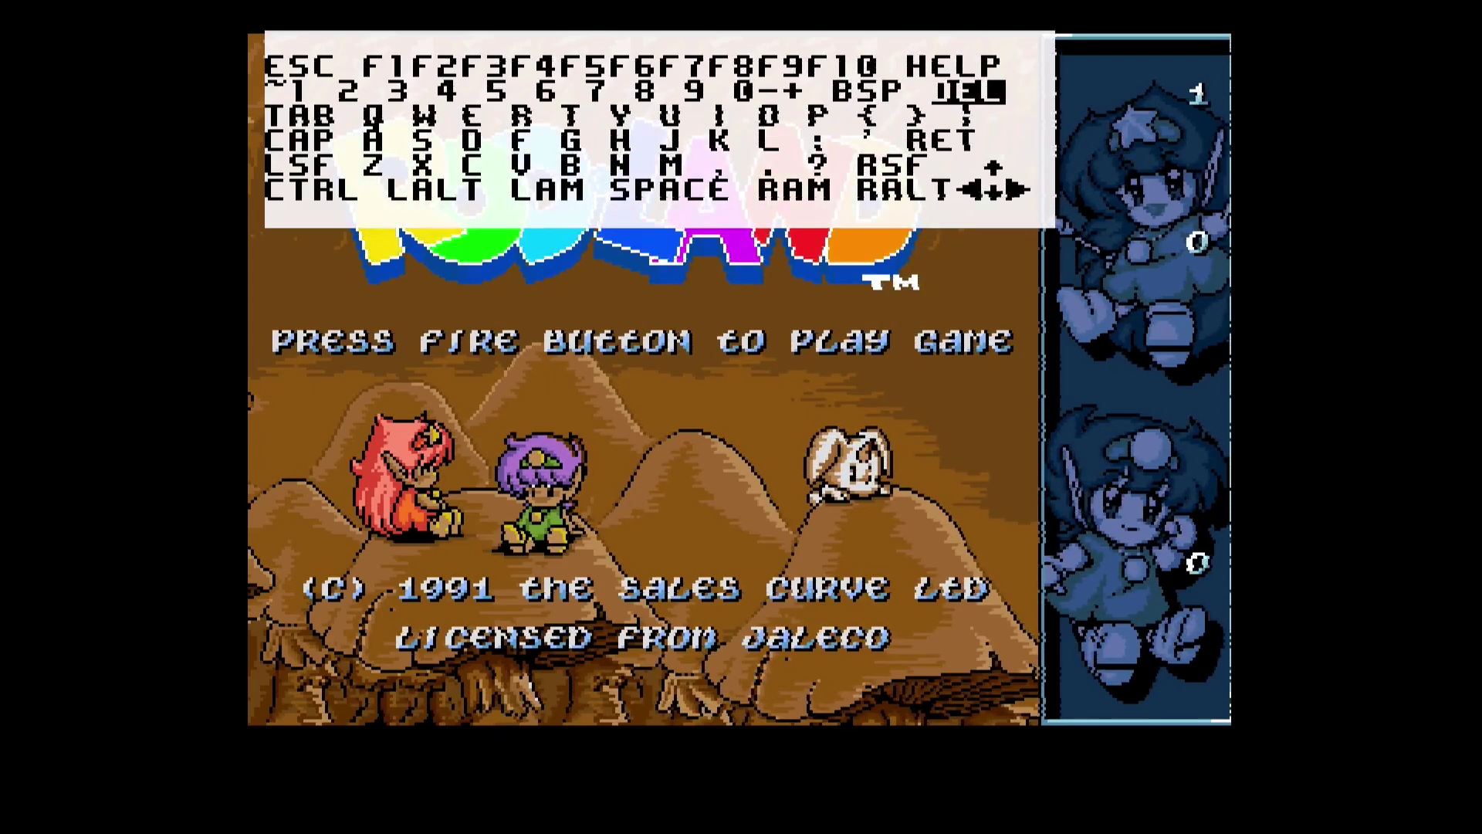
{"action": "key", "text": "F11"}
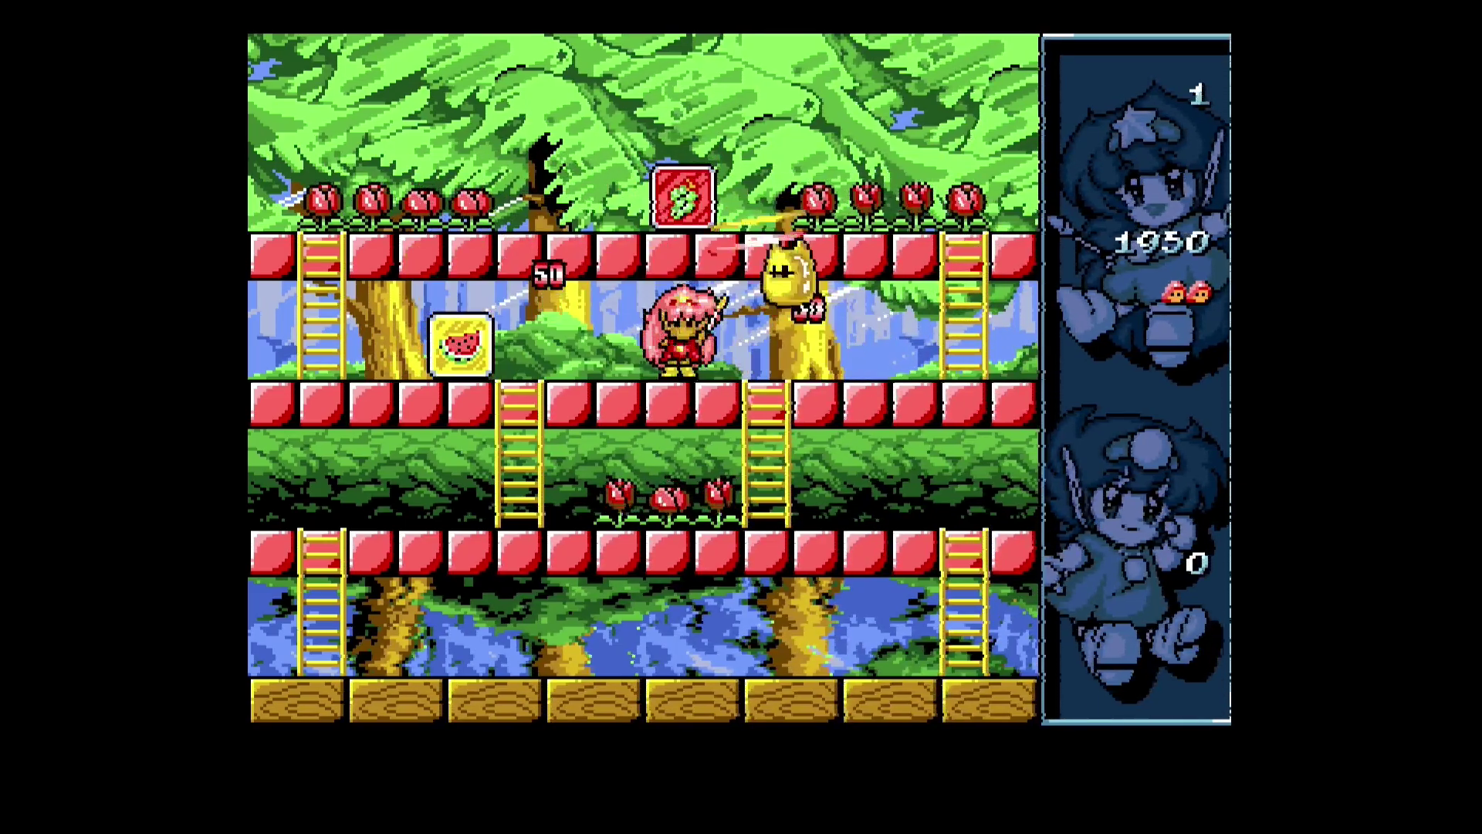
{"action": "key", "text": "Left"}
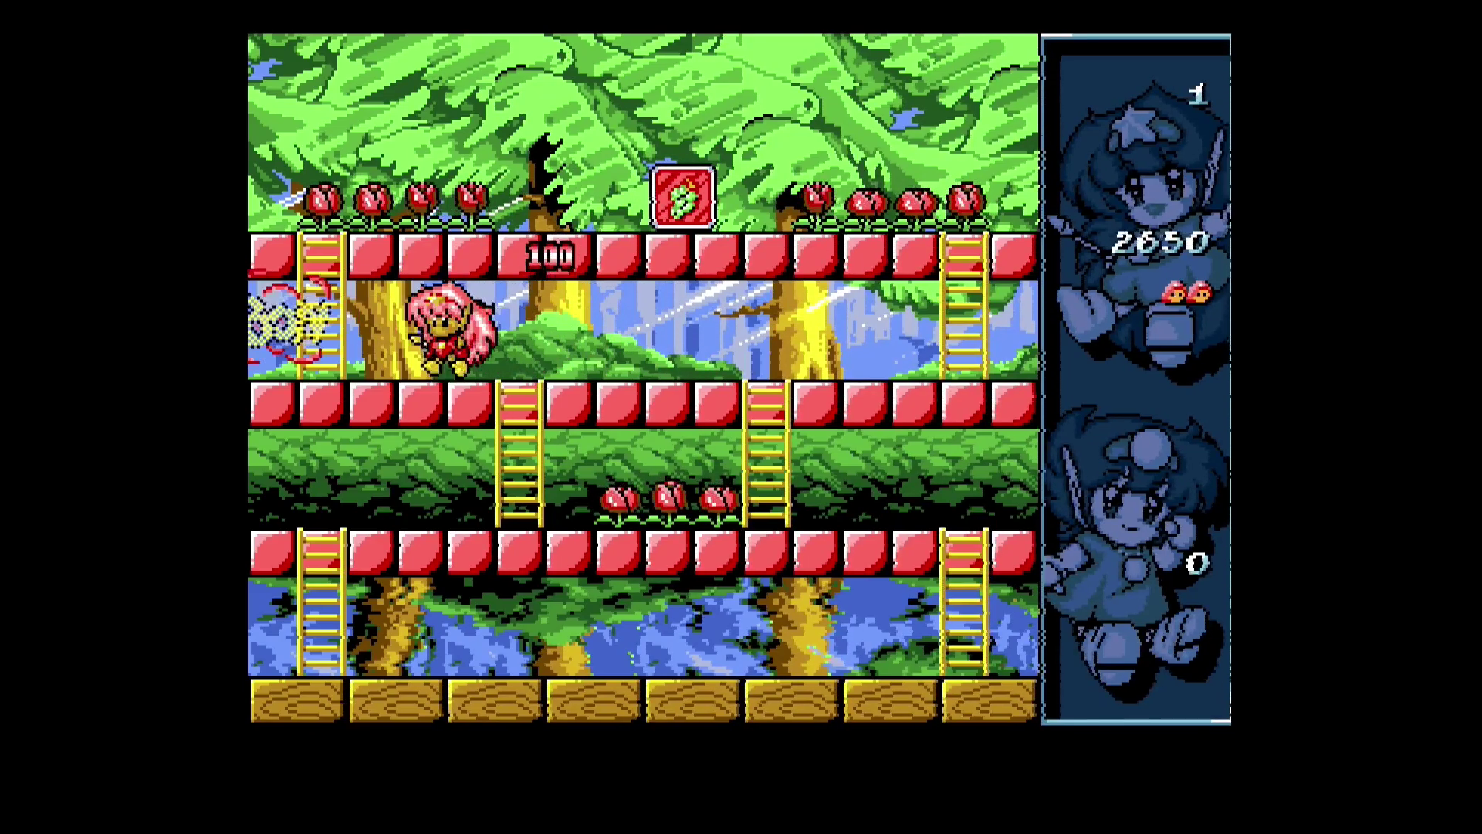
Quit Rod-Land via the on-screen keyboard and add it to favorites
{"action": "key", "text": "F11"}
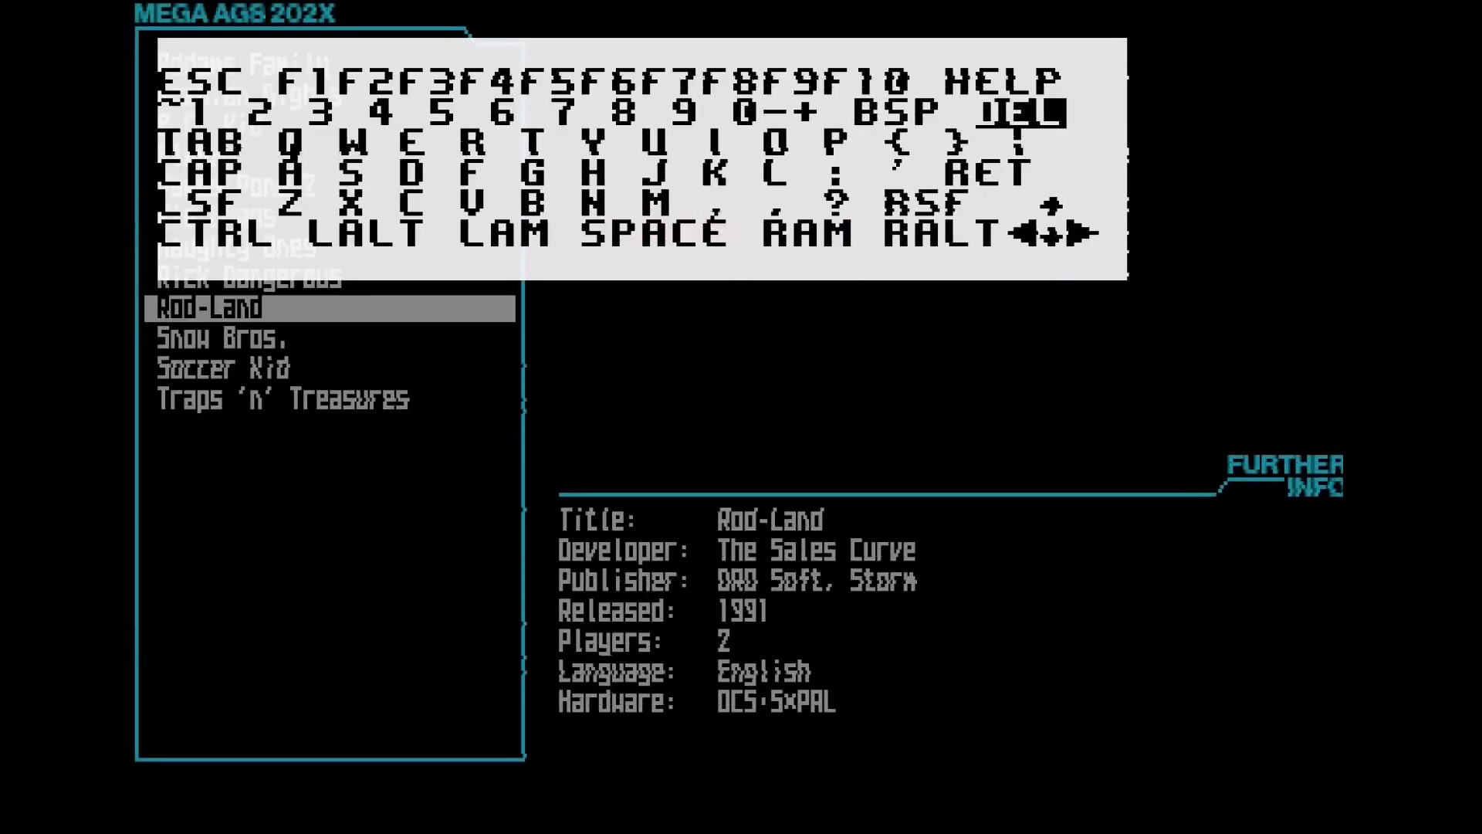
{"action": "key", "text": "F11"}
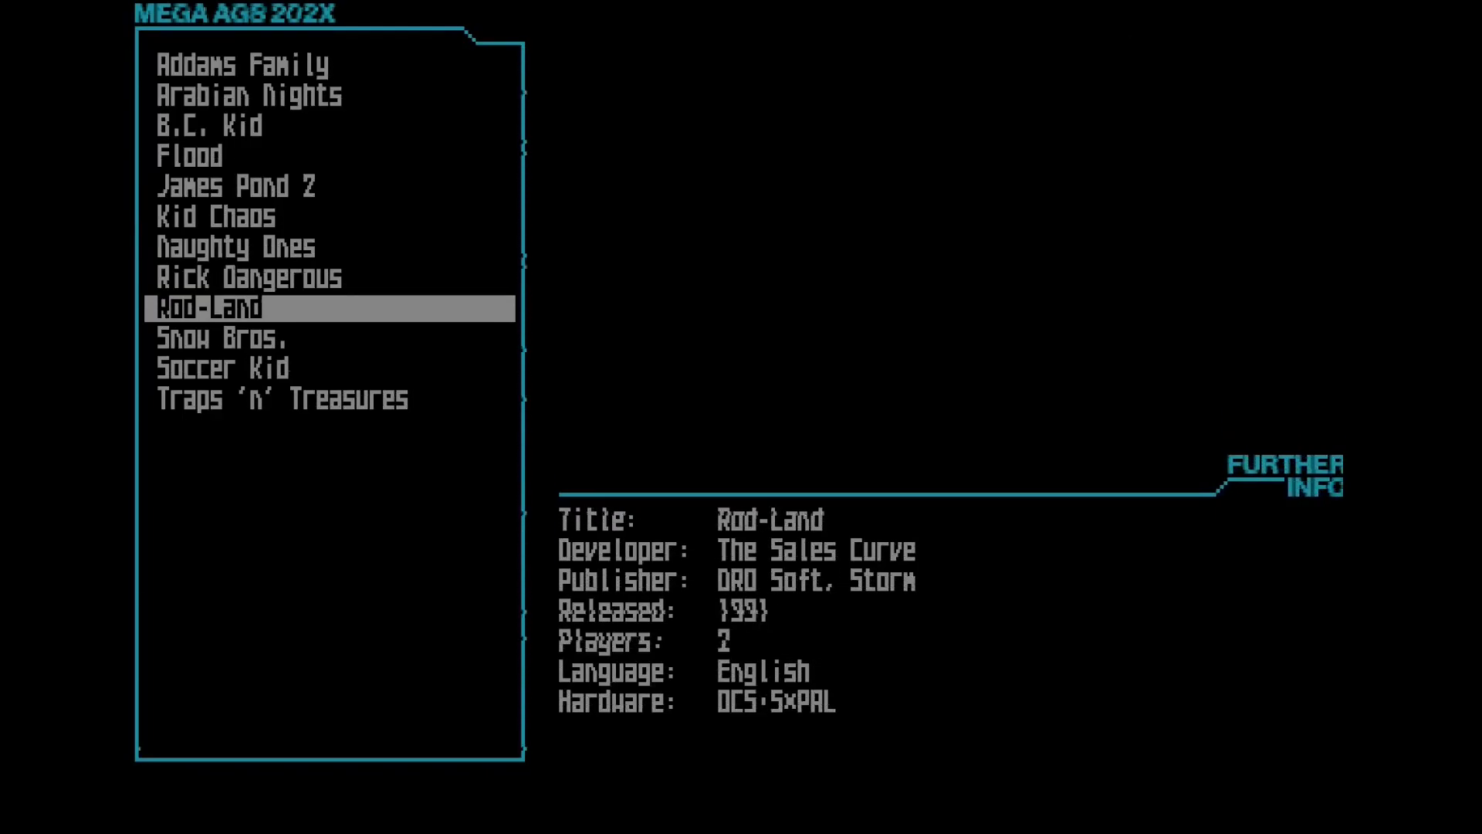
{"action": "key", "text": "f"}
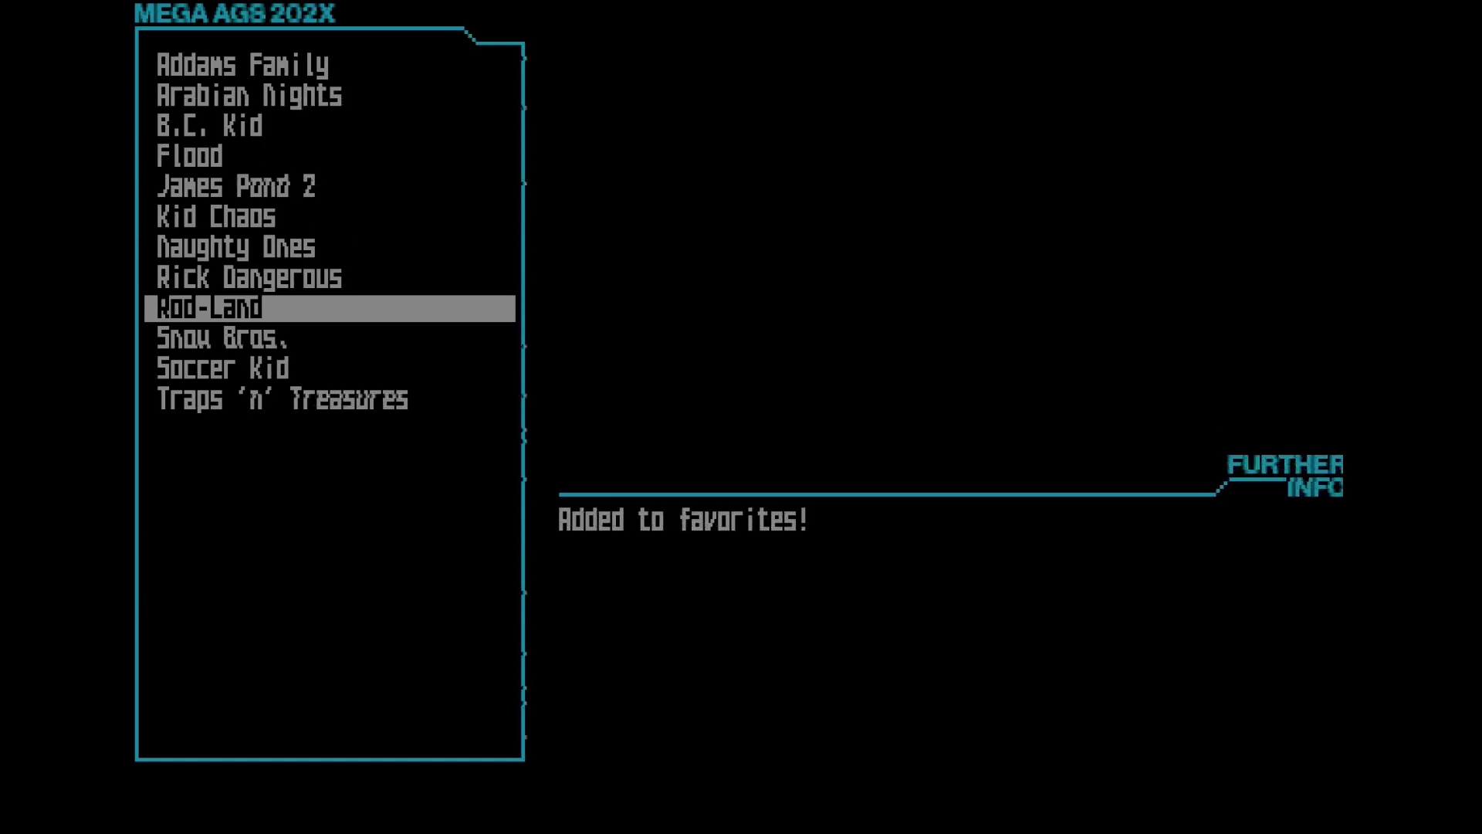
Browse down past Snow Bros. to Soccer Kid and back, then return to the genre list
{"action": "key", "text": "Down"}
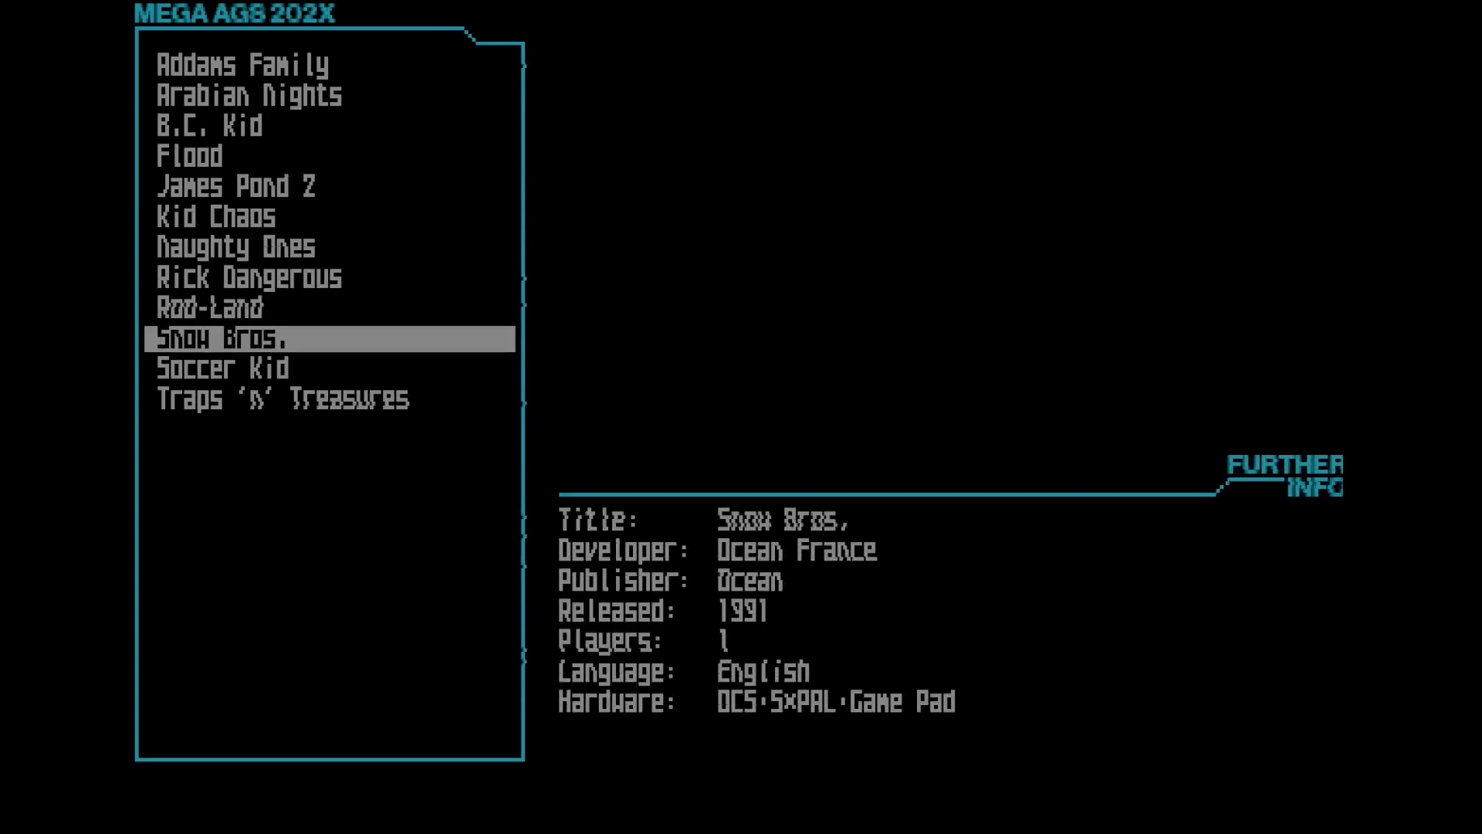
{"action": "key", "text": "Down"}
{"action": "key", "text": "Up"}
{"action": "key", "text": "Escape"}
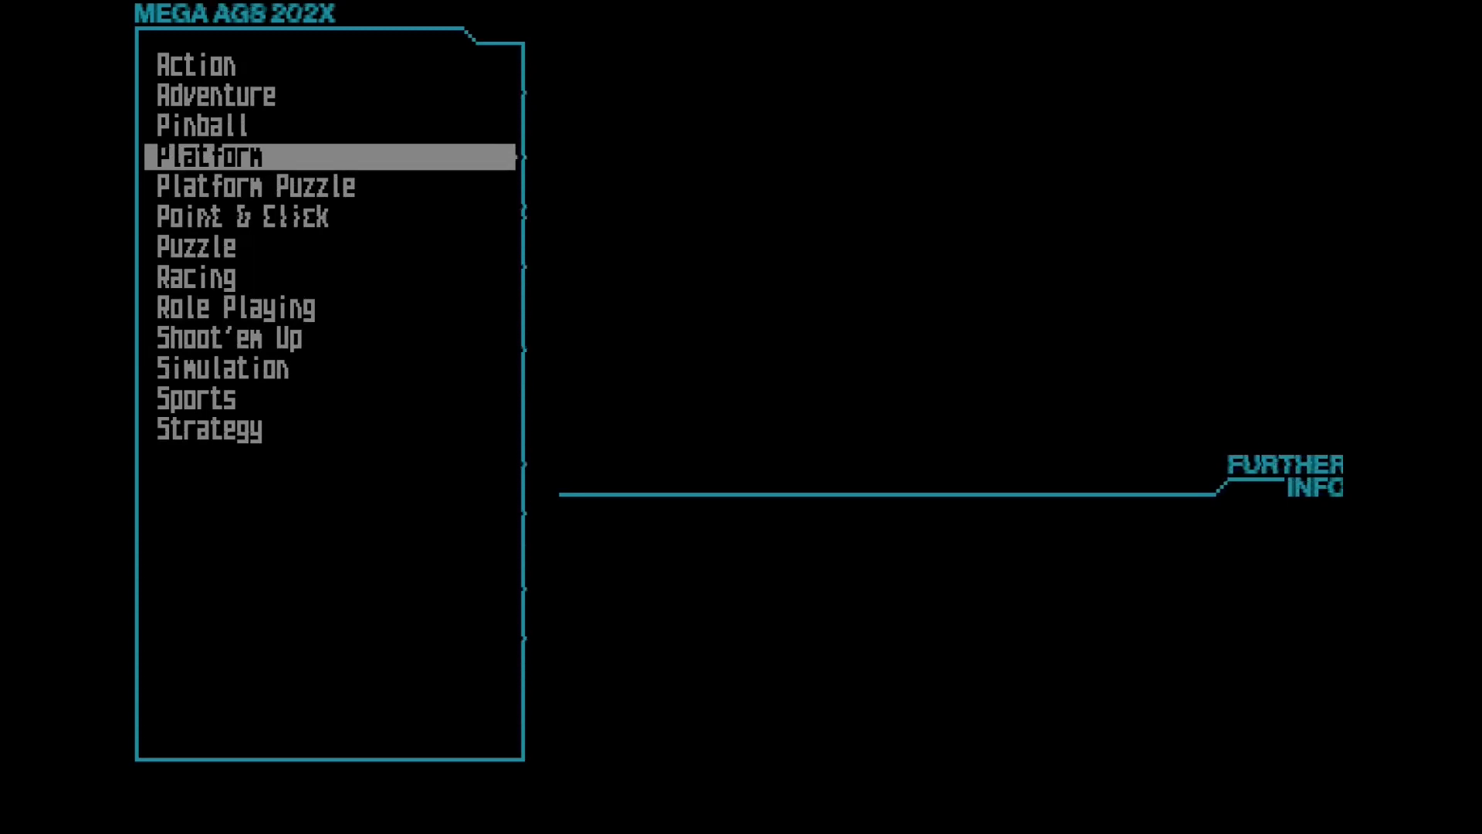
Return to the main menu and browse Charts, opening the Amiga Lore list
{"action": "key", "text": "Escape"}
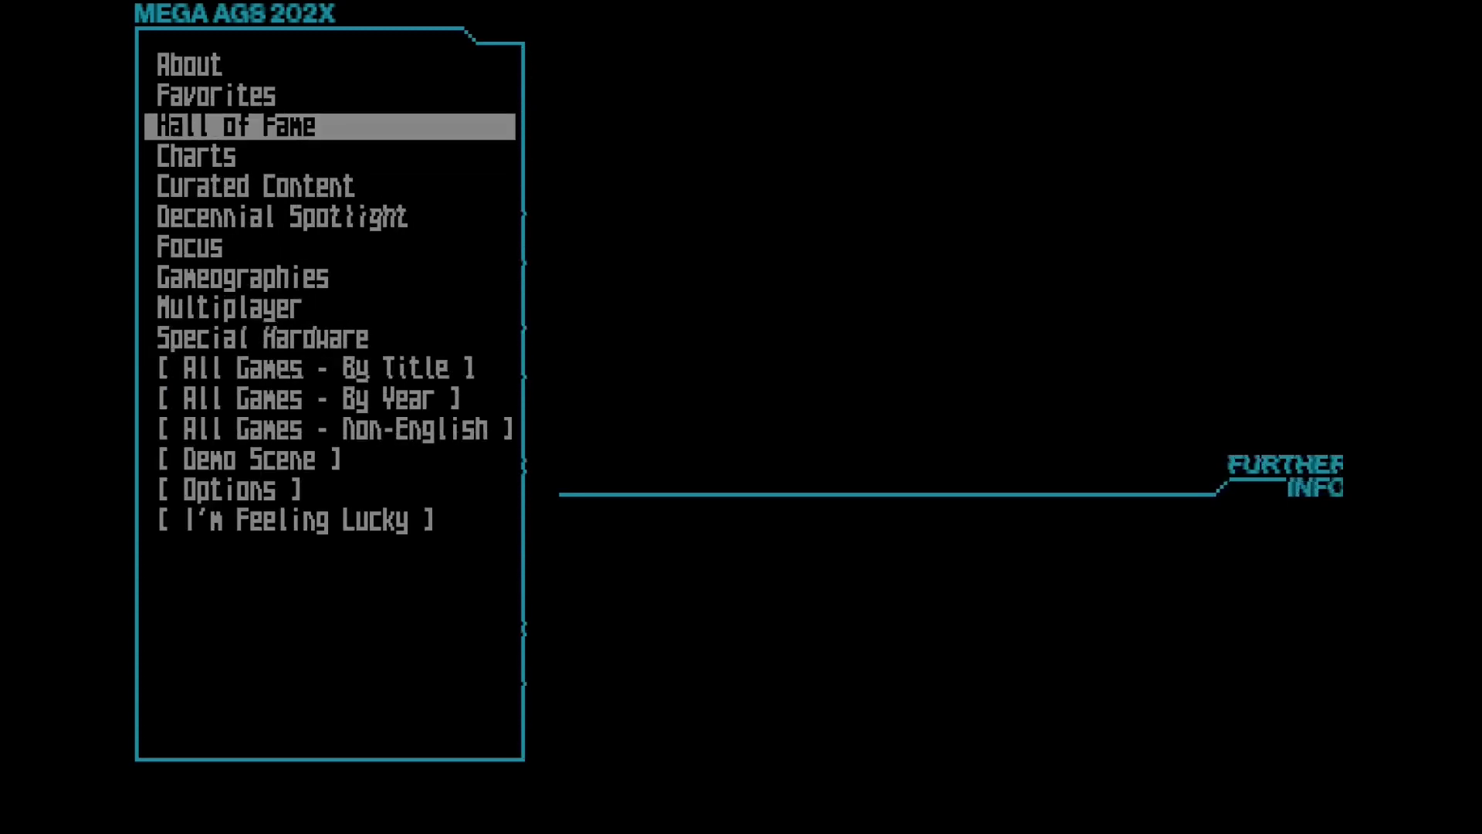
{"action": "key", "text": "Down"}
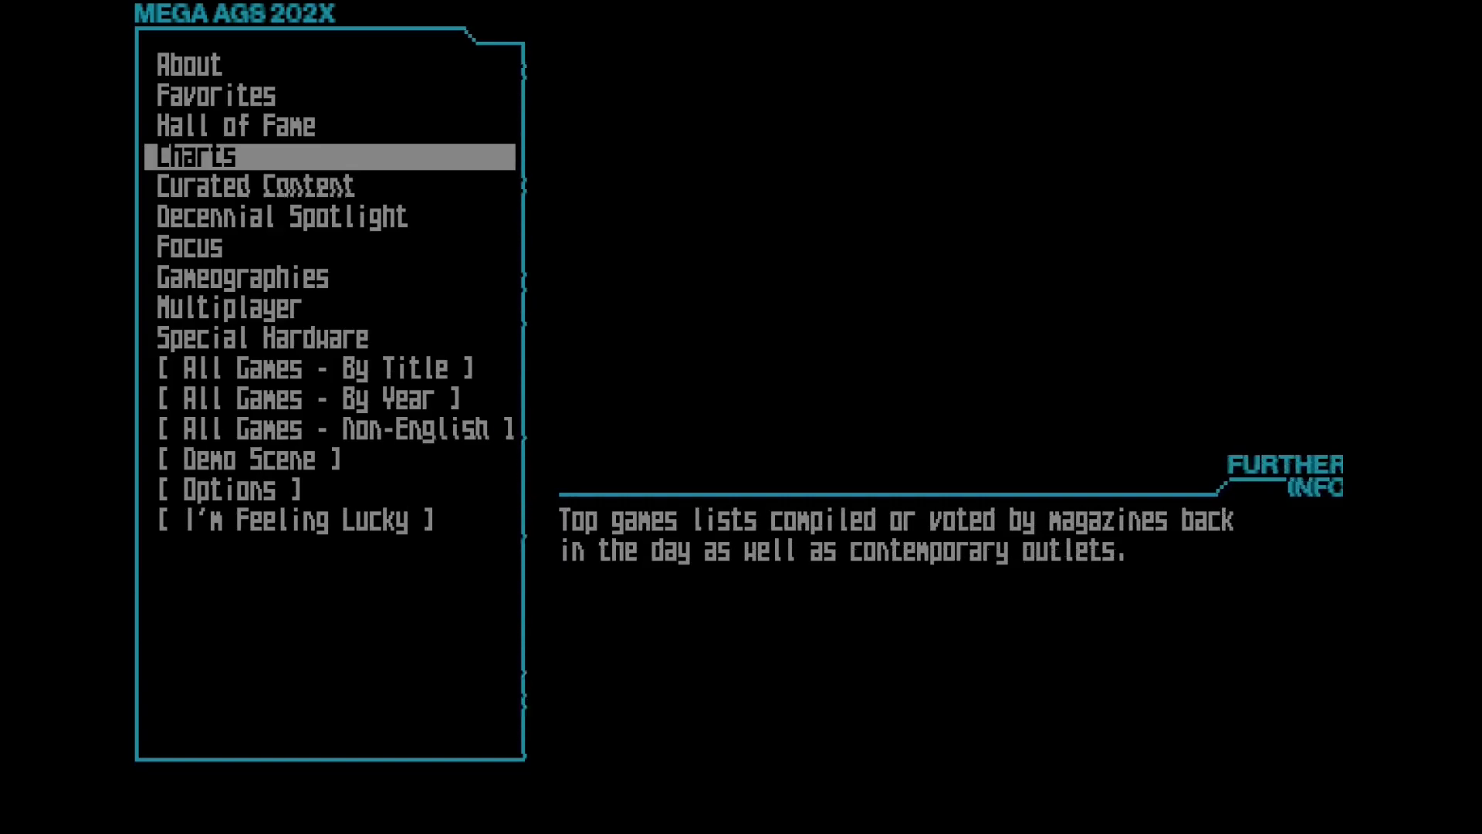
{"action": "key", "text": "Down"}
{"action": "key", "text": "Up"}
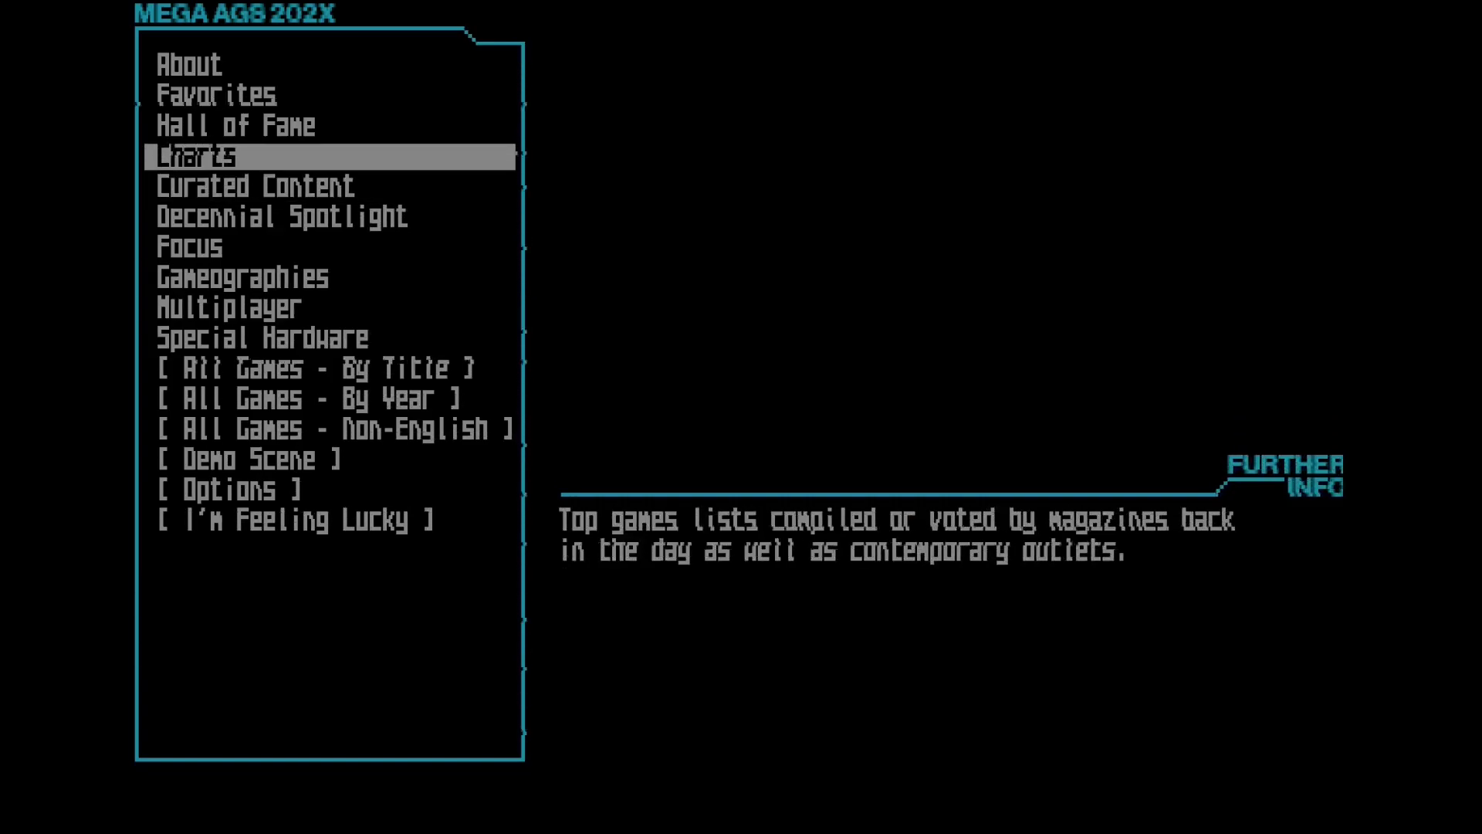
{"action": "key", "text": "Return"}
{"action": "key", "text": "Down"}
{"action": "key", "text": "Up"}
{"action": "key", "text": "Return"}
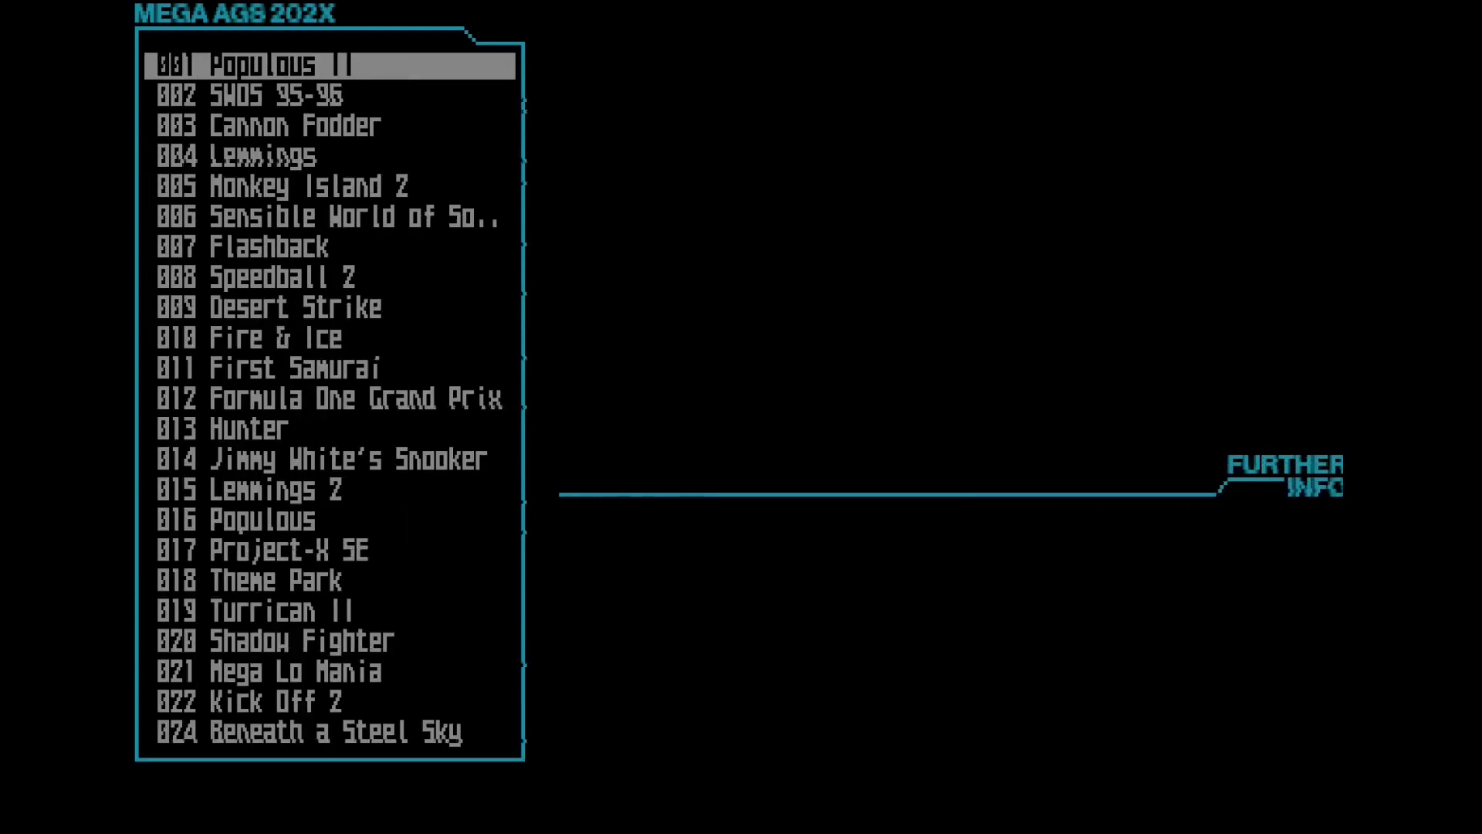
{"action": "key", "text": "Escape"}
{"action": "key", "text": "Down"}
{"action": "key", "text": "Escape"}
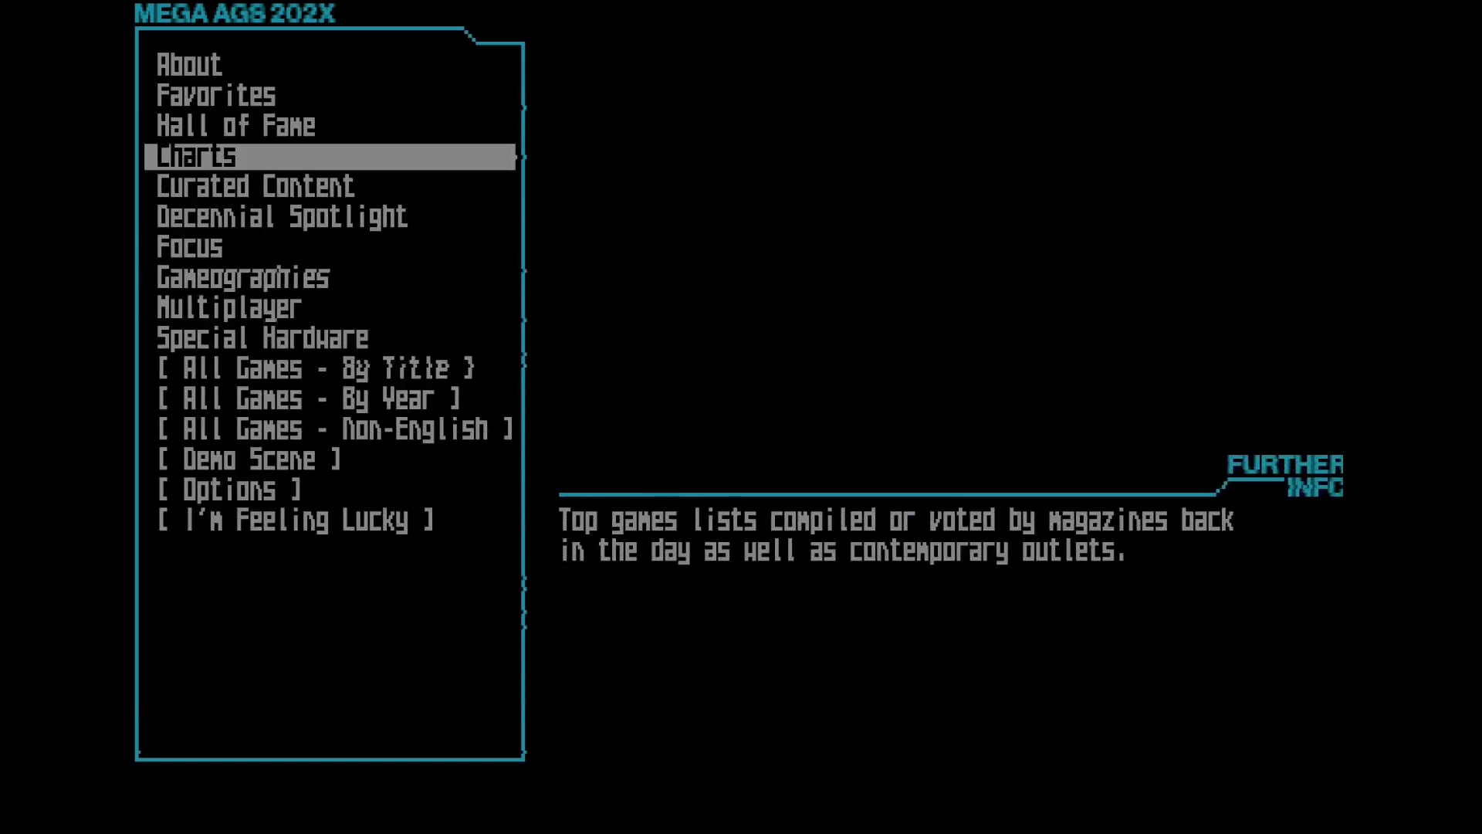
Look into Curated Content, then browse the lower main-menu entries up to Multiplayer
{"action": "key", "text": "Down"}
{"action": "key", "text": "Return"}
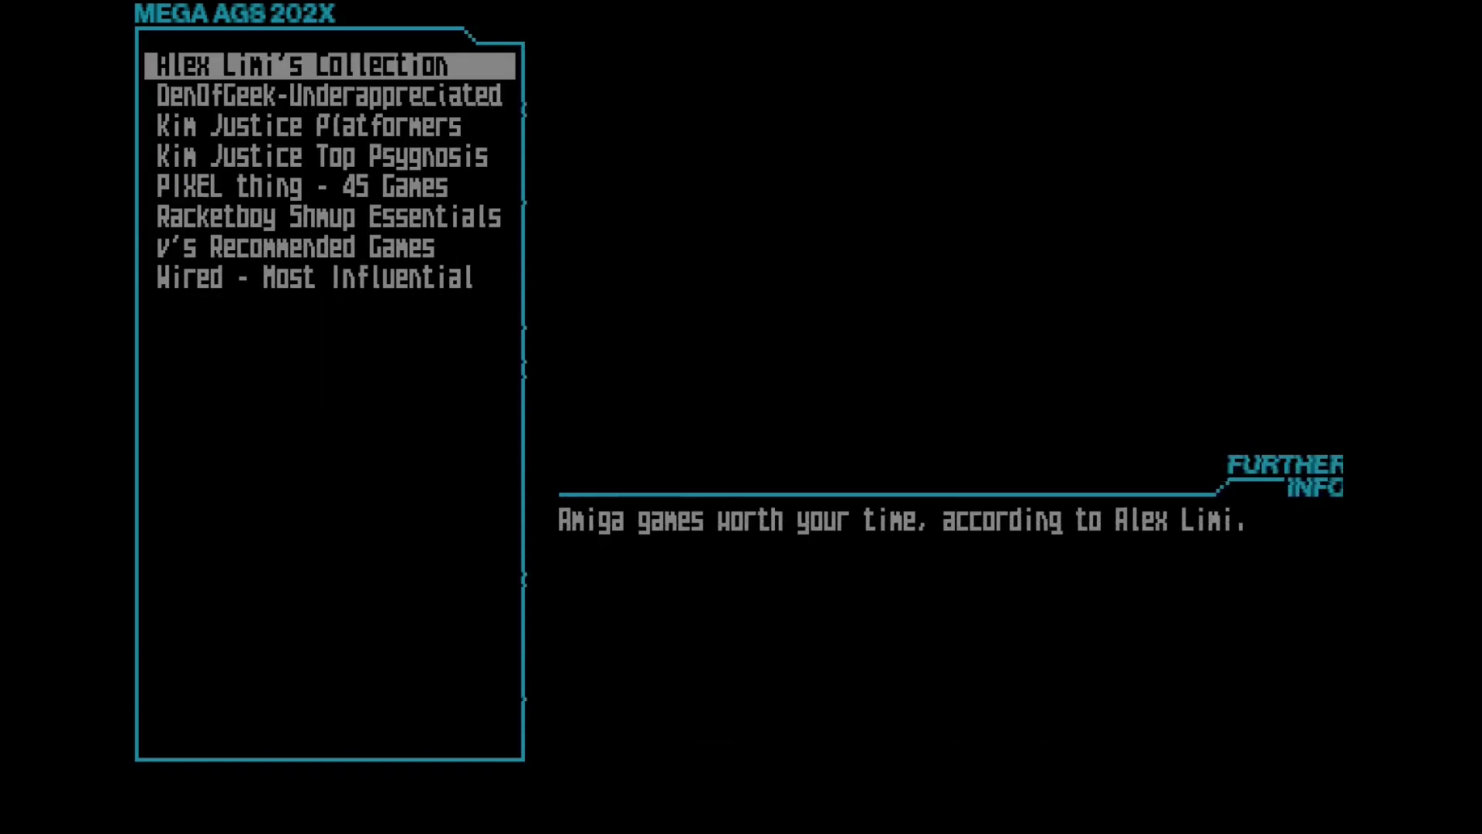
{"action": "key", "text": "Escape"}
{"action": "key", "text": "Down"}
{"action": "key", "text": "Down"}
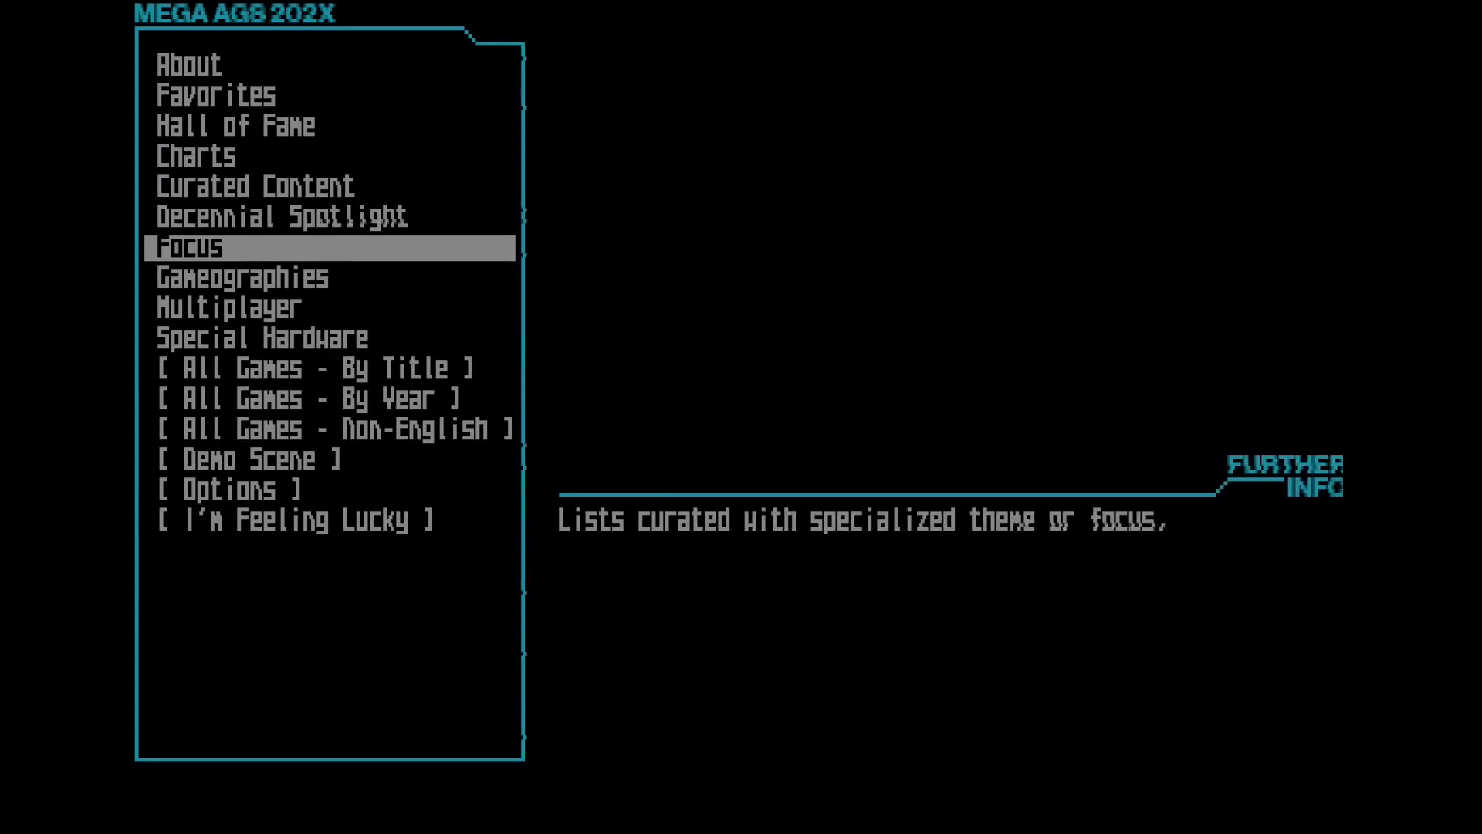
{"action": "key", "text": "Down"}
{"action": "key", "text": "Down"}
{"action": "key", "text": "Down"}
{"action": "key", "text": "Down"}
{"action": "key", "text": "Down"}
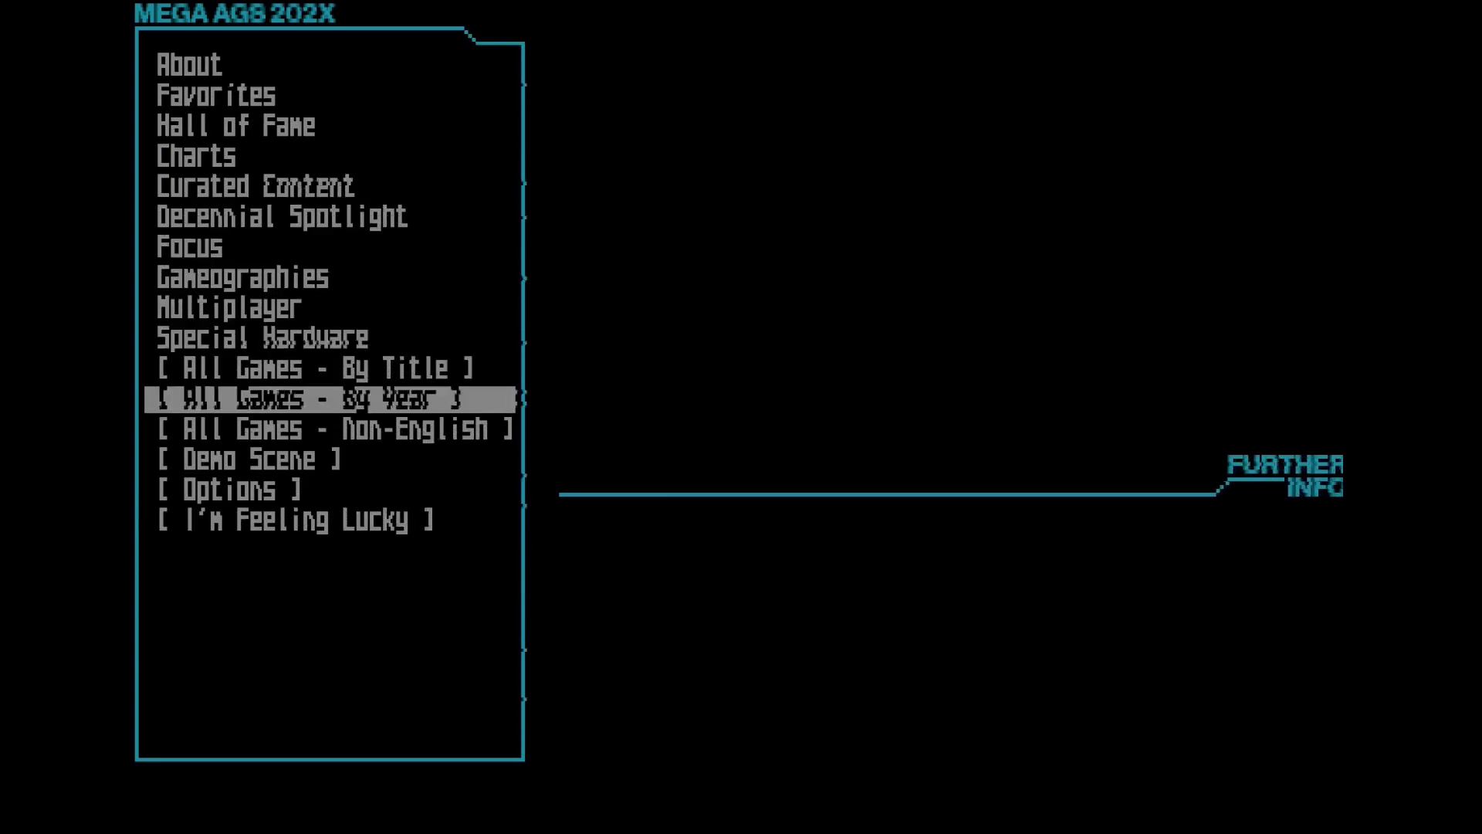
{"action": "key", "text": "Up"}
{"action": "key", "text": "Down"}
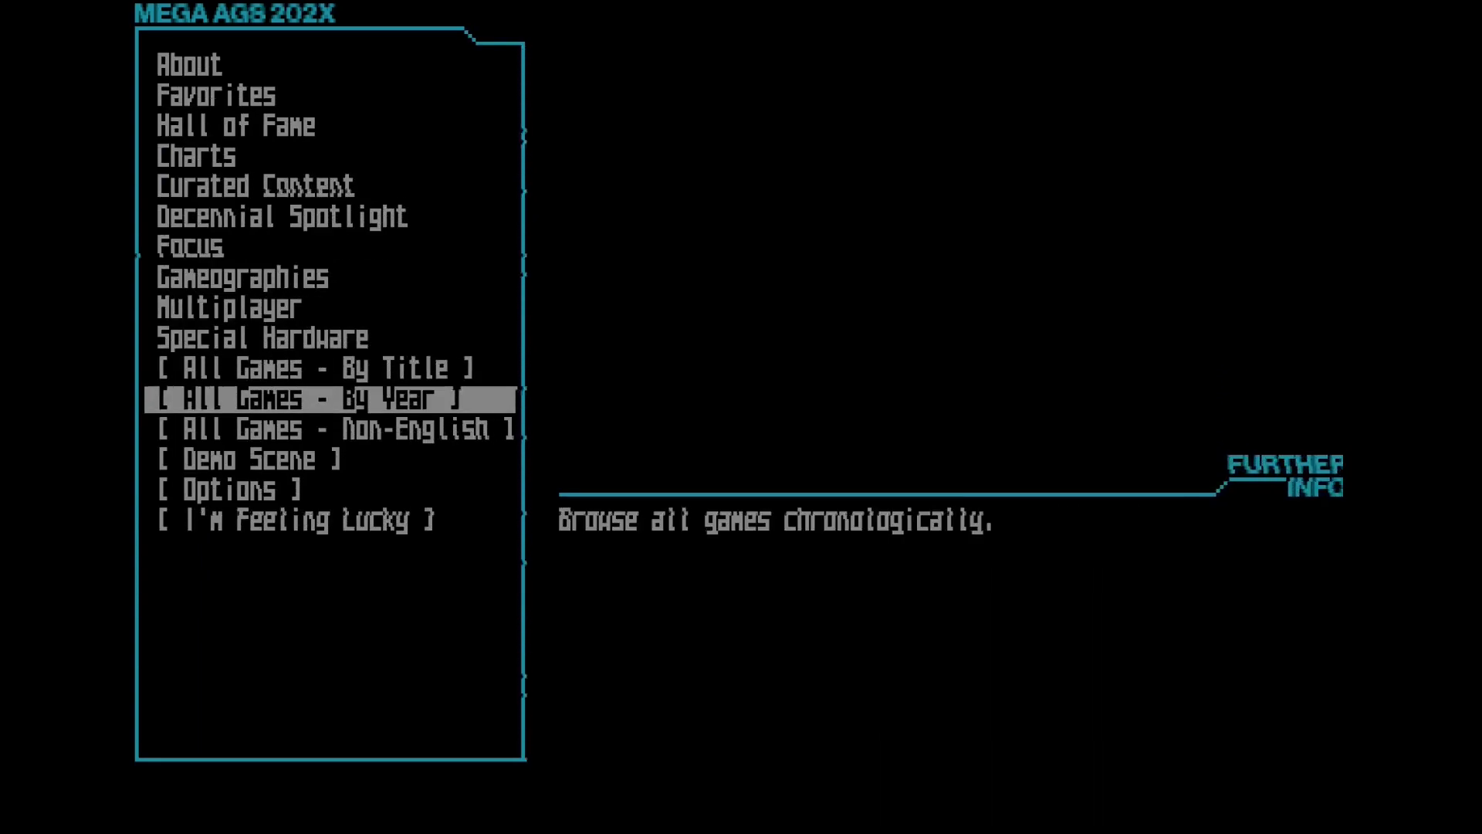
{"action": "key", "text": "Down"}
{"action": "key", "text": "Down"}
{"action": "key", "text": "Up"}
{"action": "key", "text": "Up"}
{"action": "key", "text": "Up"}
{"action": "key", "text": "Up"}
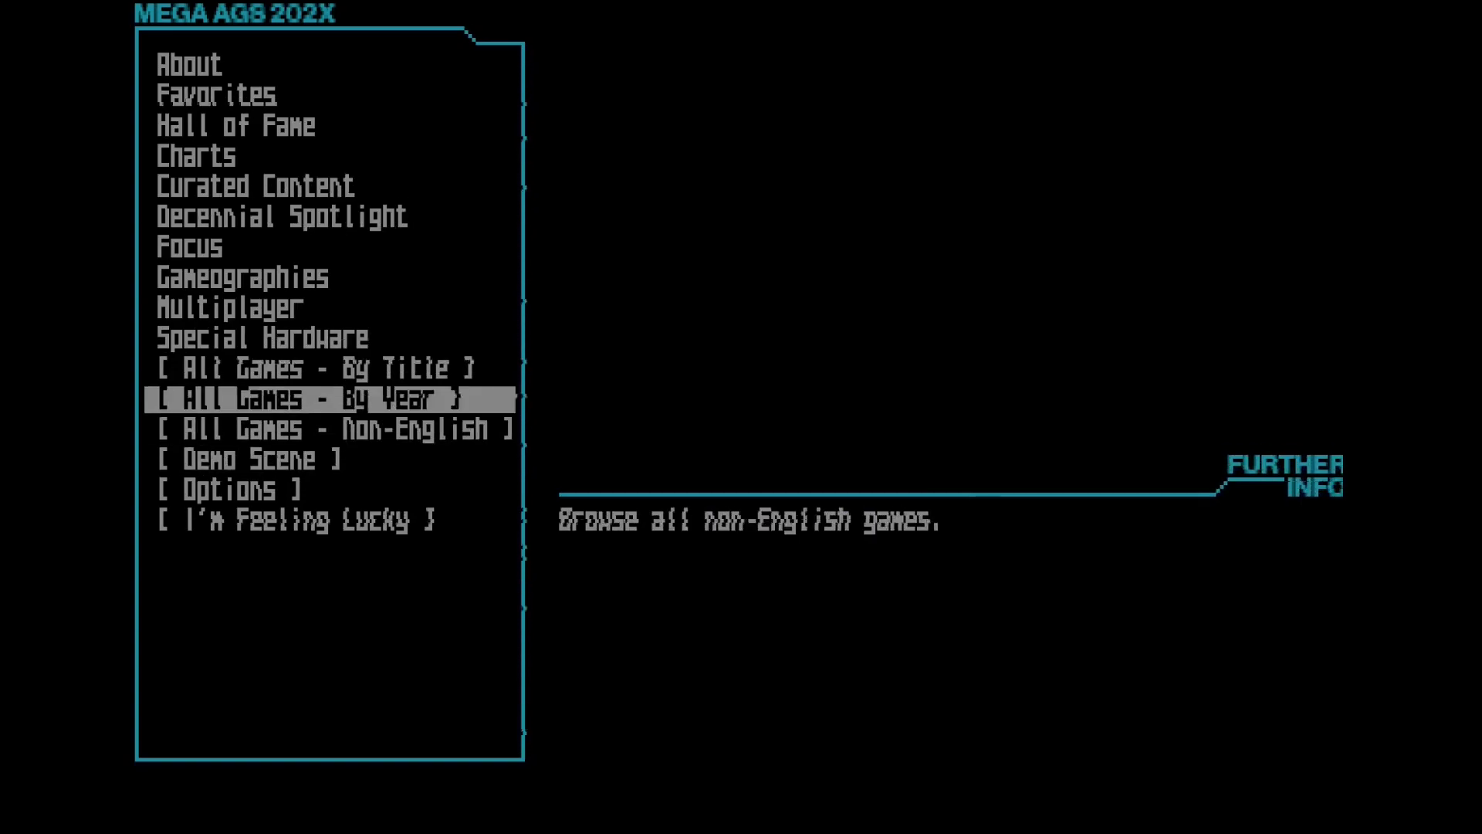
{"action": "key", "text": "Up"}
Browse Multiplayer's Modem or Serial Link games up to Dominium, then back to the main menu
{"action": "key", "text": "Return"}
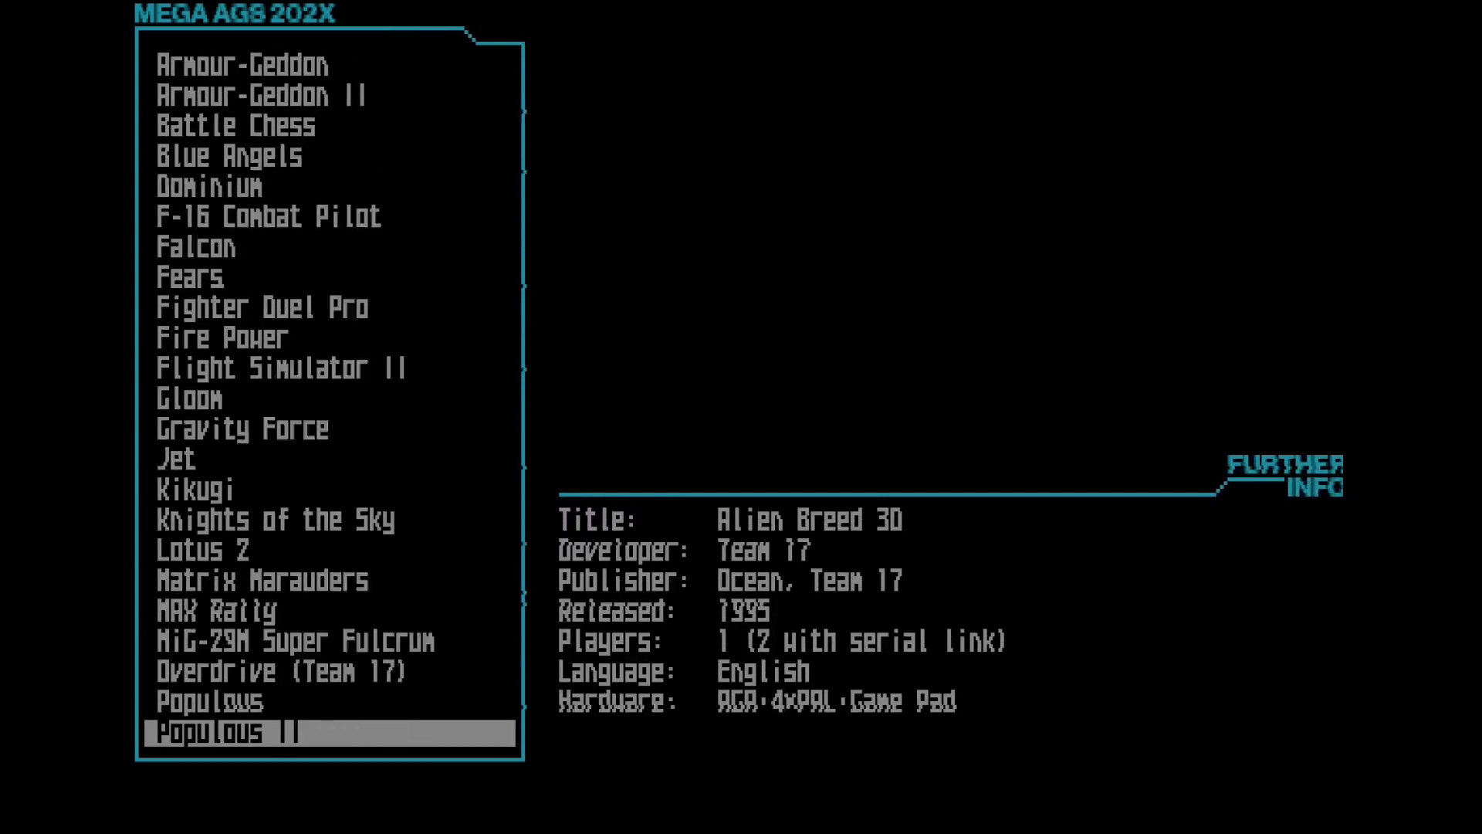
{"action": "key", "text": "Down"}
{"action": "key", "text": "Down"}
{"action": "key", "text": "Down"}
{"action": "key", "text": "Down"}
{"action": "key", "text": "Down"}
{"action": "key", "text": "Down"}
{"action": "key", "text": "Down"}
{"action": "key", "text": "Down"}
{"action": "key", "text": "Down"}
{"action": "key", "text": "Down"}
{"action": "key", "text": "Down"}
{"action": "key", "text": "Down"}
{"action": "key", "text": "Up"}
{"action": "key", "text": "Up"}
{"action": "key", "text": "Up"}
{"action": "key", "text": "Up"}
{"action": "key", "text": "Up"}
{"action": "key", "text": "Up"}
{"action": "key", "text": "Up"}
{"action": "key", "text": "Up"}
{"action": "key", "text": "Up"}
{"action": "key", "text": "Up"}
{"action": "key", "text": "Up"}
{"action": "key", "text": "Up"}
{"action": "key", "text": "Up"}
{"action": "key", "text": "Up"}
{"action": "key", "text": "Up"}
{"action": "key", "text": "Up"}
{"action": "key", "text": "Up"}
{"action": "key", "text": "Up"}
{"action": "key", "text": "Up"}
{"action": "key", "text": "Up"}
{"action": "key", "text": "Up"}
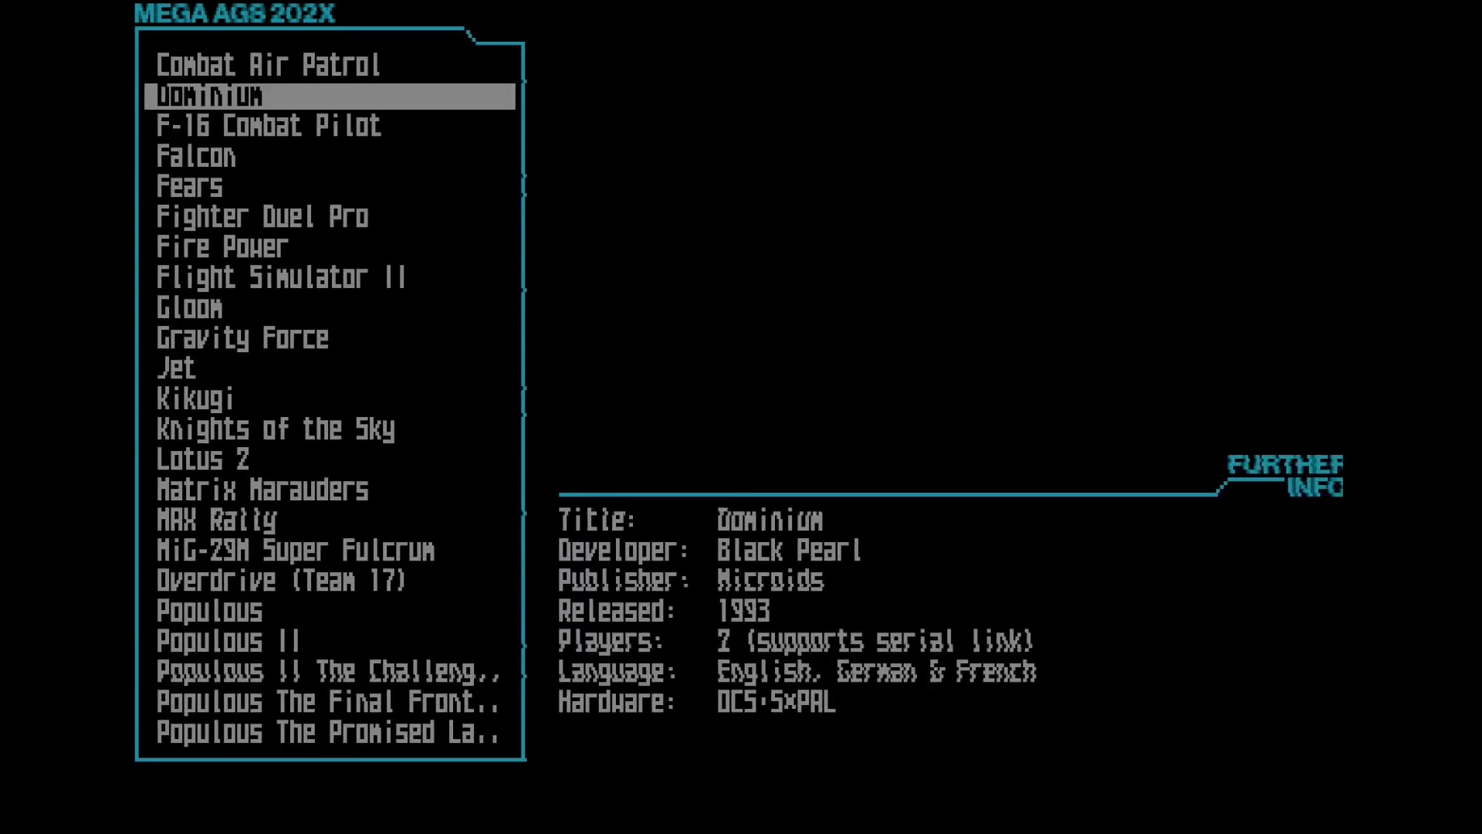
{"action": "key", "text": "Escape"}
{"action": "key", "text": "Down"}
{"action": "key", "text": "Escape"}
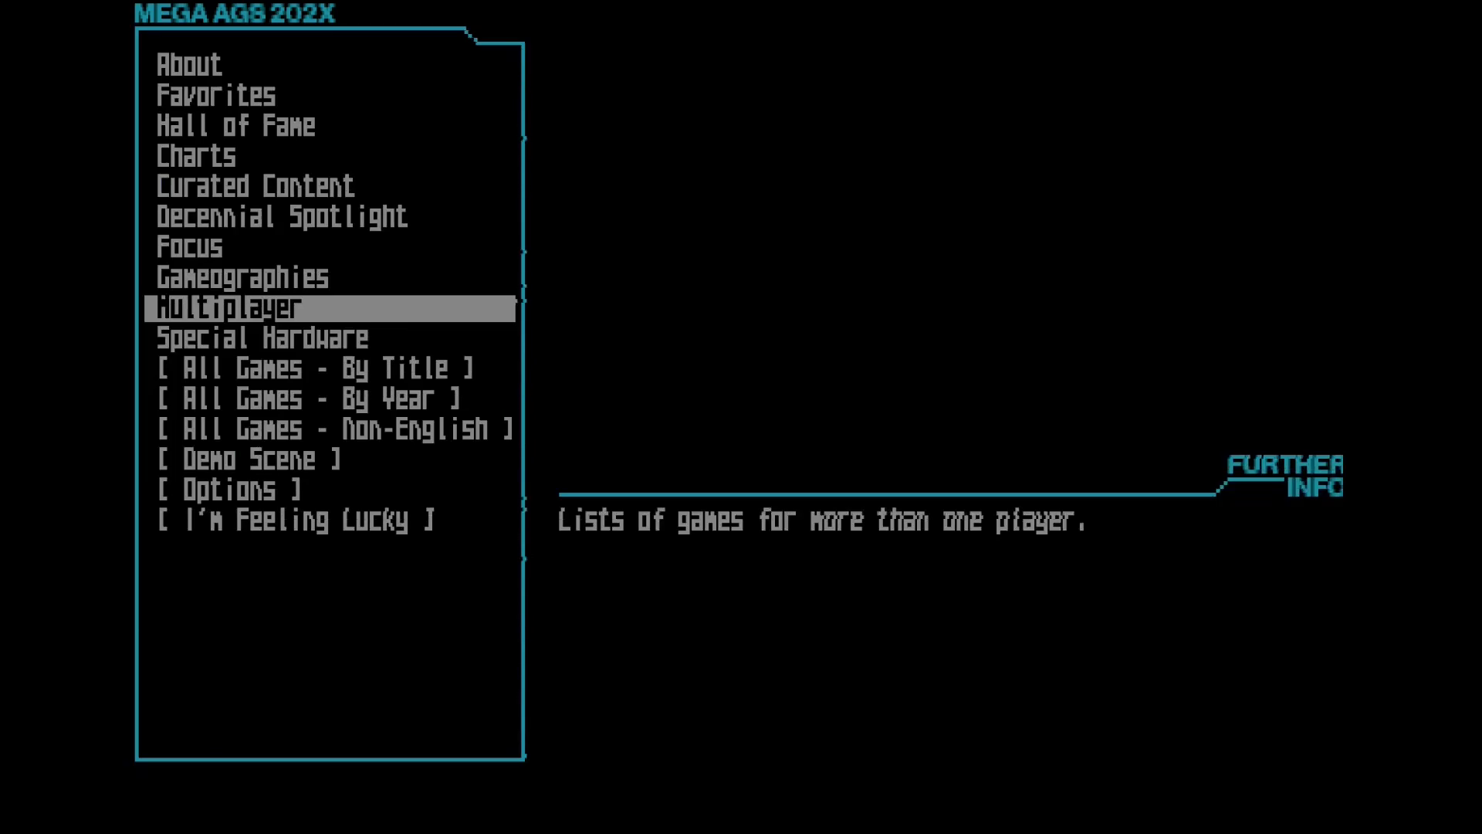
Open the [ All Games - By Title ] alphabetical list
{"action": "key", "text": "Up"}
{"action": "key", "text": "Up"}
{"action": "key", "text": "Up"}
{"action": "key", "text": "Up"}
{"action": "key", "text": "Up"}
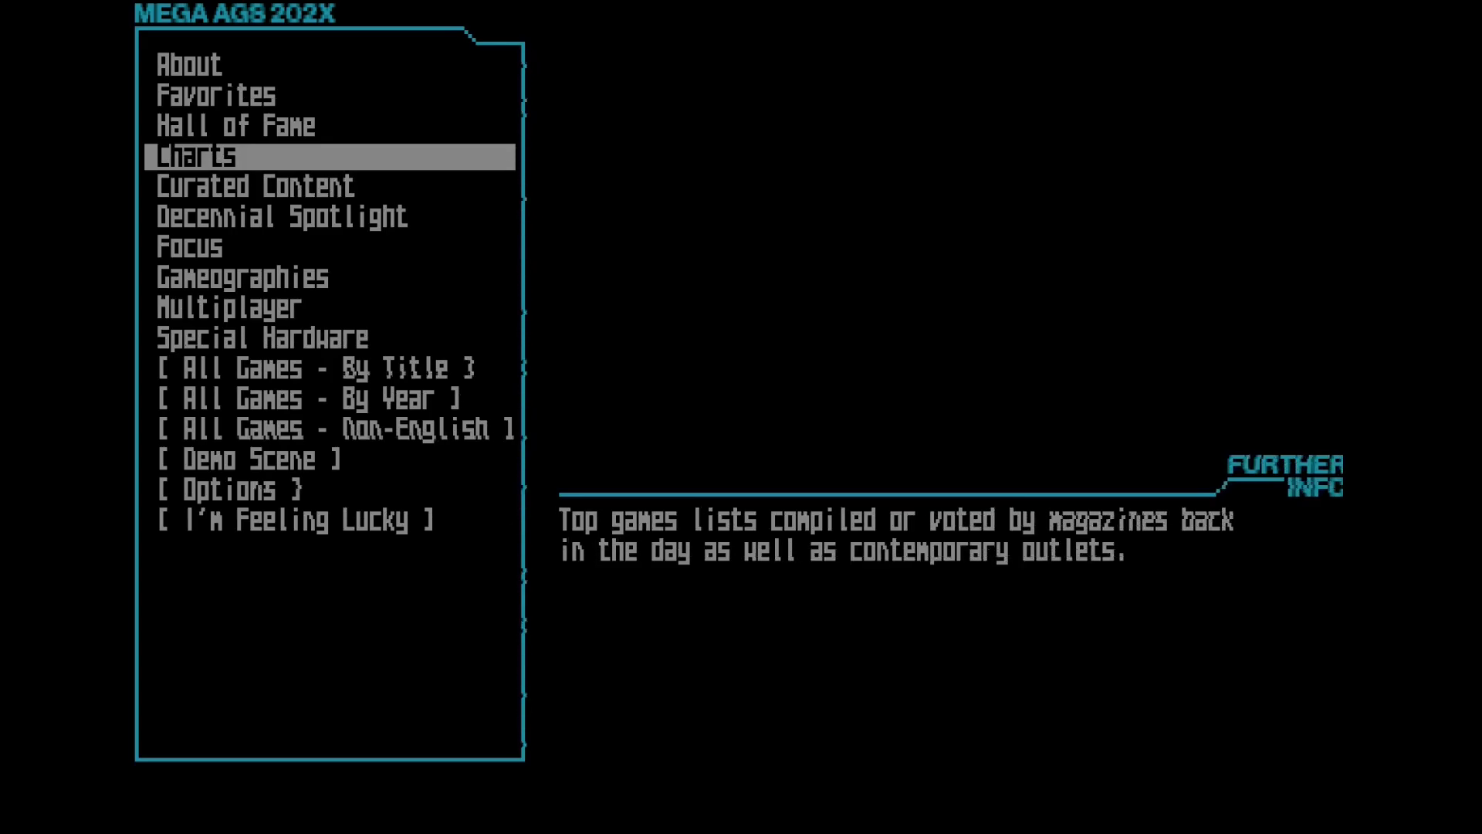
{"action": "key", "text": "Down"}
{"action": "key", "text": "Down"}
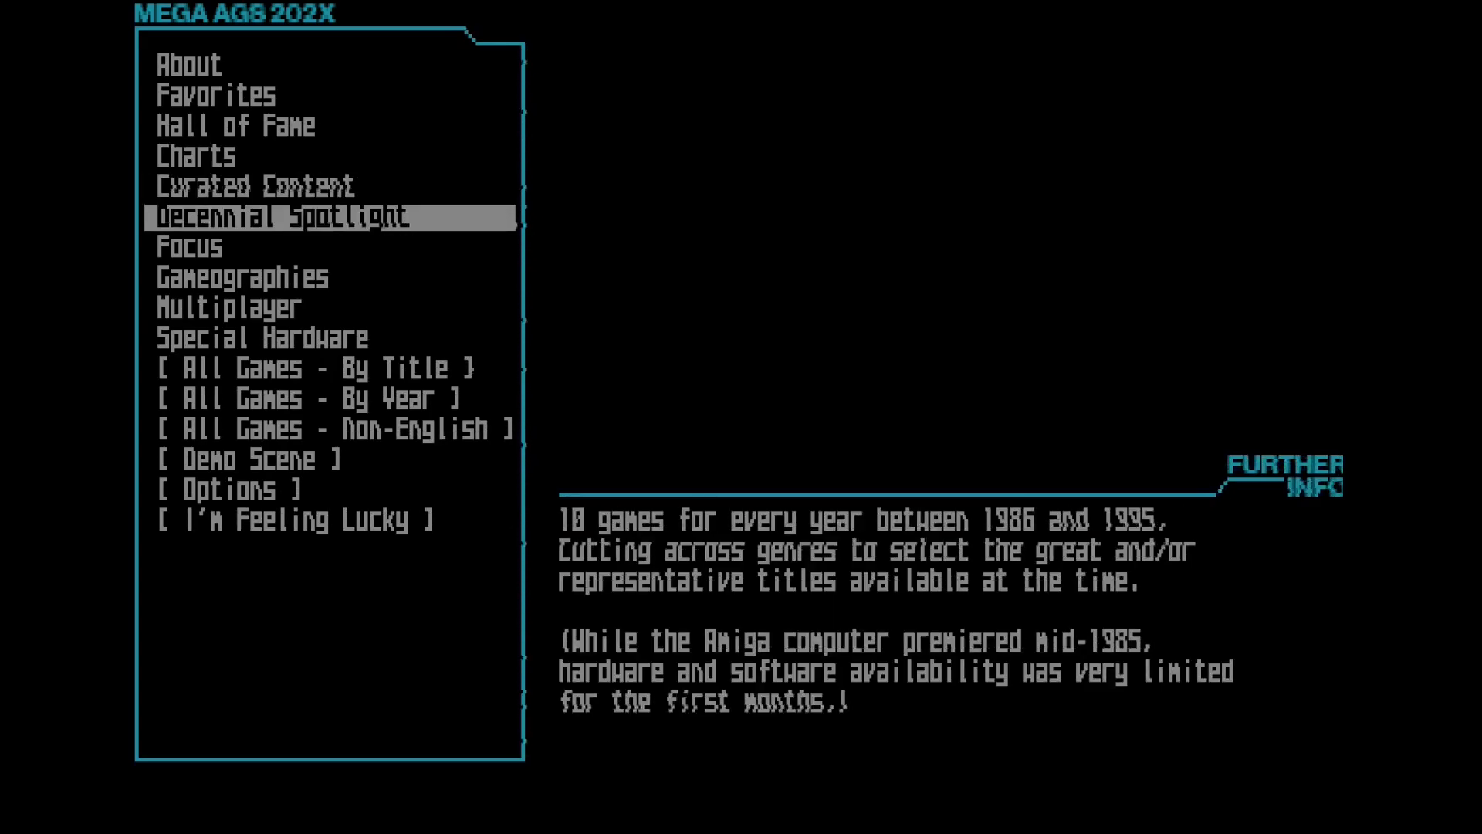
{"action": "key", "text": "Down"}
{"action": "key", "text": "Down"}
{"action": "key", "text": "Down"}
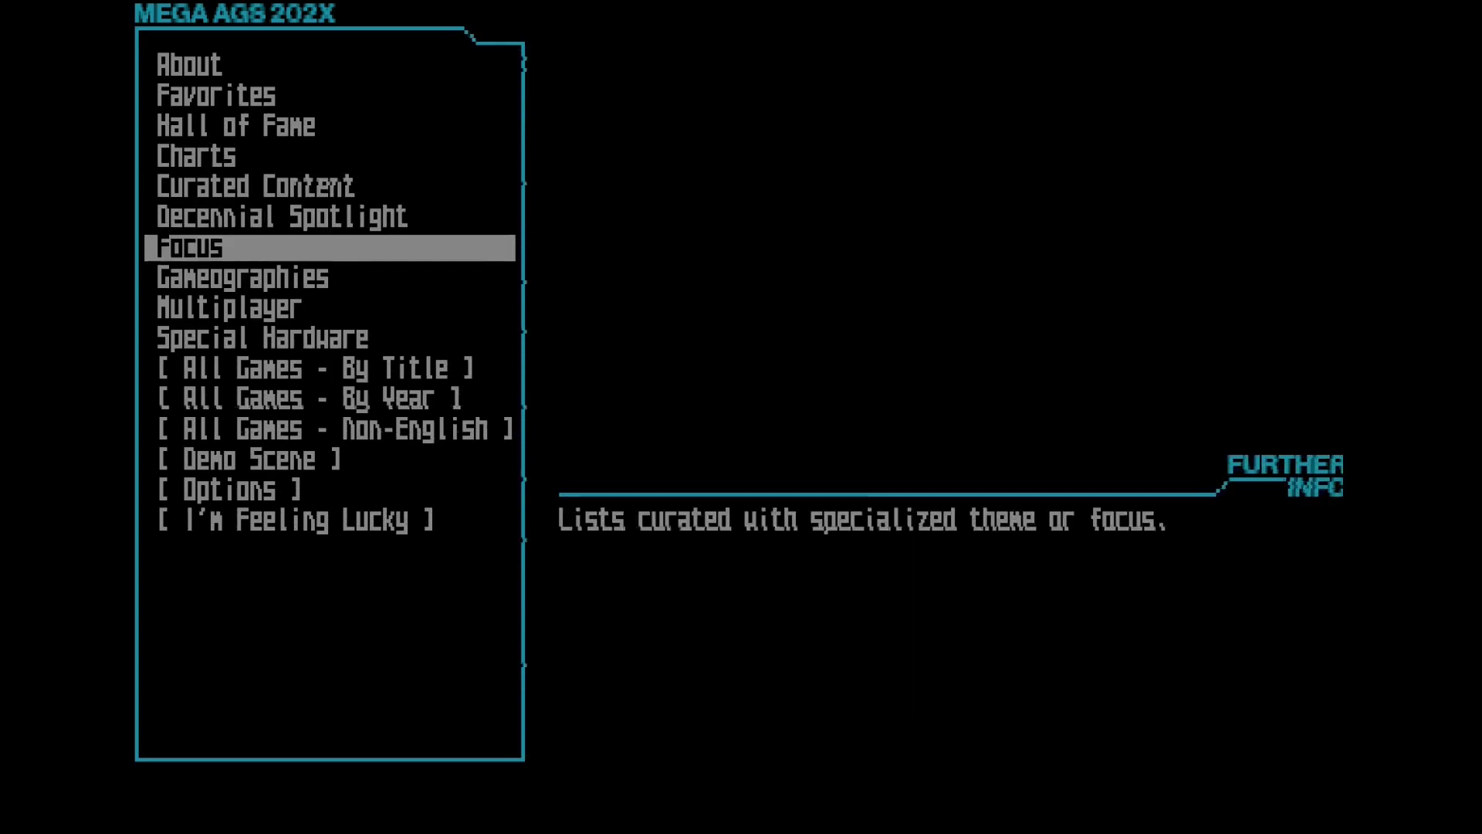
{"action": "key", "text": "Down"}
{"action": "key", "text": "Down"}
{"action": "key", "text": "Return"}
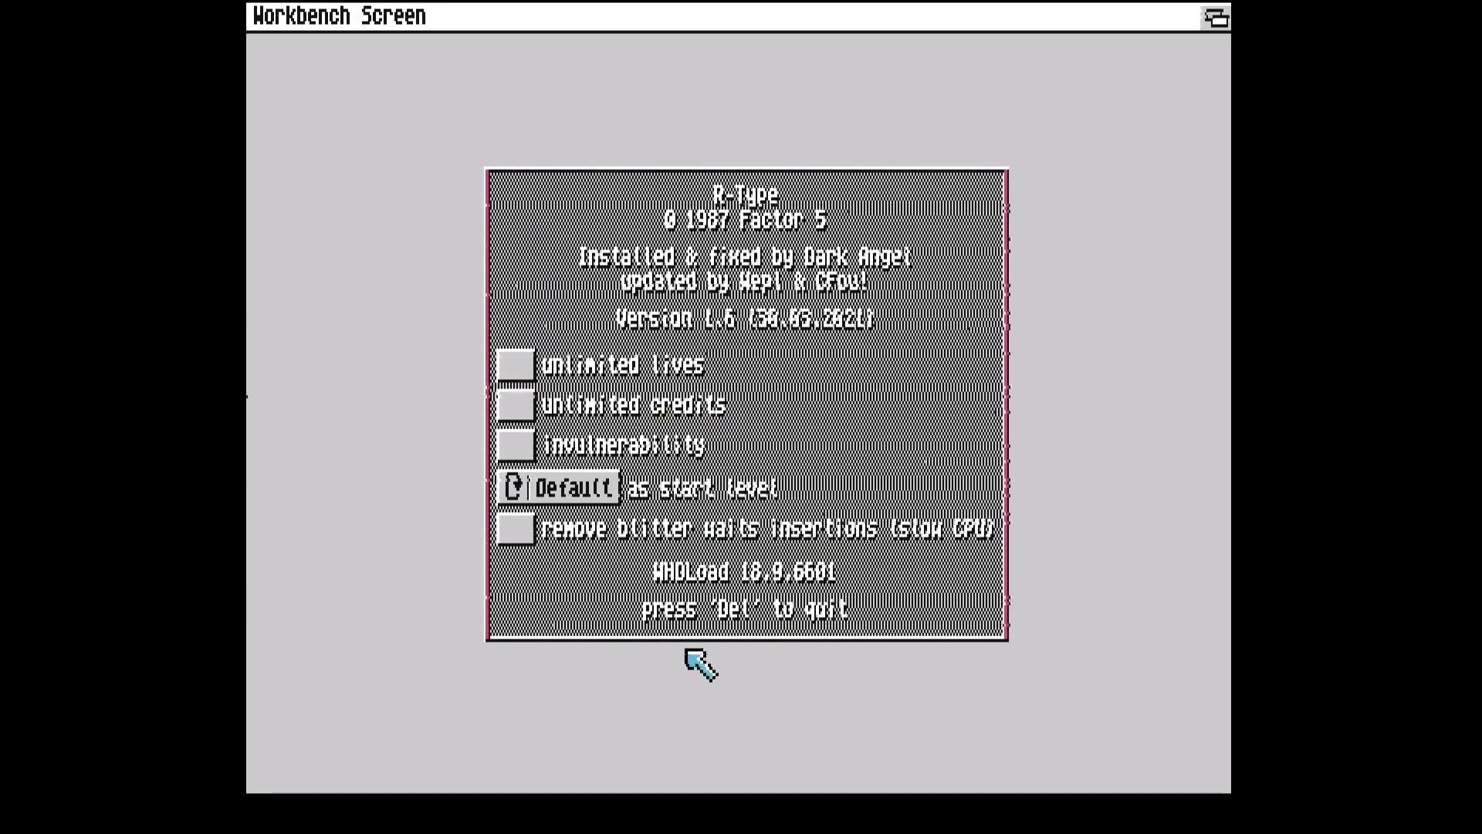
Dismiss the WHDLoad options to launch R-Type, then fly right and charge the beam
{"action": "left_click", "coordinate": [692, 570]}
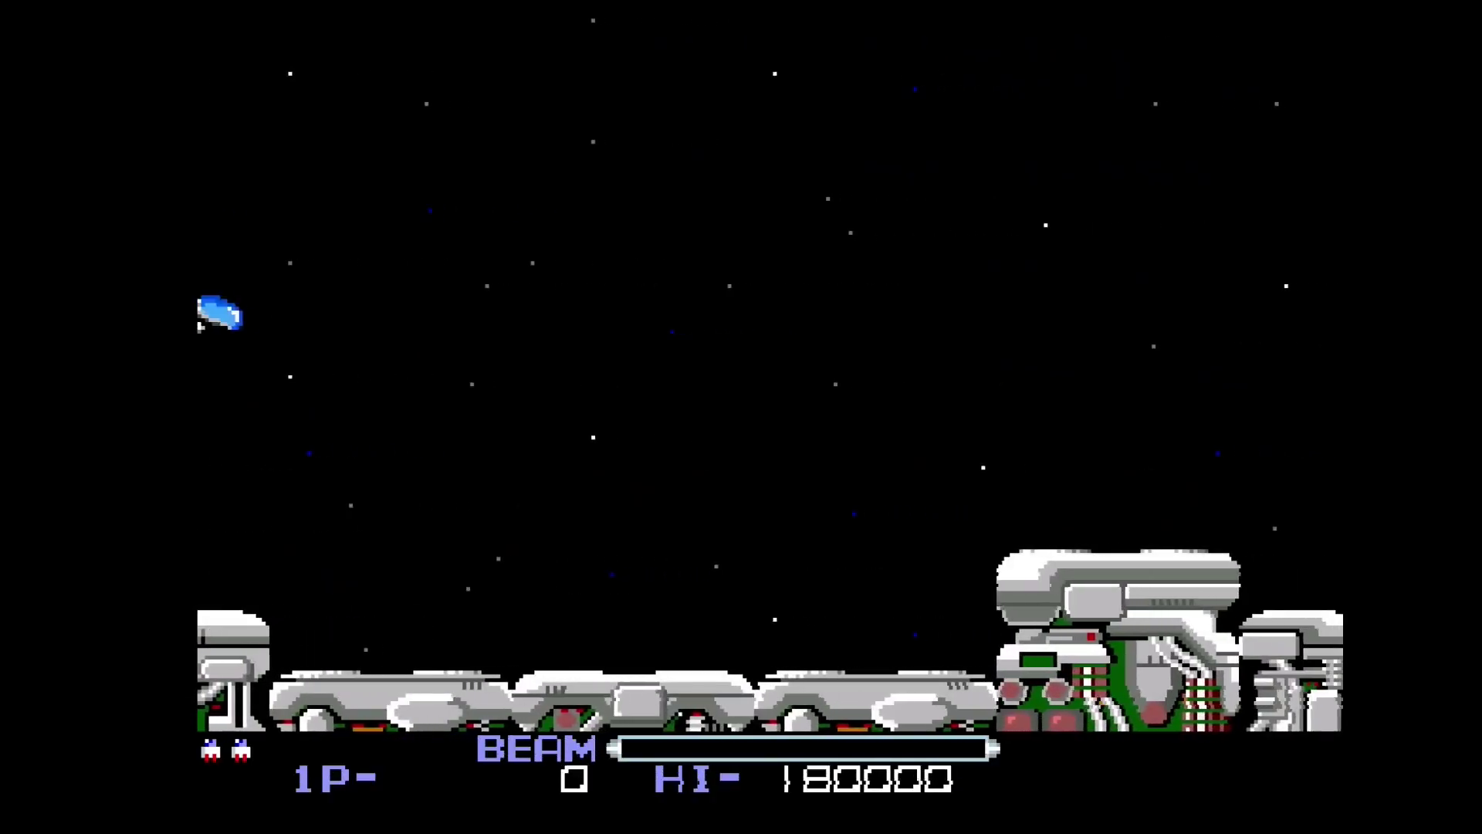
{"action": "key", "text": "Right"}
{"action": "key", "text": "space"}
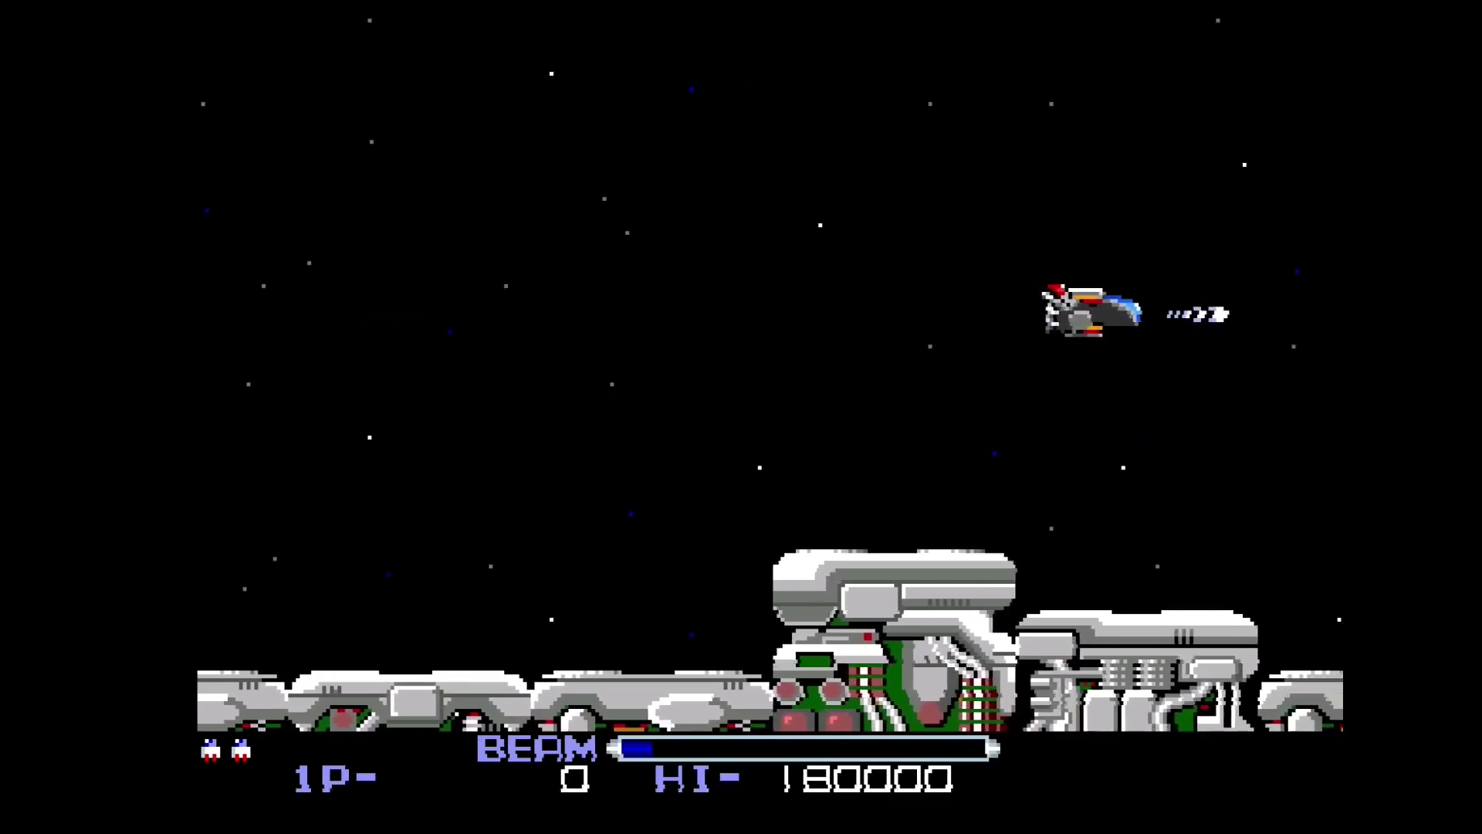